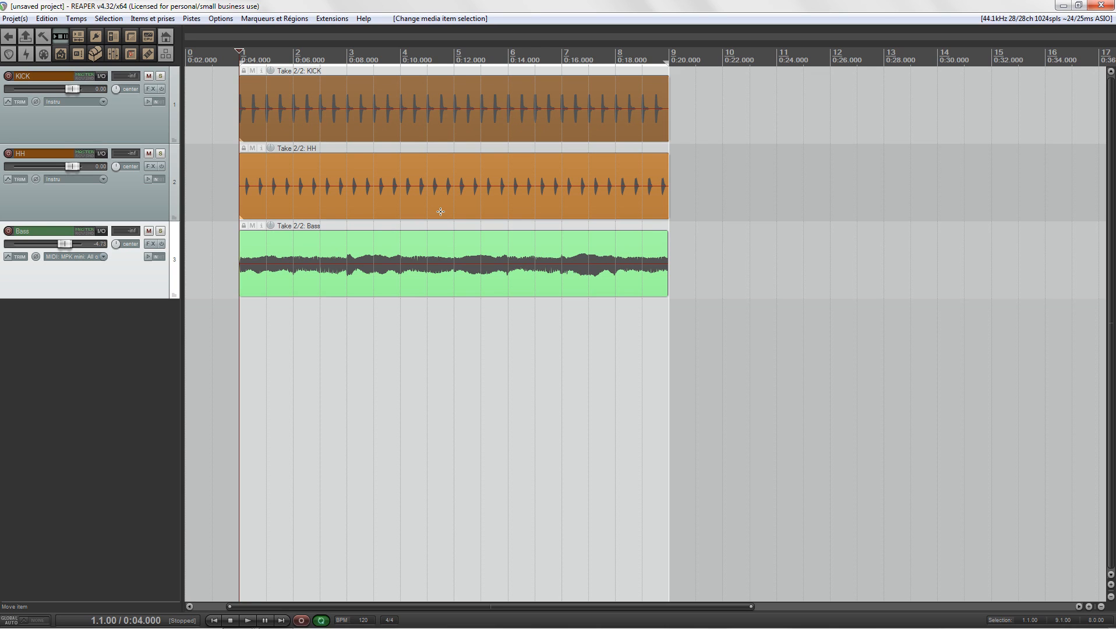
- Play back the KICK, HH and Bass loop and stop it
key("space")
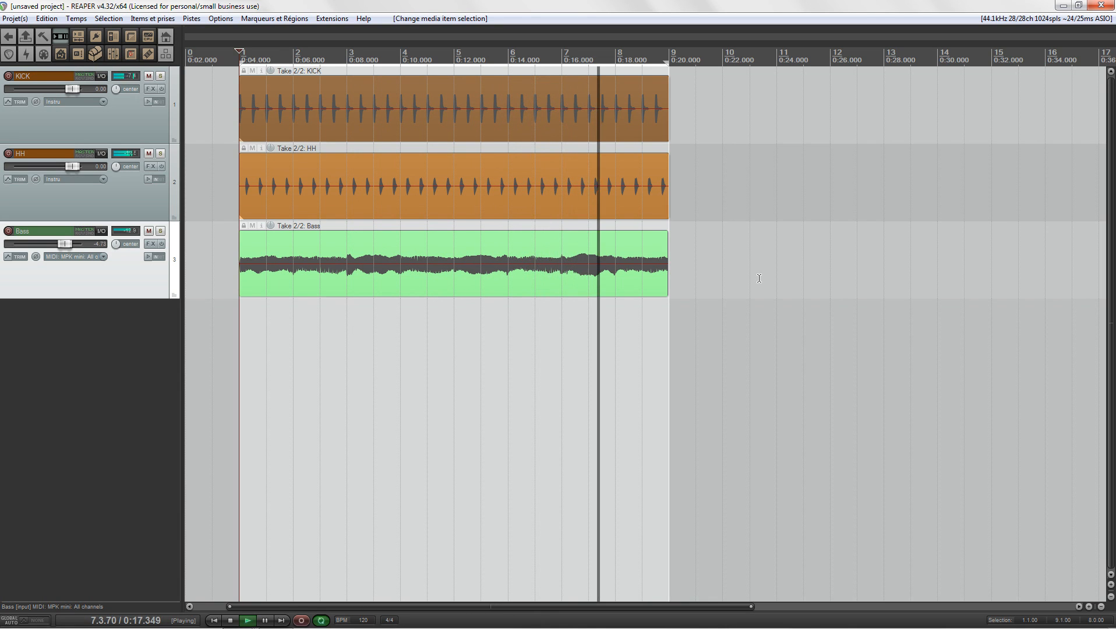
key("space")
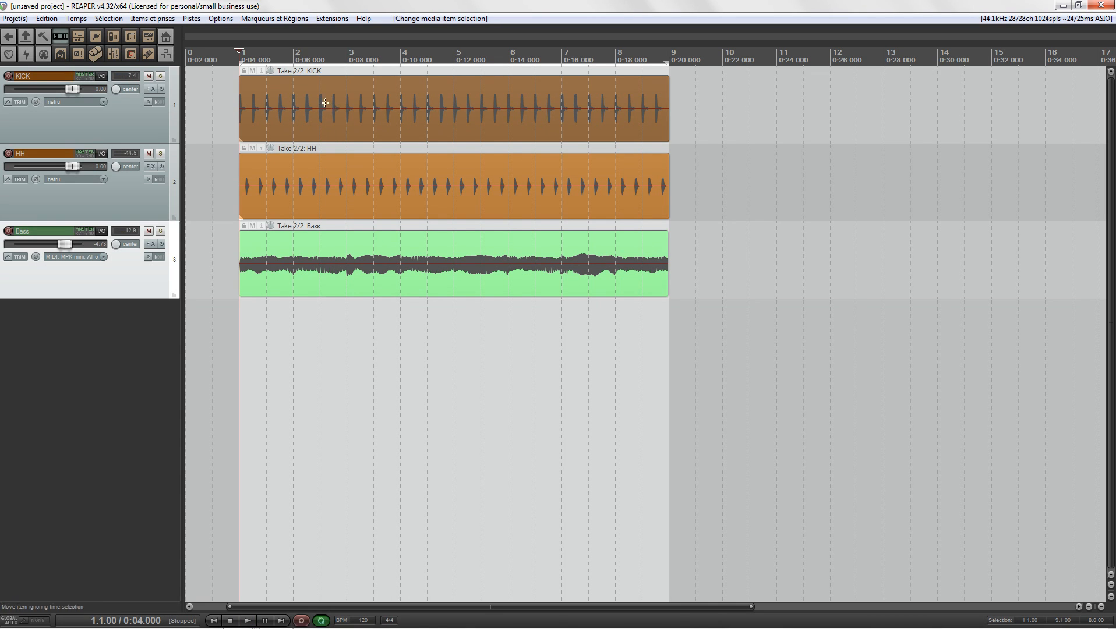
- Open the Bass track's routing settings, set its track channels to 4, and place the window below the tracks
left_click(102, 231)
left_click_drag(398, 230, 629, 127)
left_click(587, 156)
left_click(585, 165)
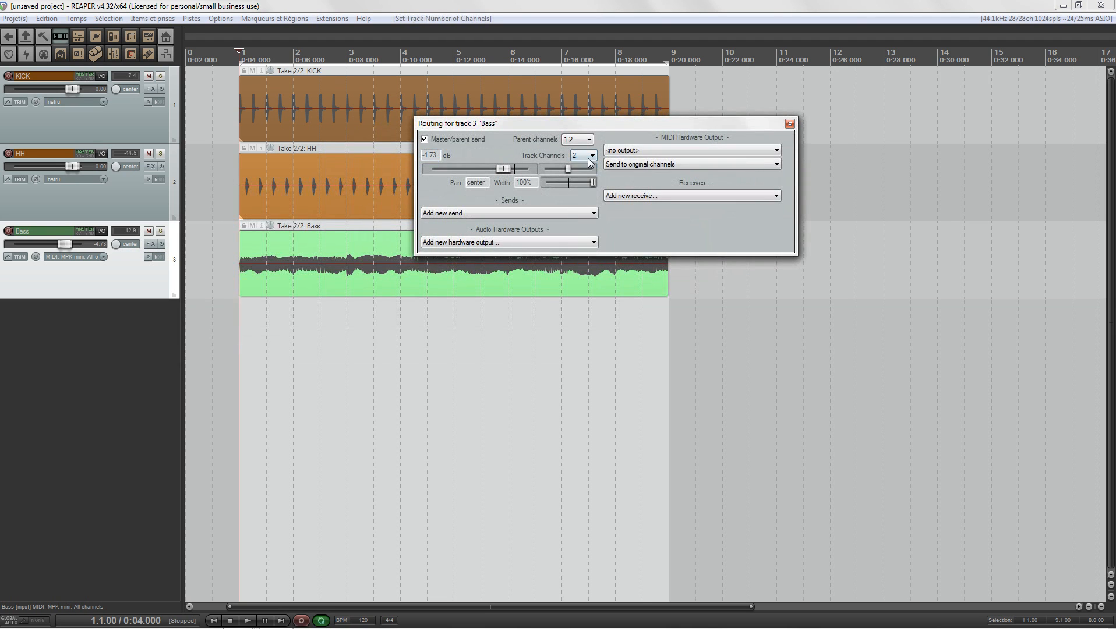
left_click(588, 158)
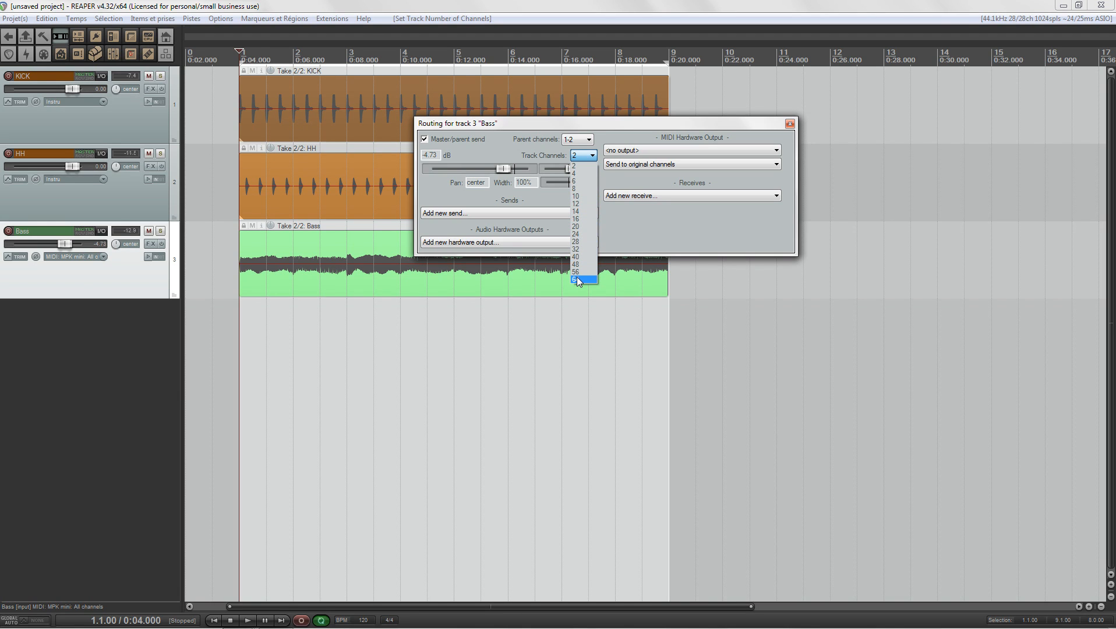
left_click(579, 174)
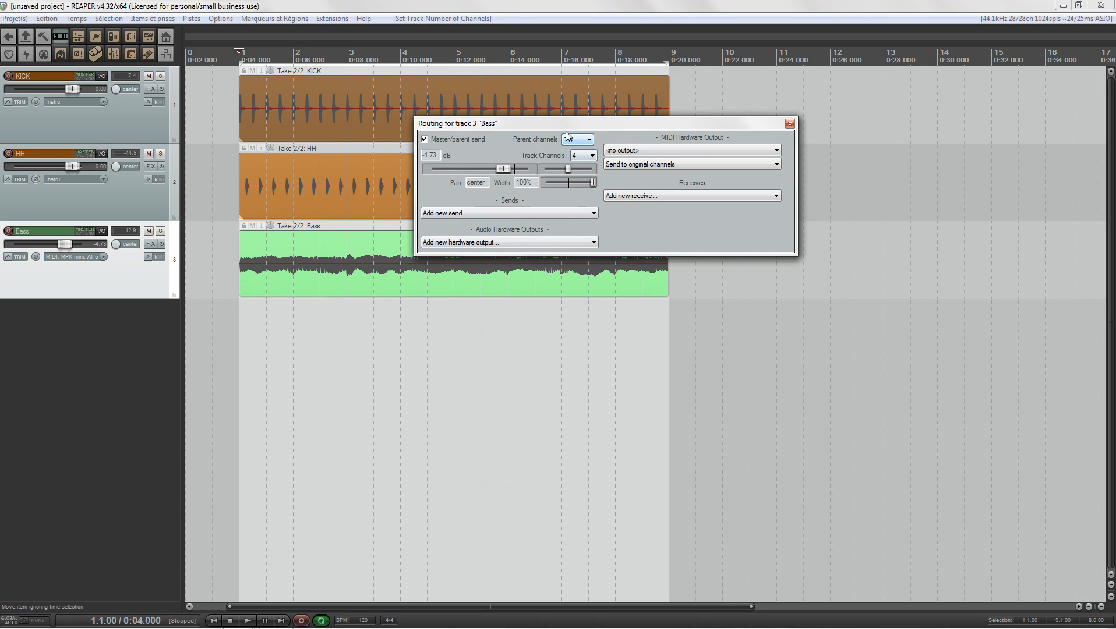
key("Tab")
left_click_drag(520, 123, 348, 324)
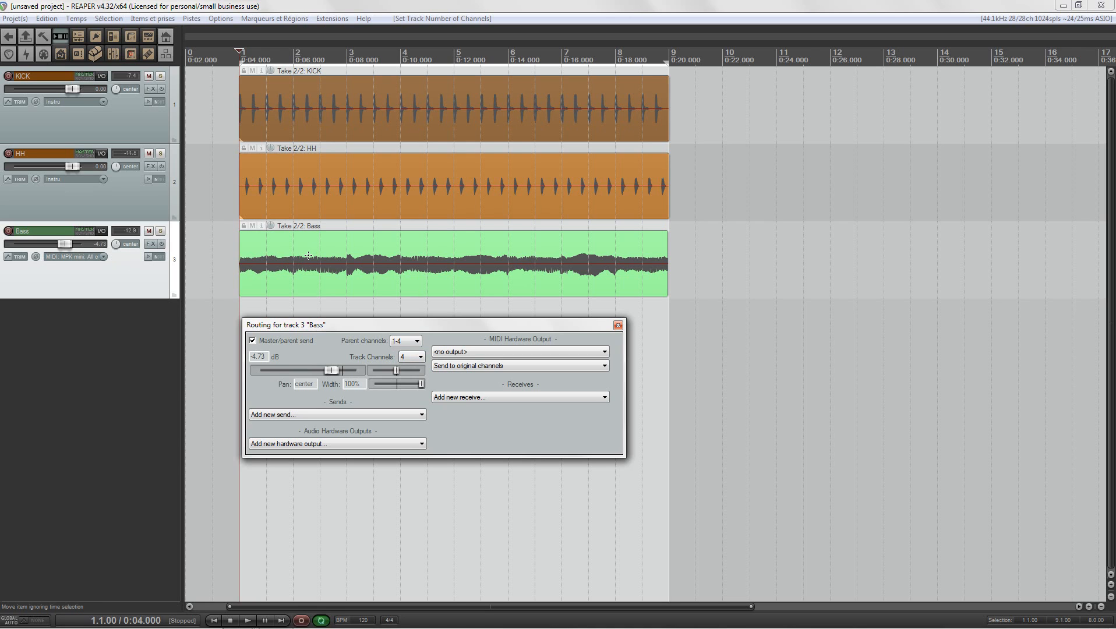
- Try out a send from the KICK track to the Bass track twice, deleting it each time
key("space")
key("space")
left_click(102, 78)
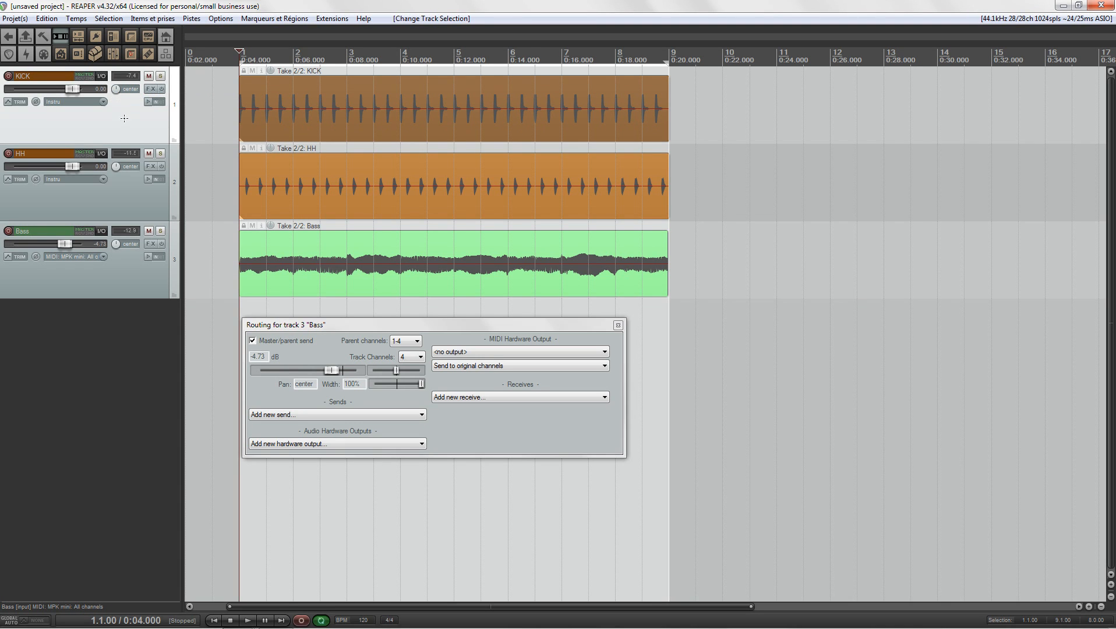
left_click_drag(124, 118, 143, 235)
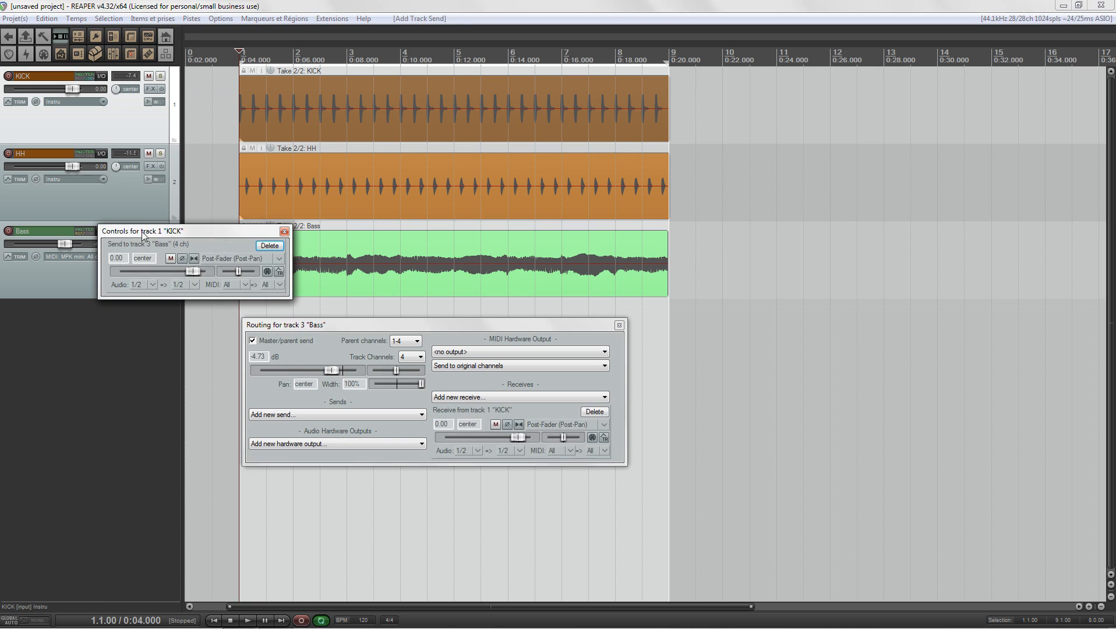
left_click(270, 246)
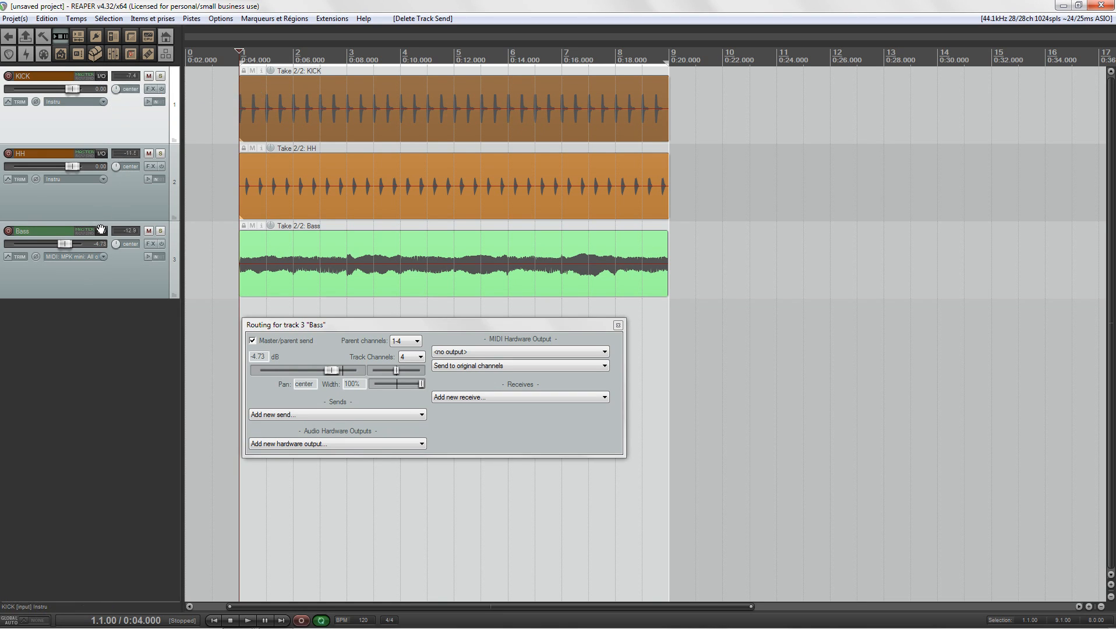
left_click_drag(101, 229, 101, 230)
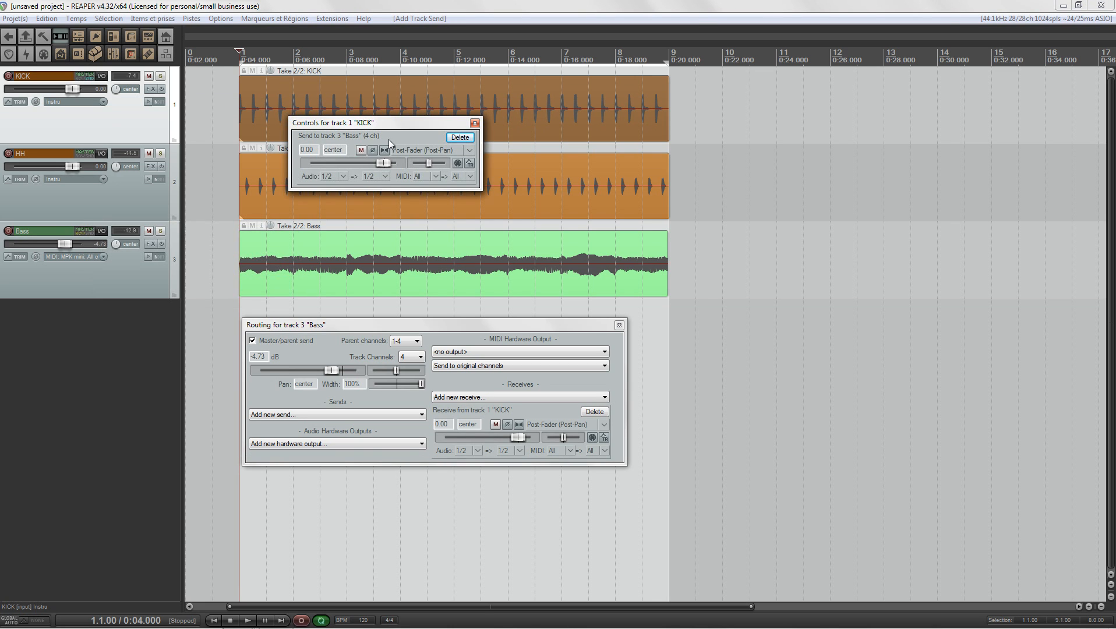
left_click(460, 138)
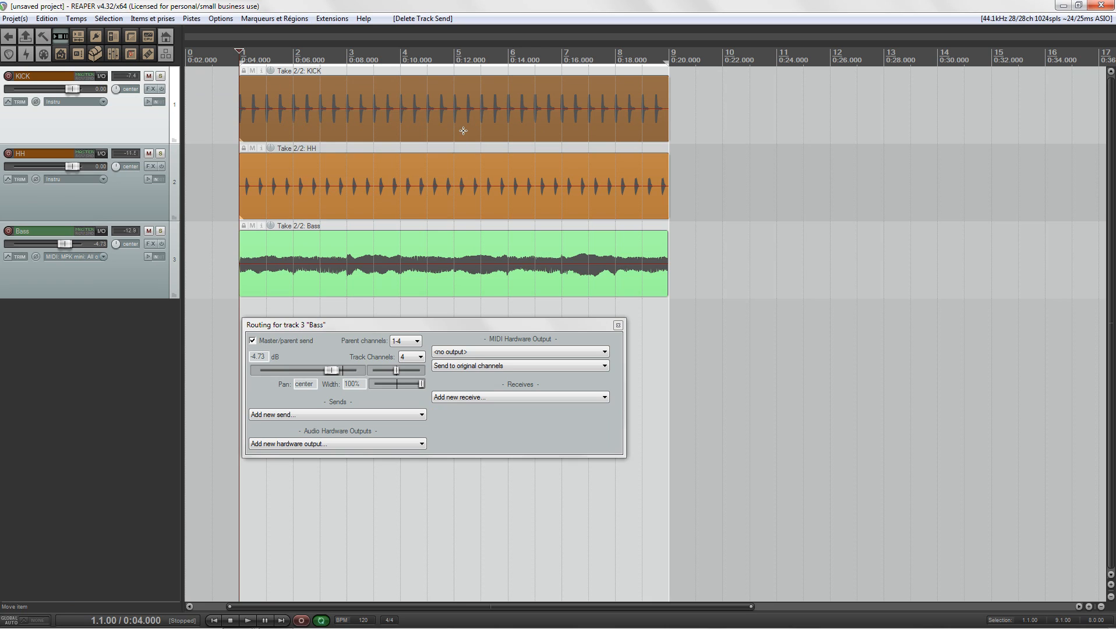
- Try creating the KICK-to-Bass send in the mixer, delete it, and hide the mixer again
key("ctrl+m")
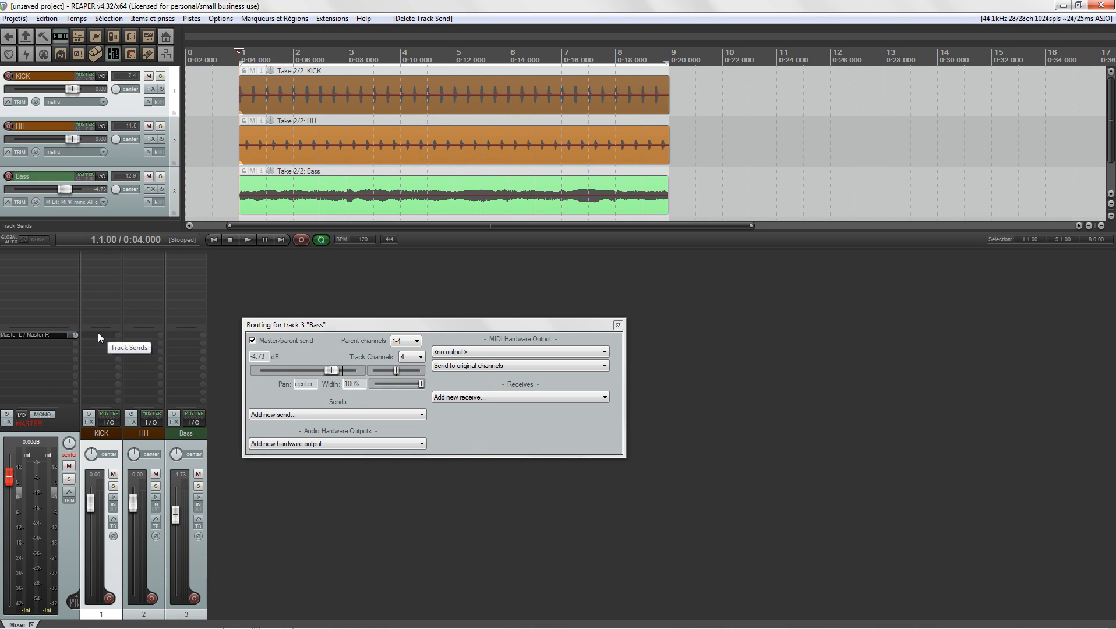
left_click_drag(185, 345, 176, 350)
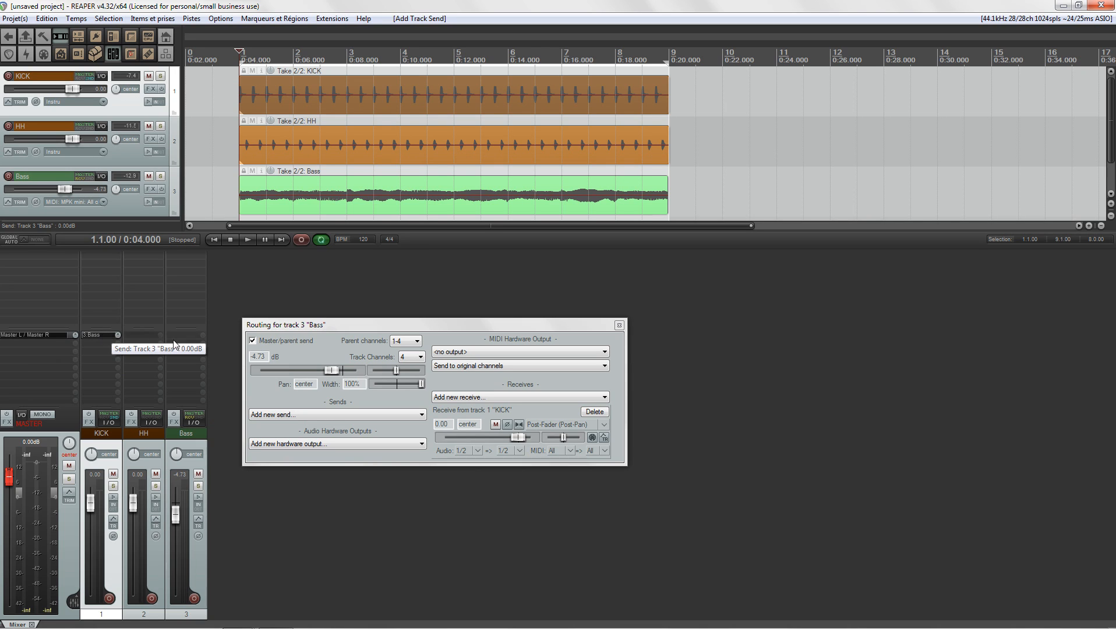
left_click(619, 325)
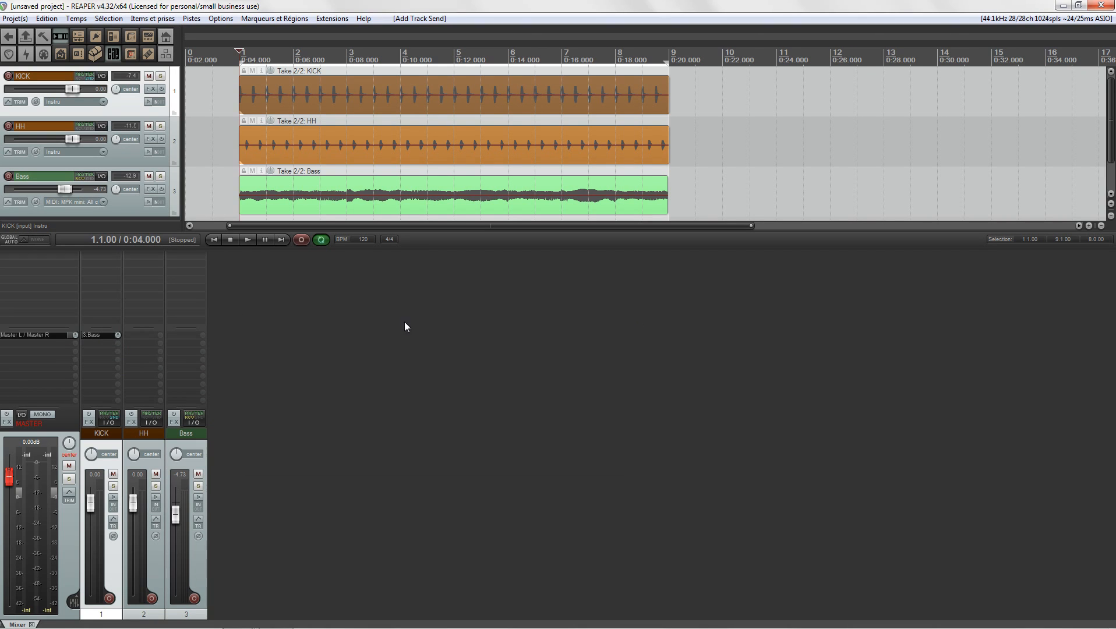
left_click(97, 333, "alt")
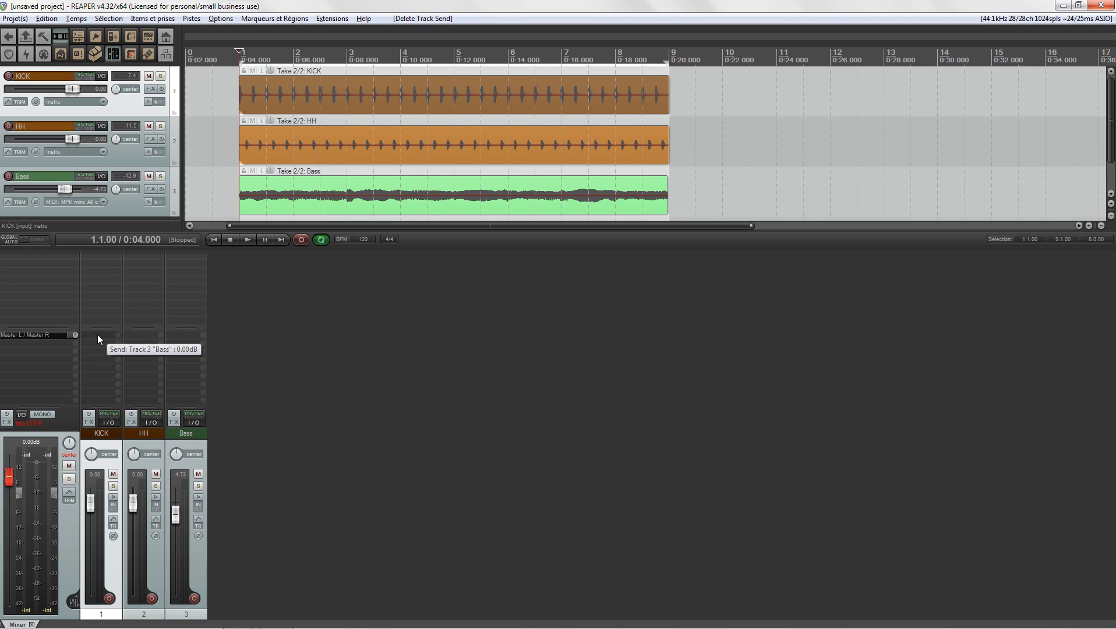
key("ctrl+m")
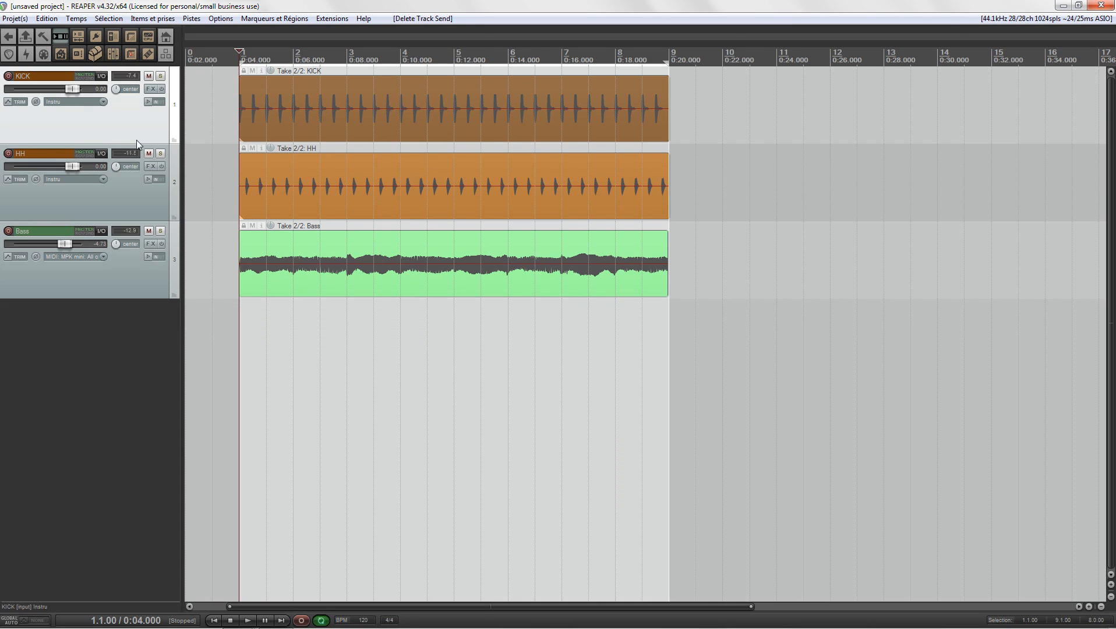
- Create a send from the KICK track to the Bass track with audio 1/2 routed to channels 3/4
left_click_drag(101, 76, 102, 230)
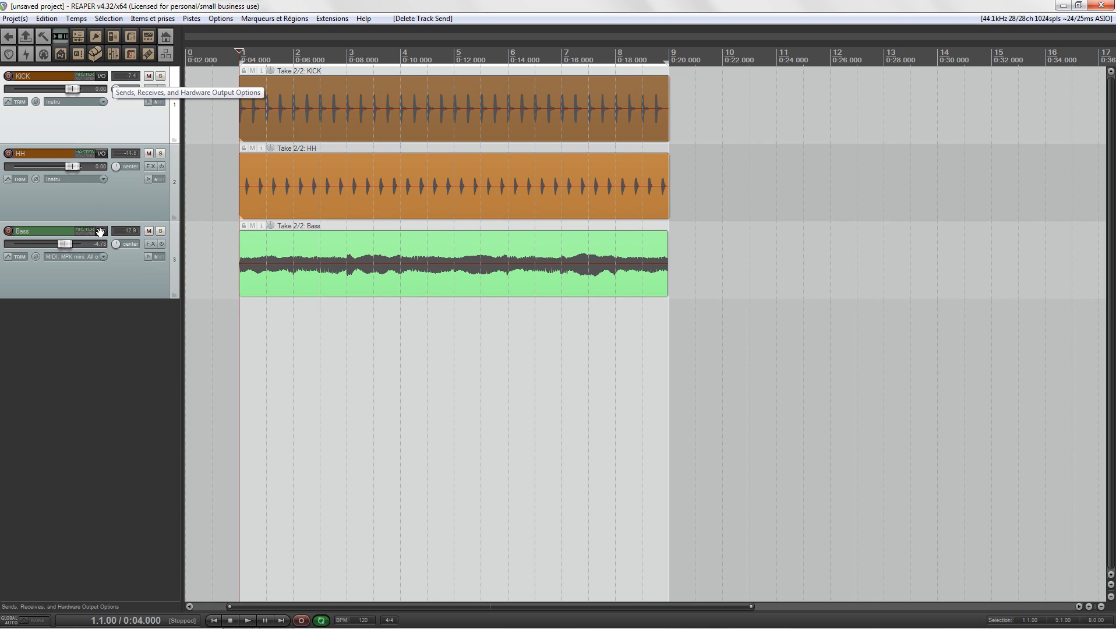
left_click_drag(240, 233, 500, 131)
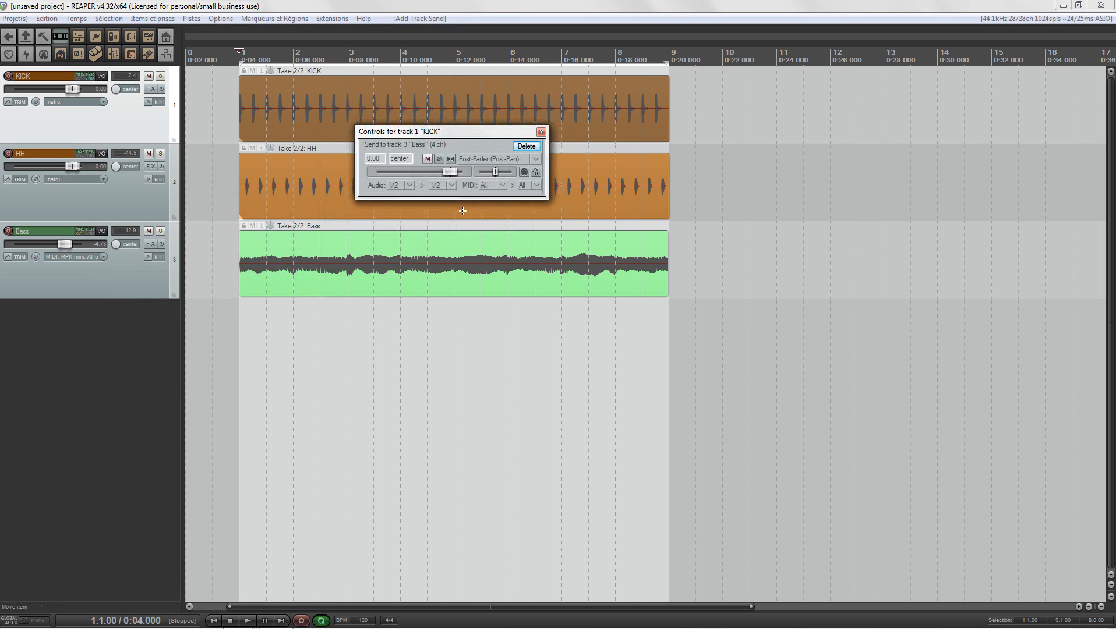
left_click(448, 184)
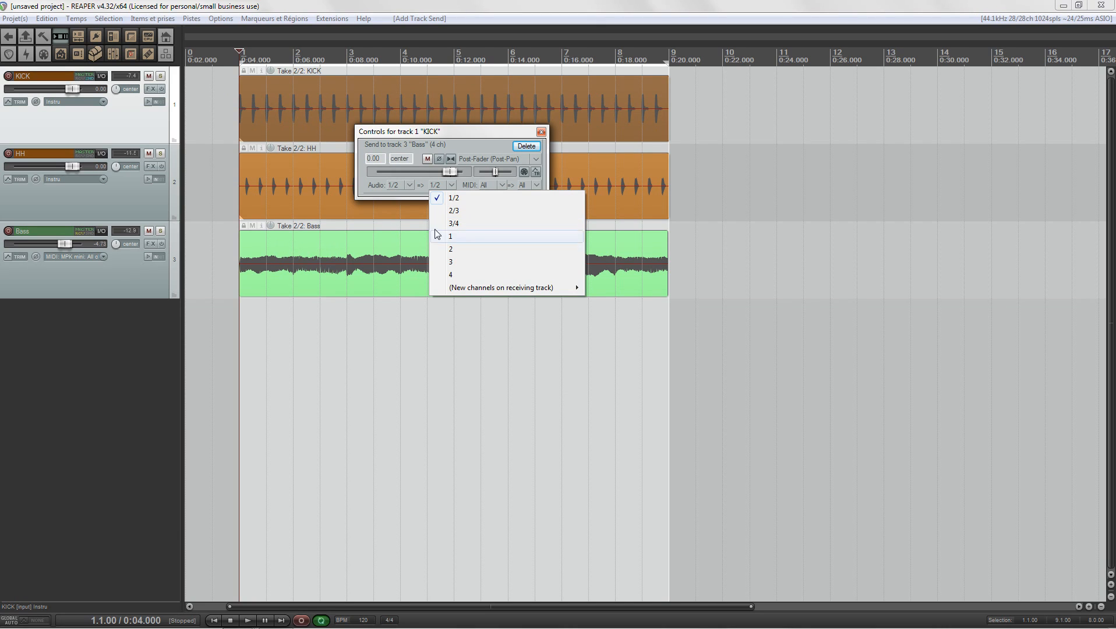
left_click(454, 224)
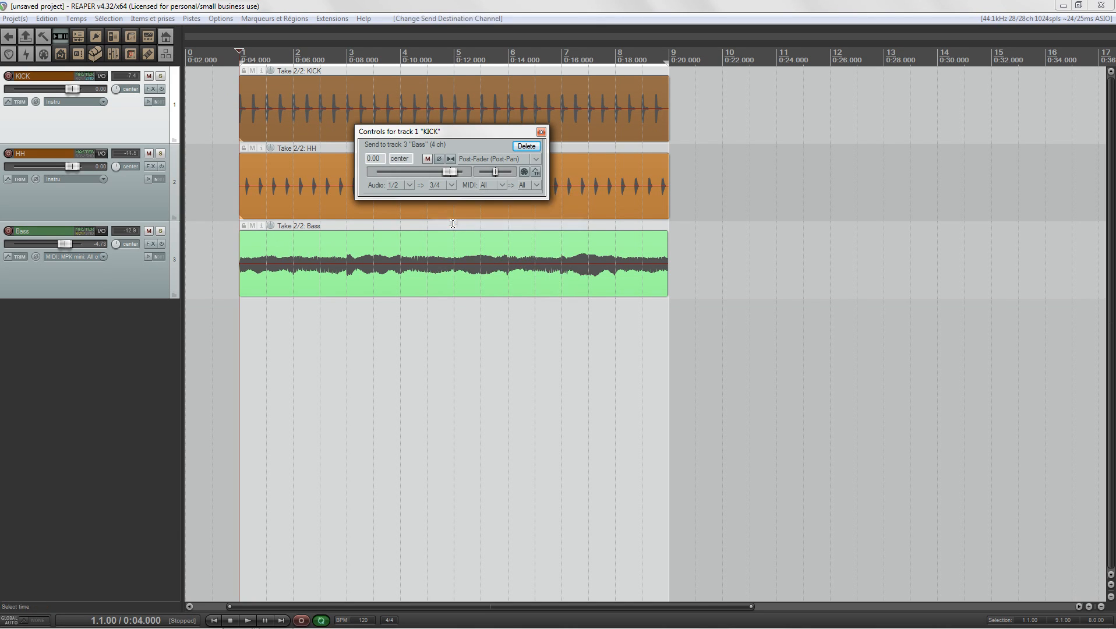
left_click(541, 131)
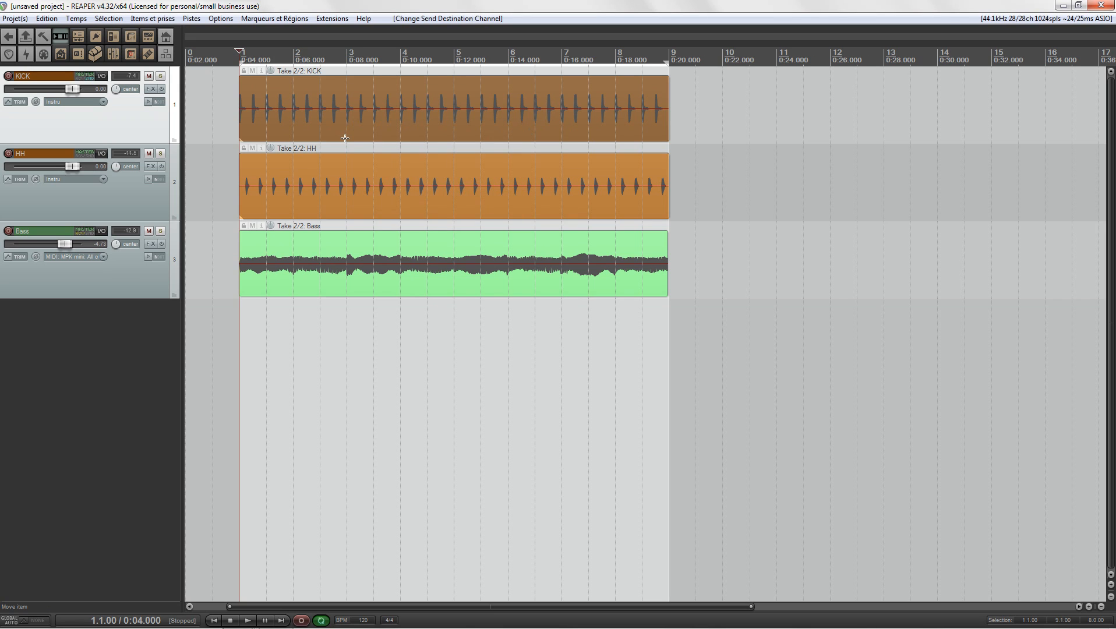
- Increase the height of the Bass track and play the loop briefly to check the level meters
key("space")
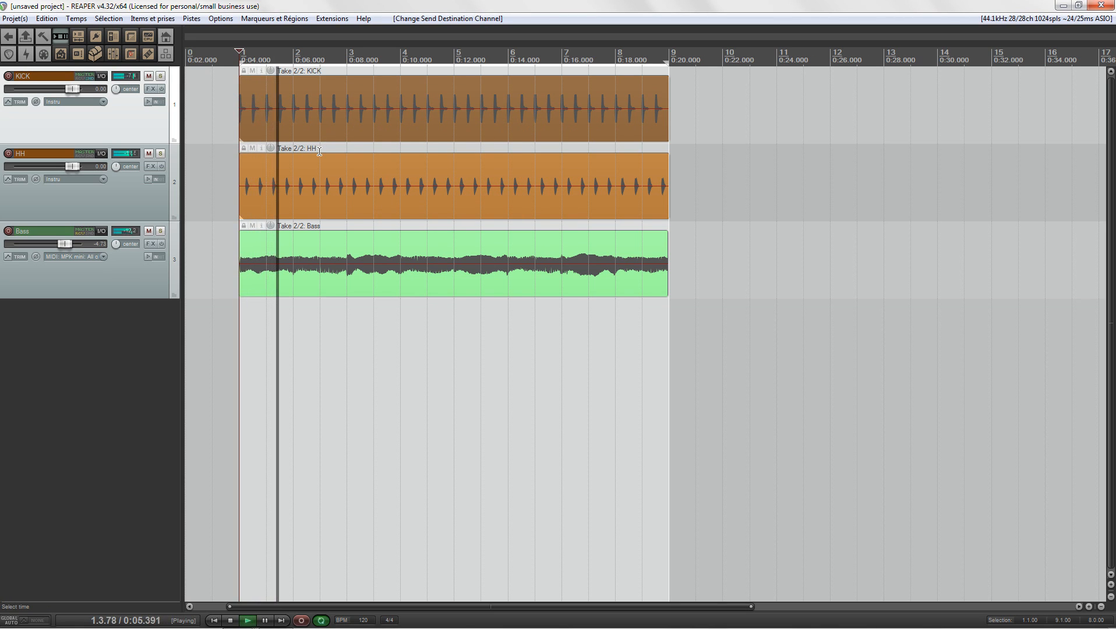
key("space")
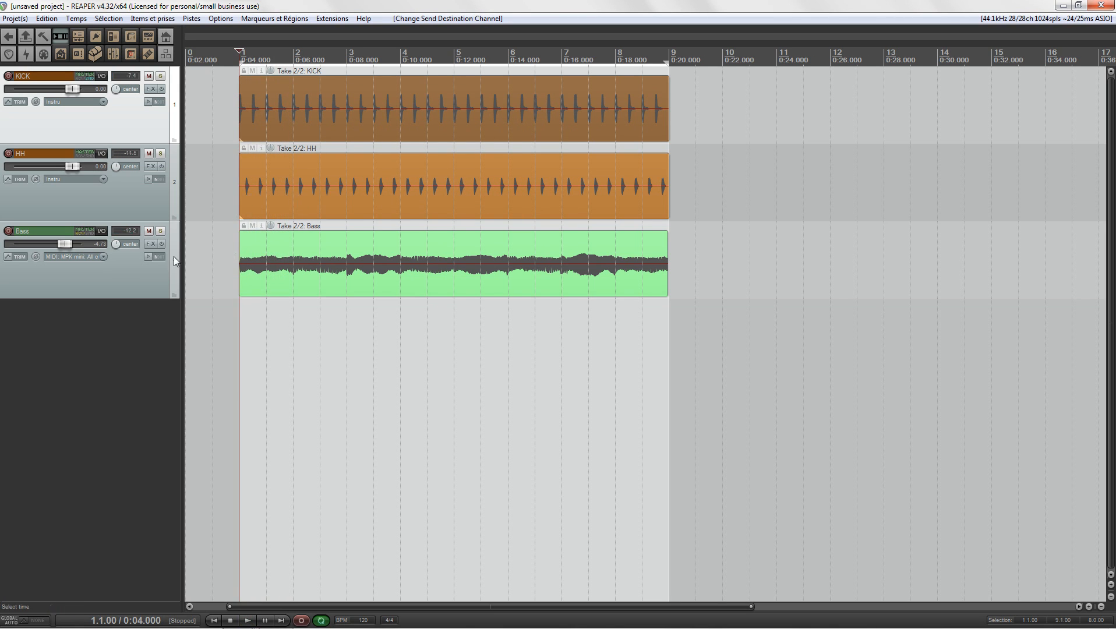
left_click_drag(134, 298, 134, 386)
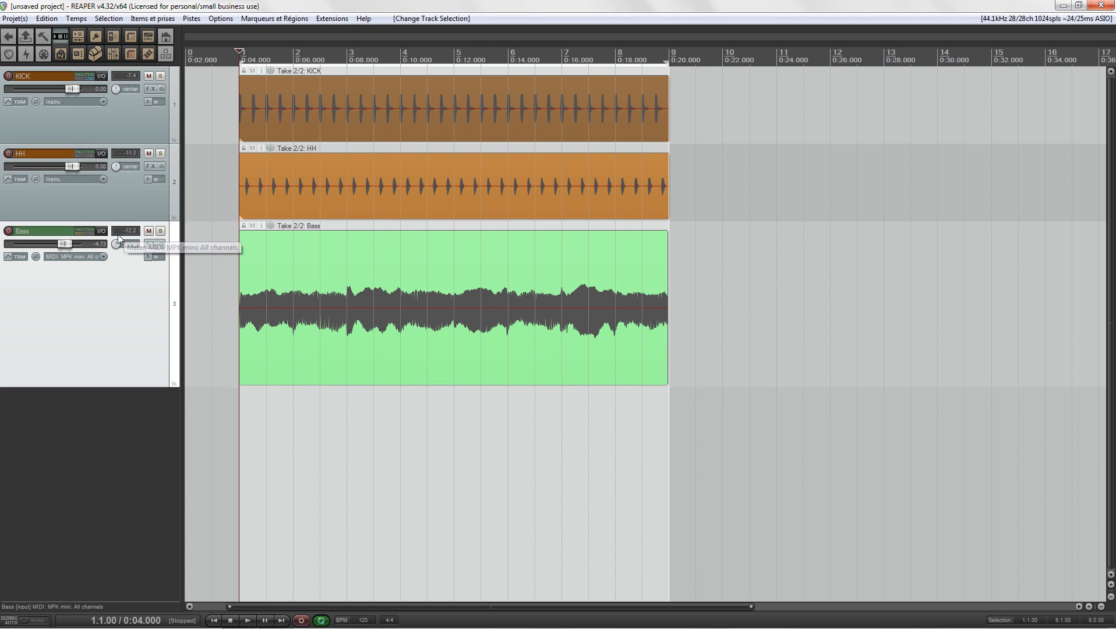
key("space")
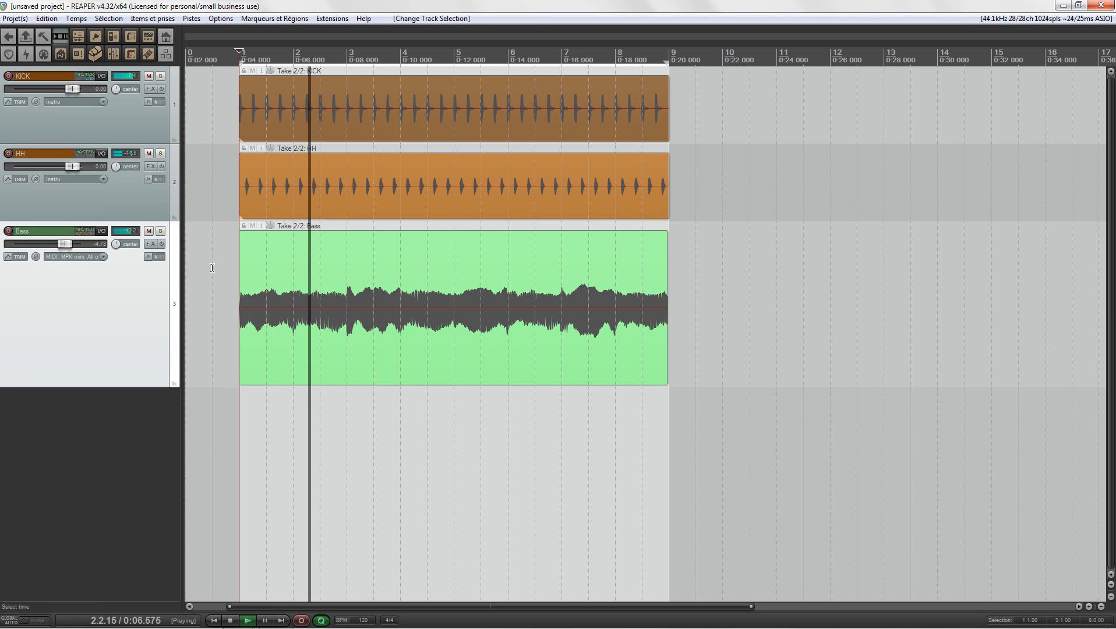
key("space")
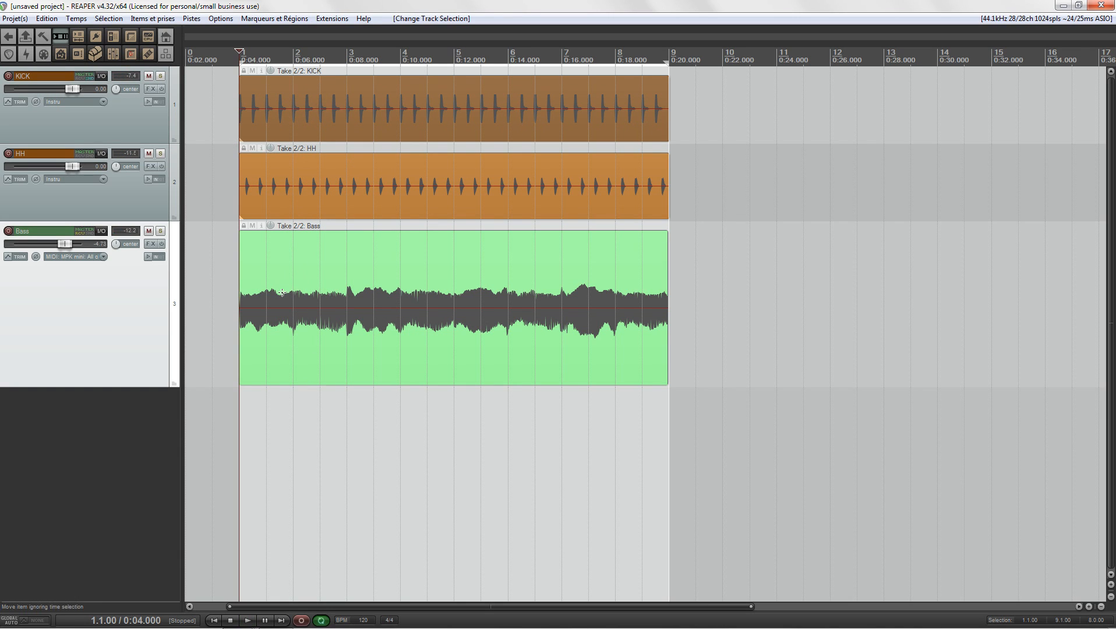
- Open the Bass track's effects chain and add the Cockos ReaComp plug-in
left_click(150, 244)
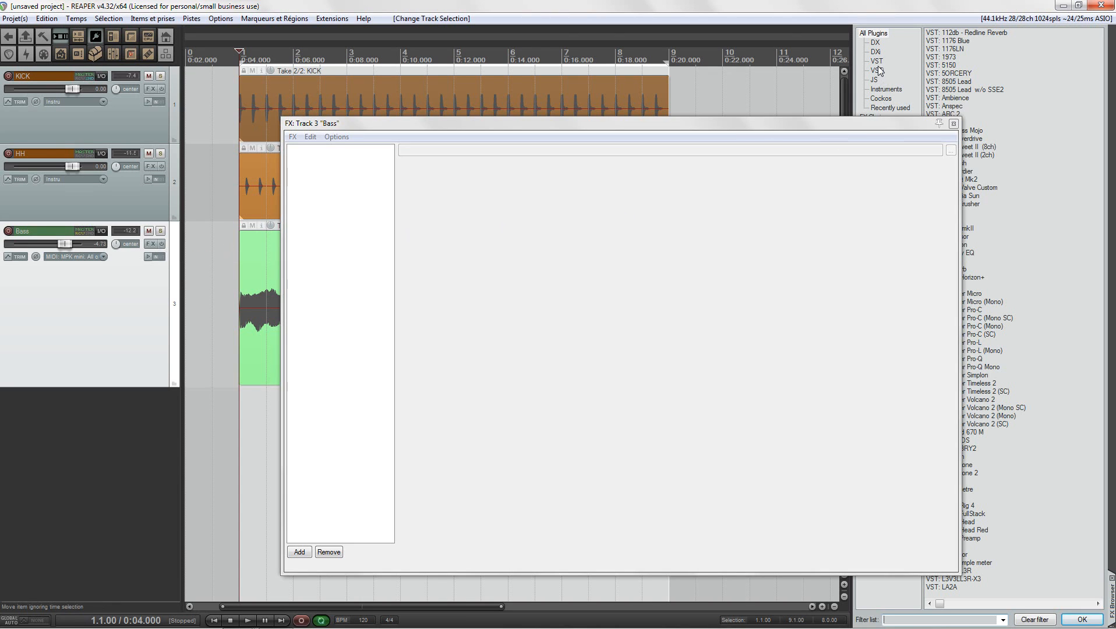
left_click(880, 98)
left_click_drag(797, 121, 848, 119)
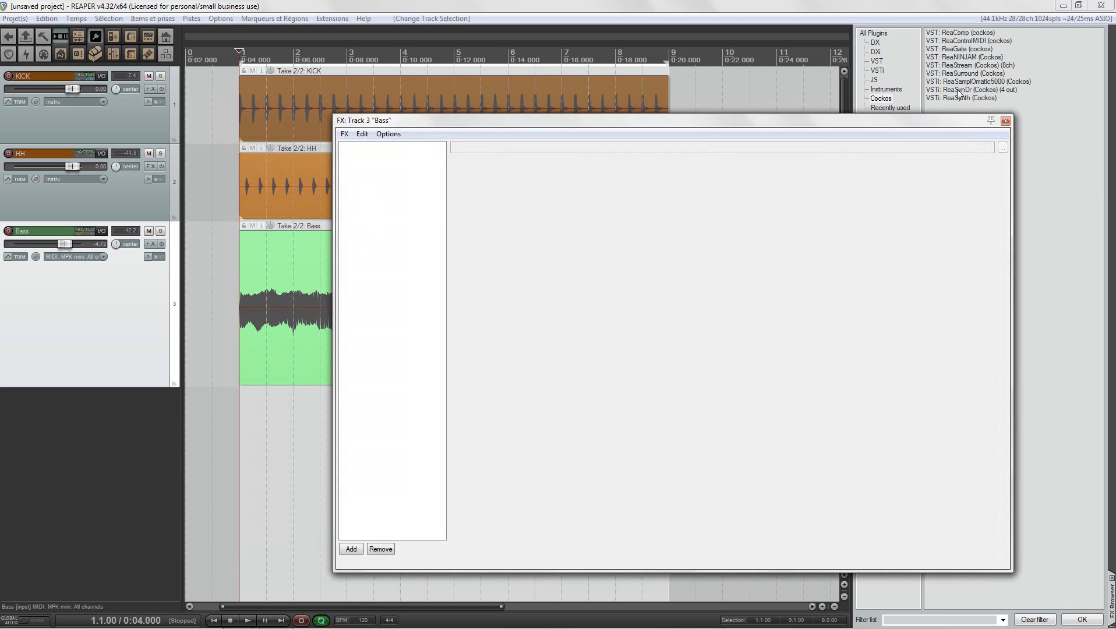
left_click_drag(961, 33, 389, 206)
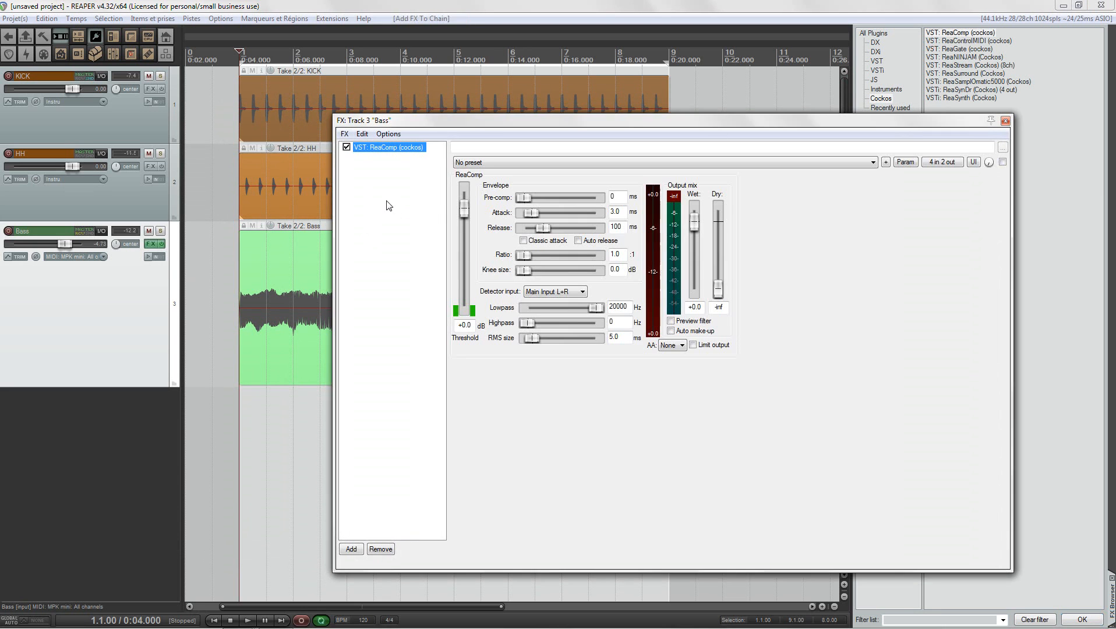
left_click_drag(533, 120, 452, 74)
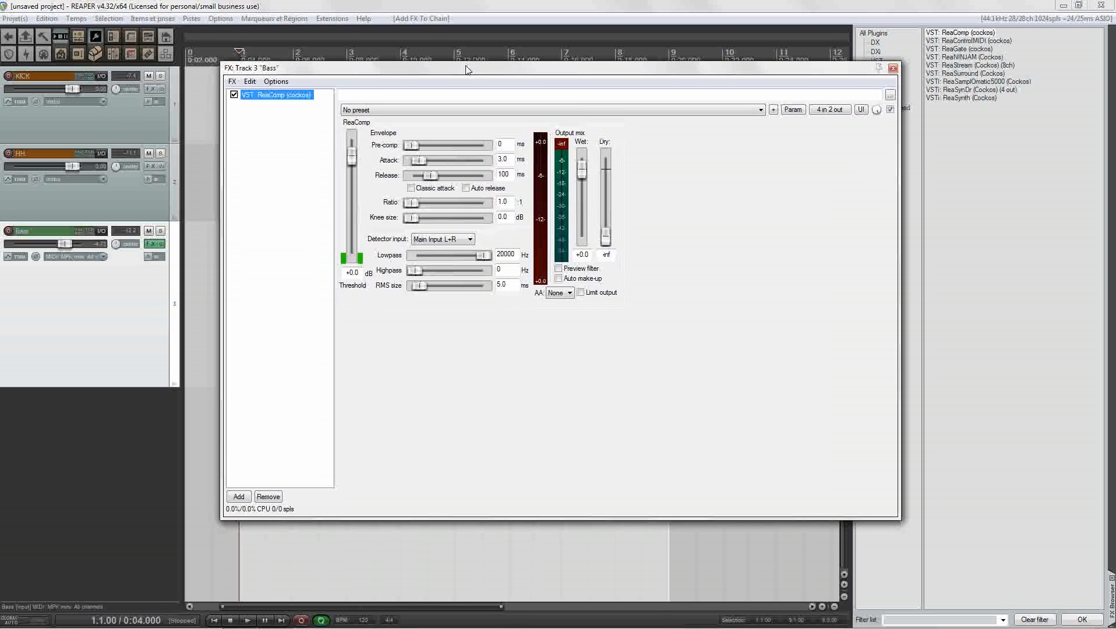
- Keep ReaComp's detector input on Main Input L+R, try a threshold of -8.5 dB, and reset it to 0.0 dB
left_click(457, 240)
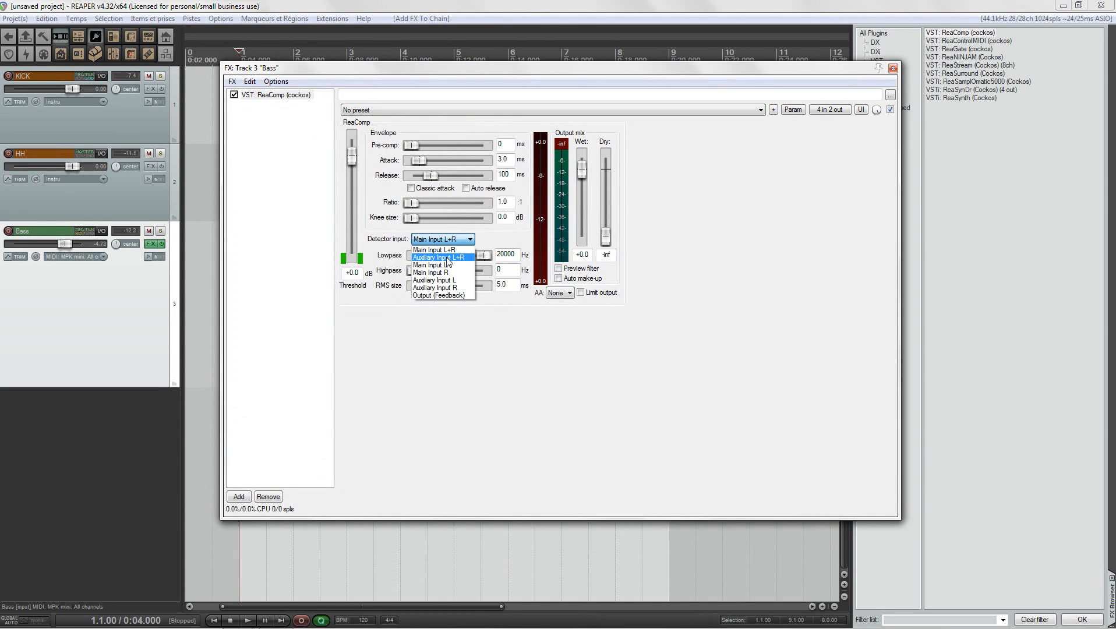
left_click(432, 250)
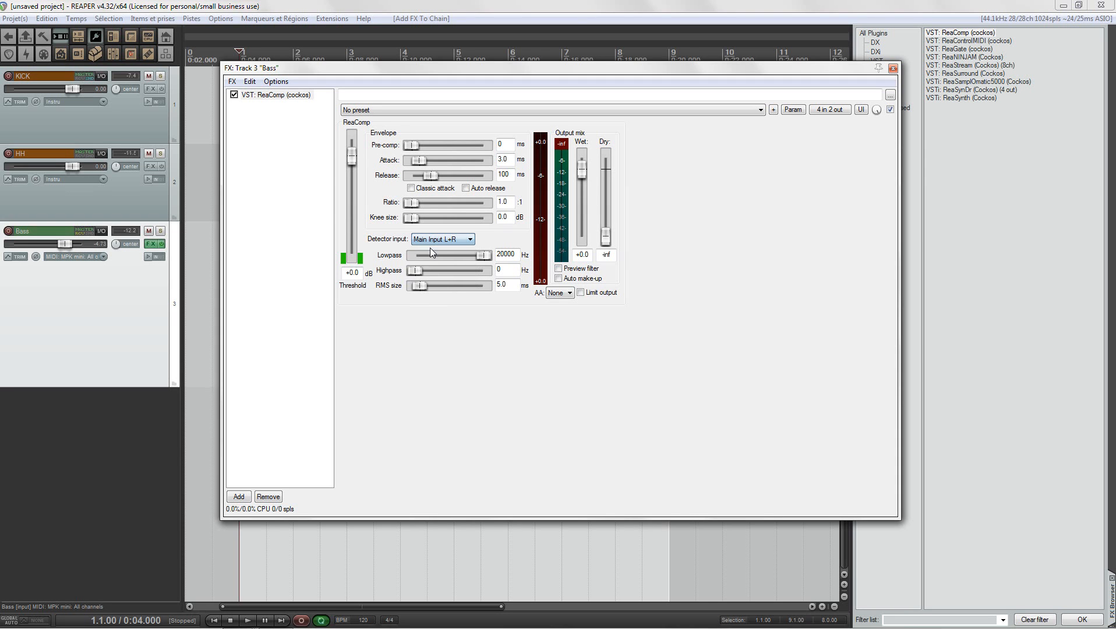
left_click_drag(413, 72, 512, 94)
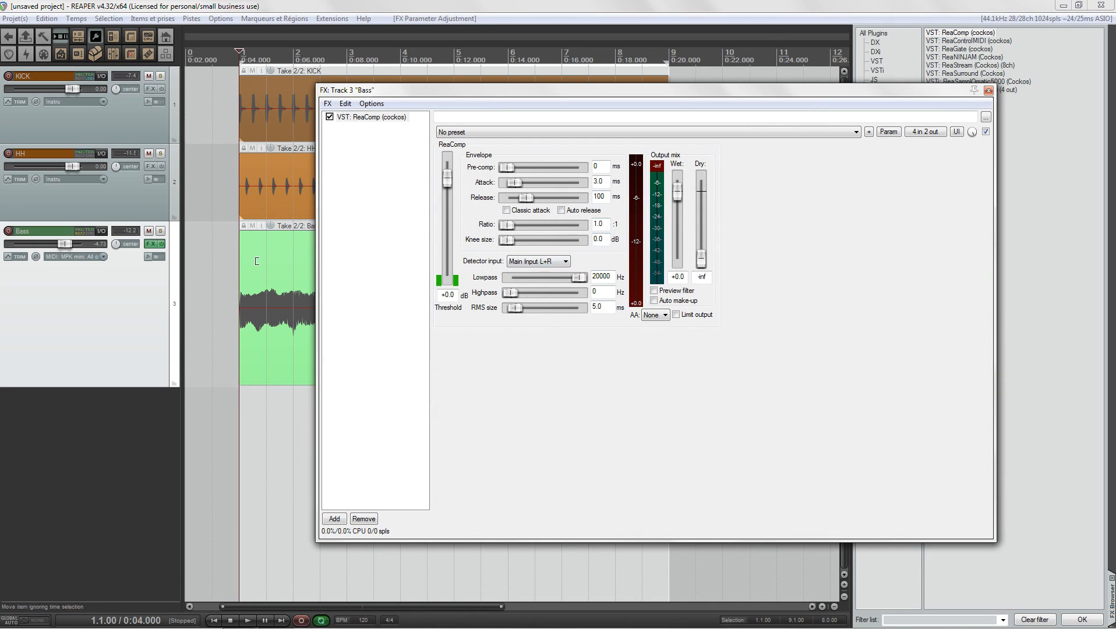
mouse_move(447, 178)
left_mouse_down()
mouse_move(446, 221)
mouse_move(447, 200)
left_mouse_up()
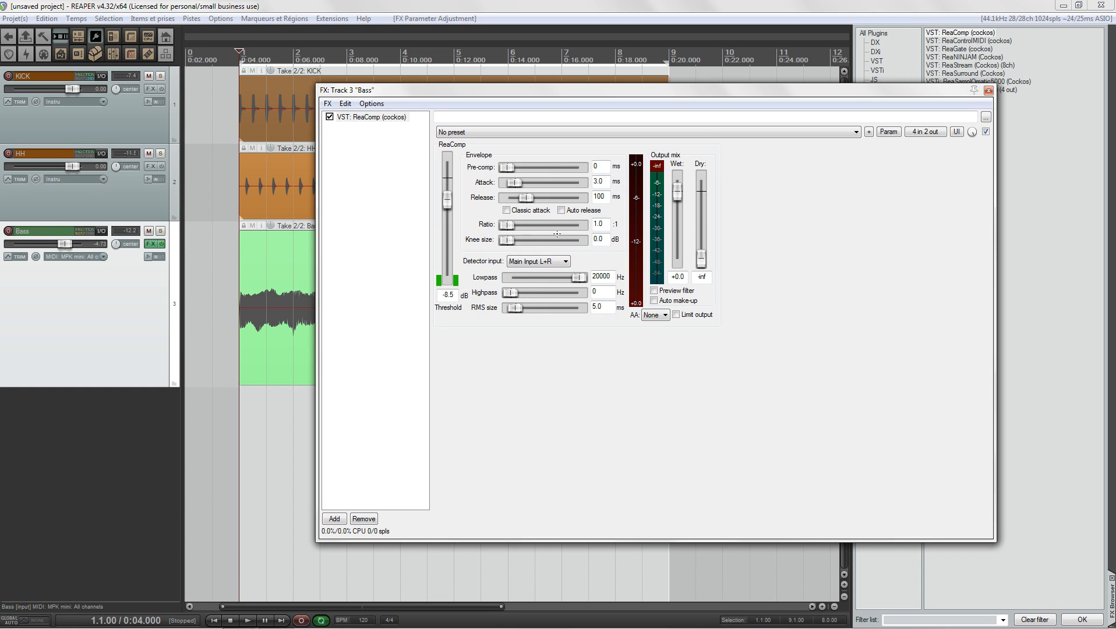
double_click(446, 202)
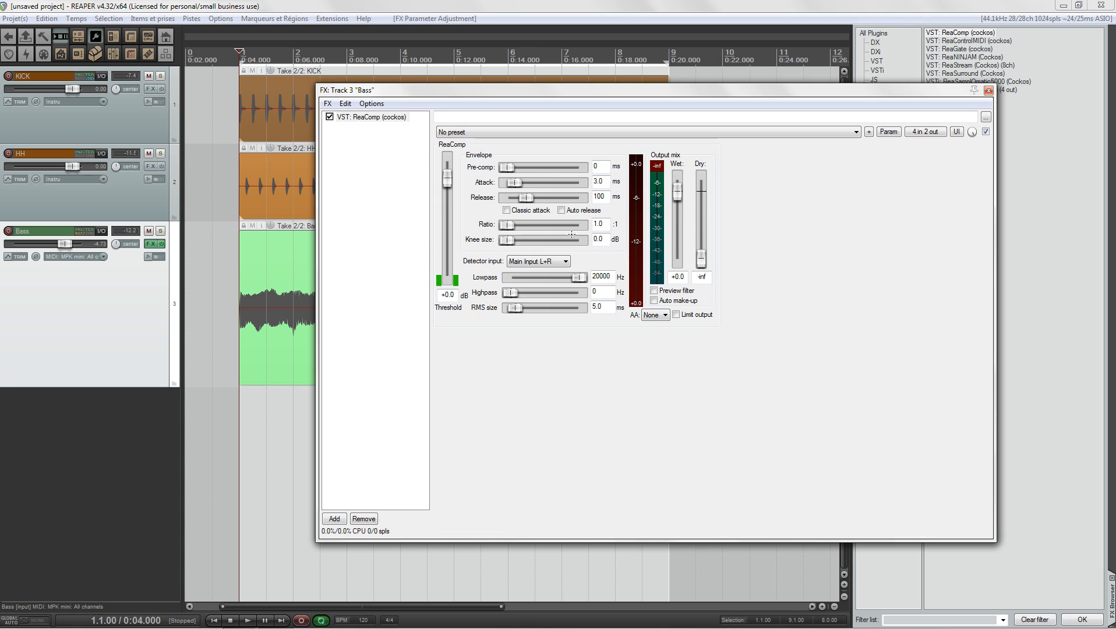
- Set ReaComp's detector input to Auxiliary Input L+R and open its plug-in pin connector
left_click(556, 261)
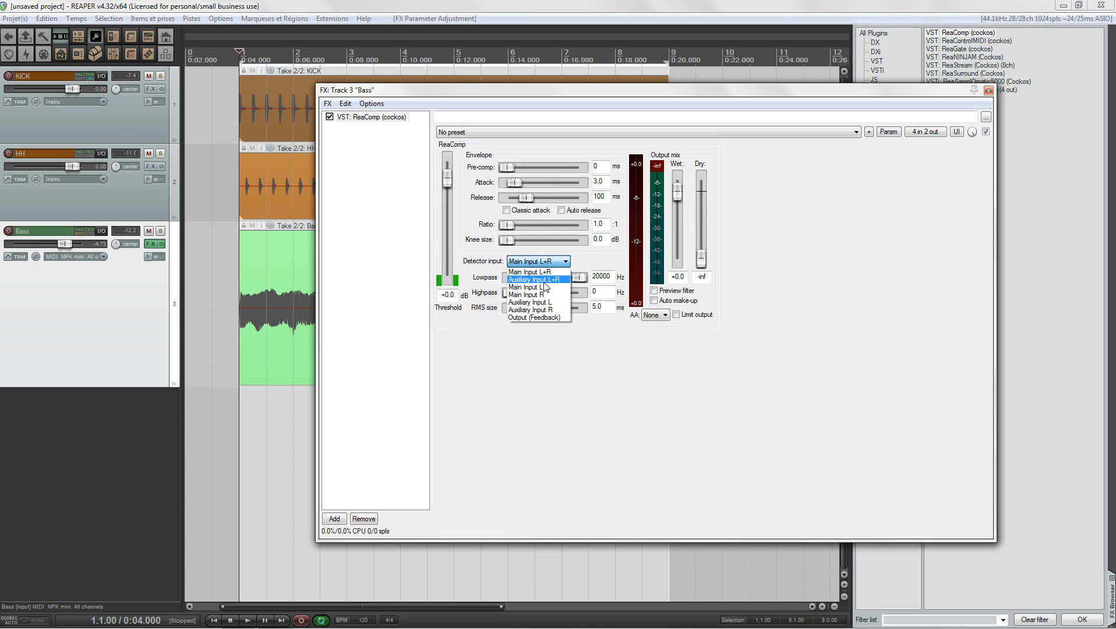
left_click(543, 280)
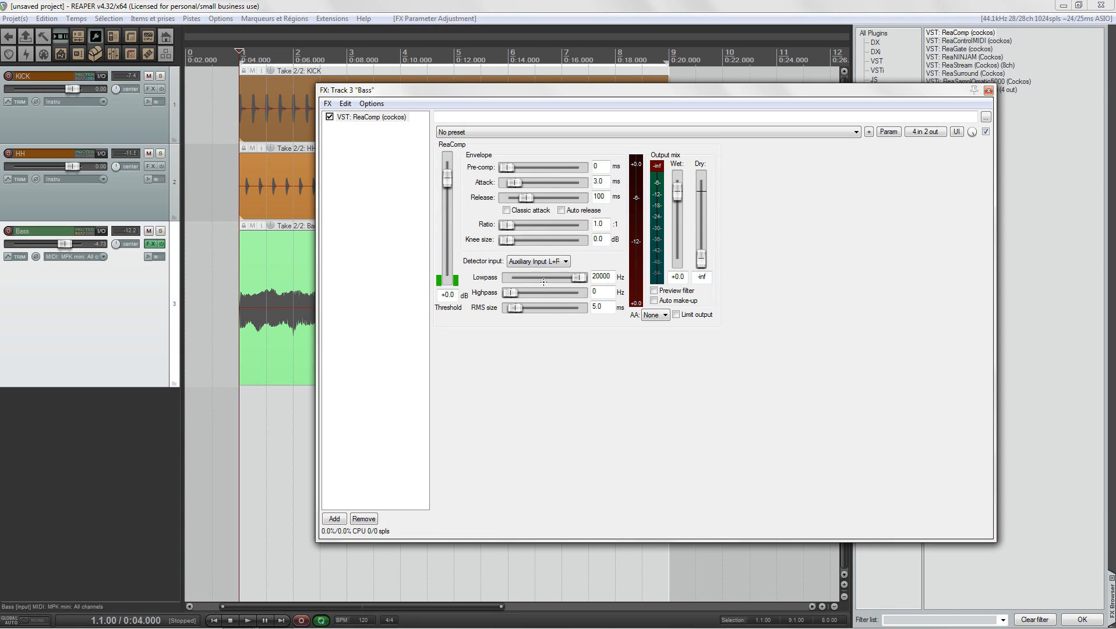
left_click(930, 137)
left_click_drag(933, 131, 570, 131)
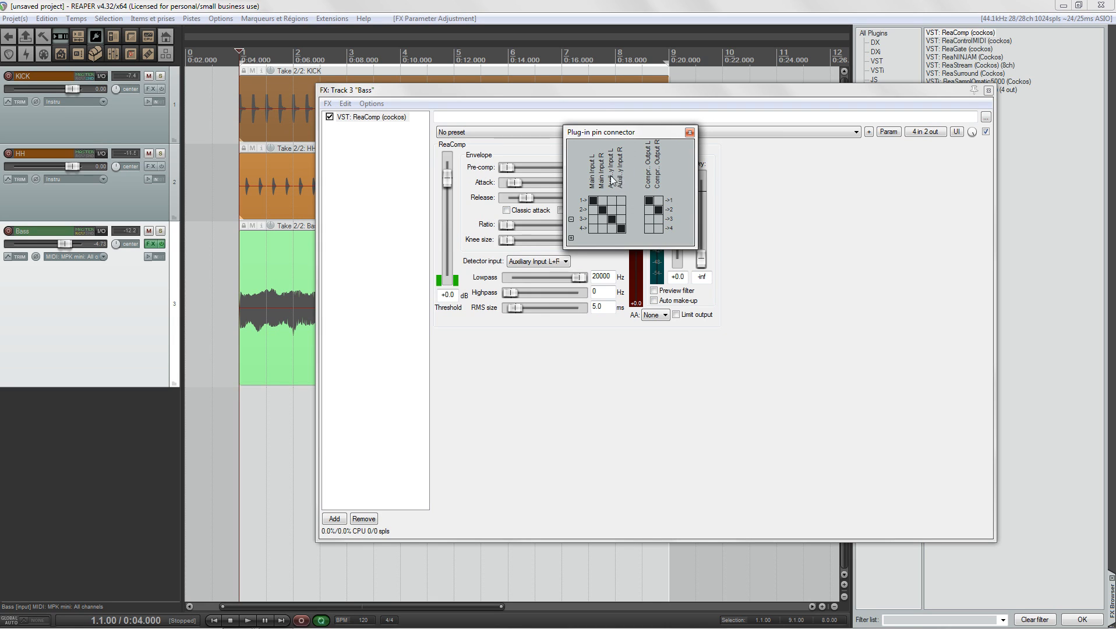
- Try mapping ReaComp's auxiliary inputs to added channels 5/6, then restore them to channels 3/4 and close the pin connector
left_click(619, 229)
left_click(571, 239)
left_click(612, 239)
left_click(621, 247)
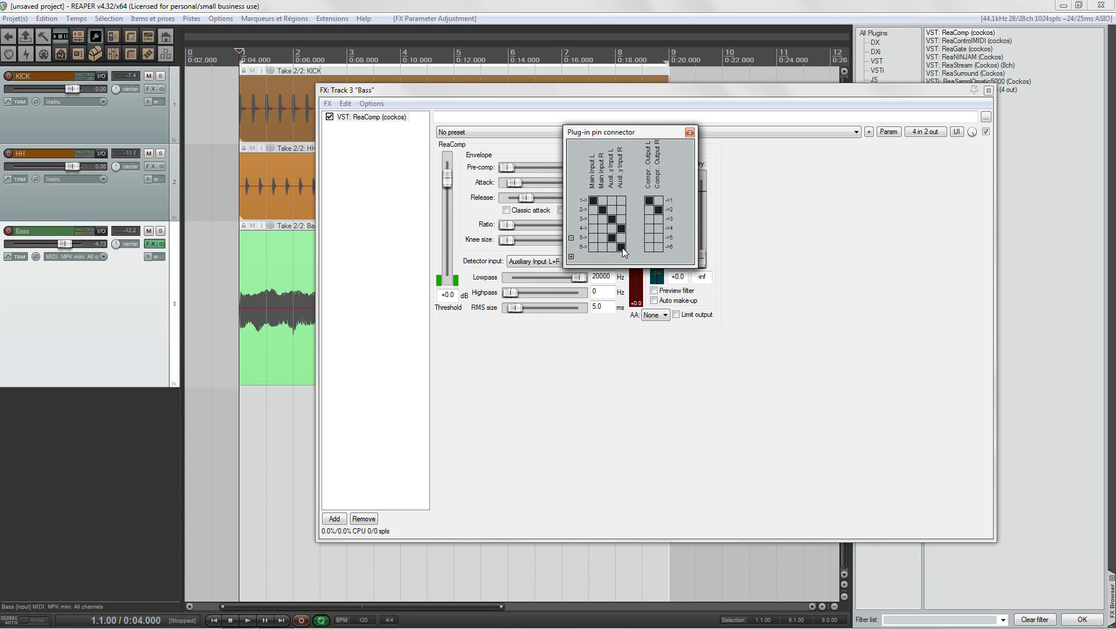
left_click(611, 219)
left_click(621, 228)
left_click(620, 229)
left_click(613, 240)
left_click(621, 248)
left_click(620, 228)
left_click(689, 132)
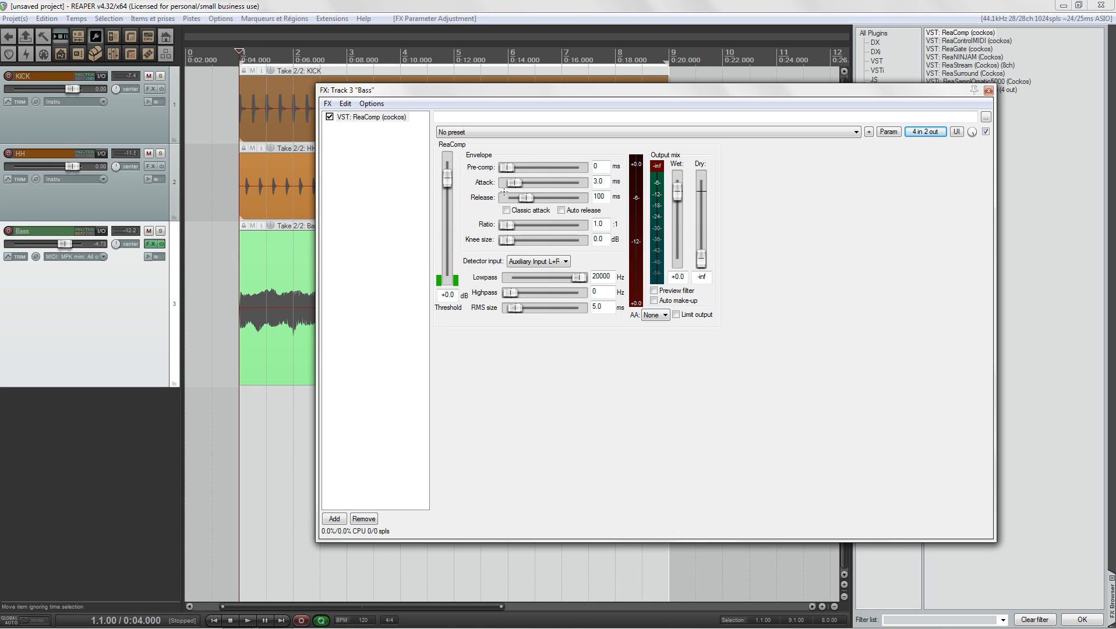
- Set ReaComp's ratio to 23.0:1 and threshold to -32.3 dB, and play the loop, briefly soloing the Bass track
left_click_drag(508, 225, 544, 224)
left_click_drag(447, 175, 447, 244)
key("space")
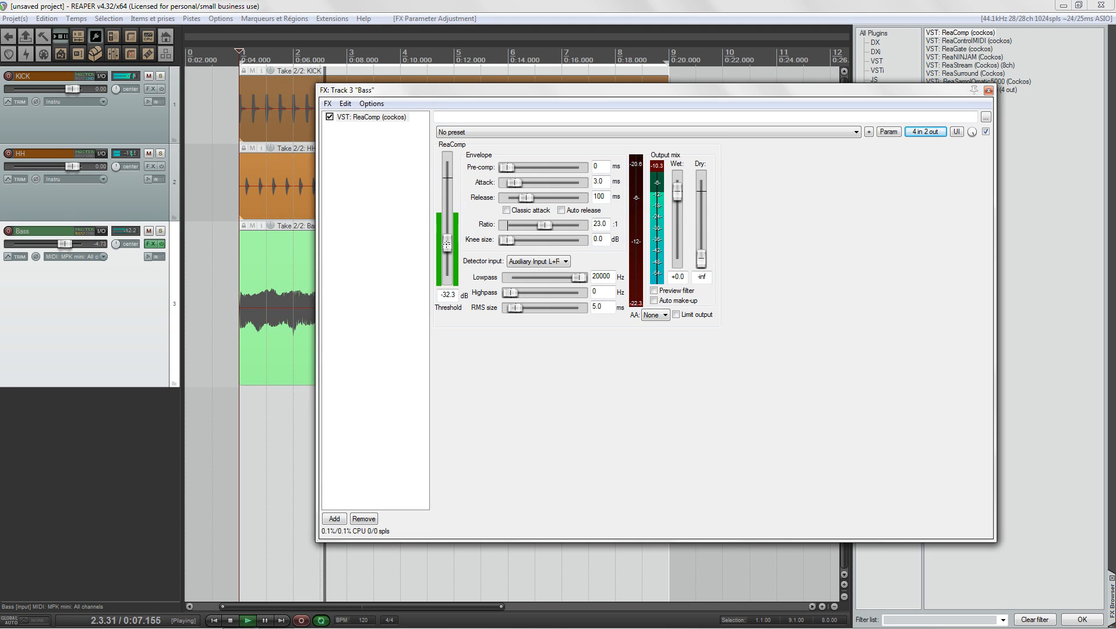
left_click(160, 231)
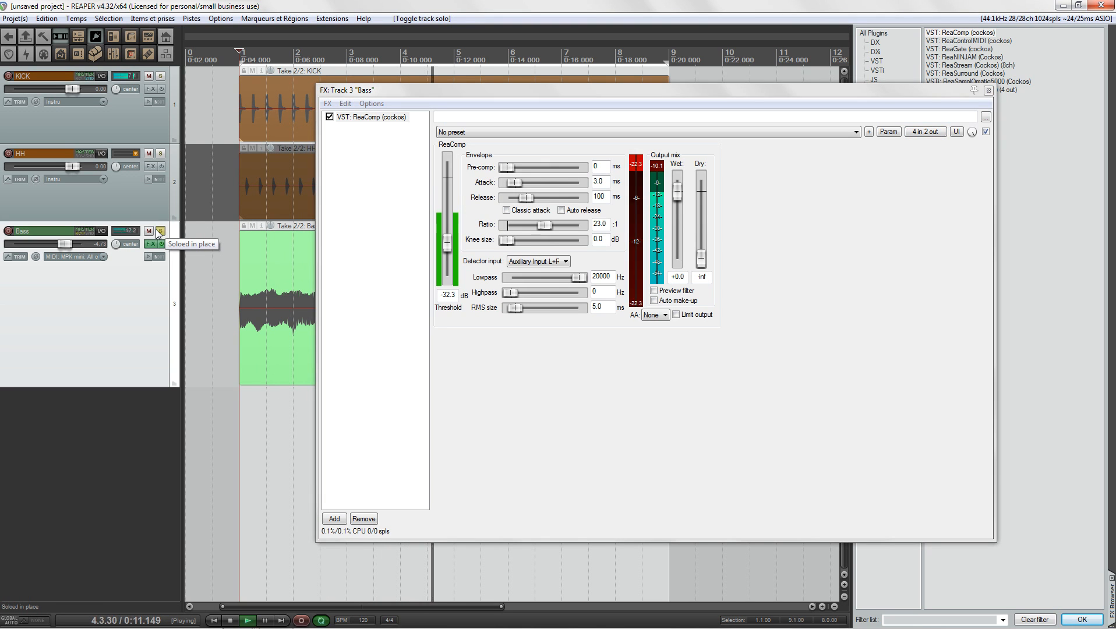
left_click(160, 231)
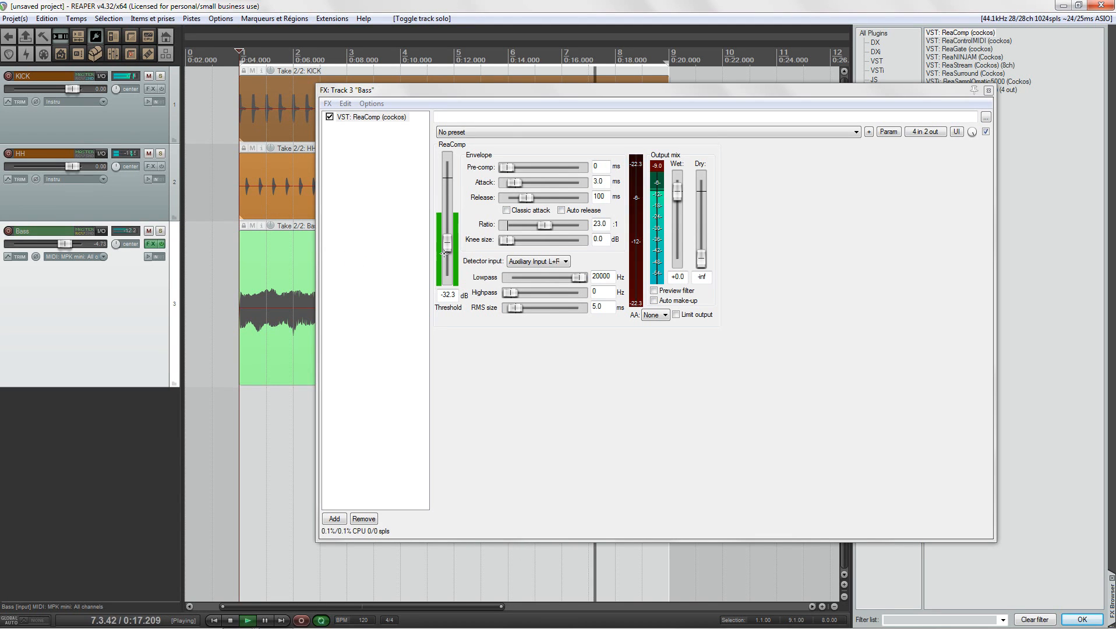
key("space")
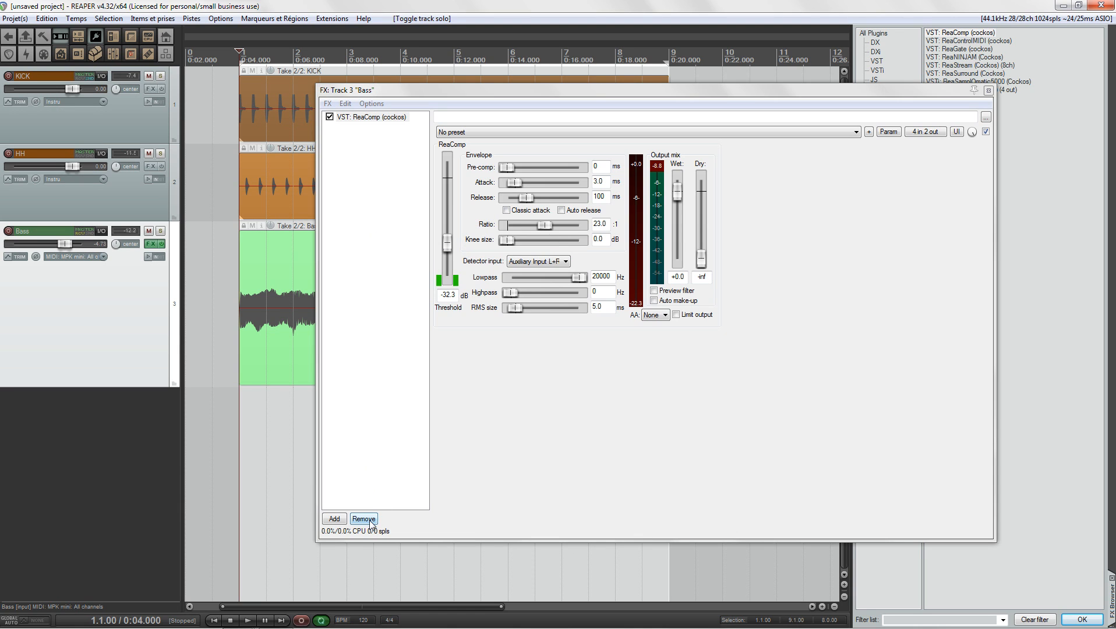
- Replace ReaComp with the Cockos ReaGate plug-in in the Bass track's effects chain
left_click(370, 521)
left_click_drag(906, 93, 887, 140)
left_click_drag(954, 51, 326, 234)
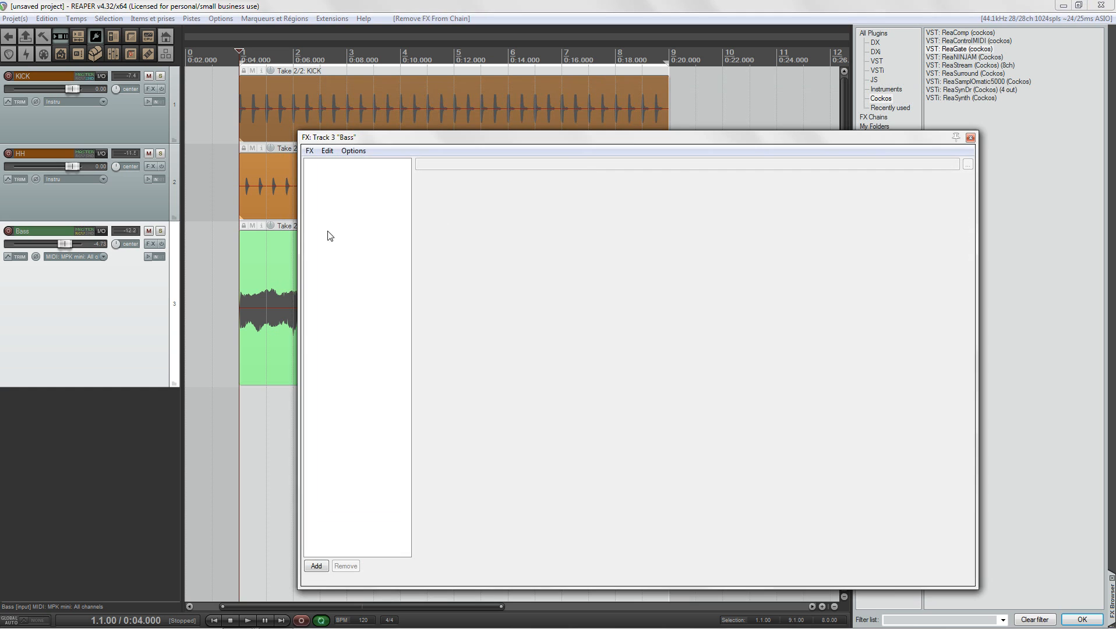
left_click_drag(434, 140, 476, 74)
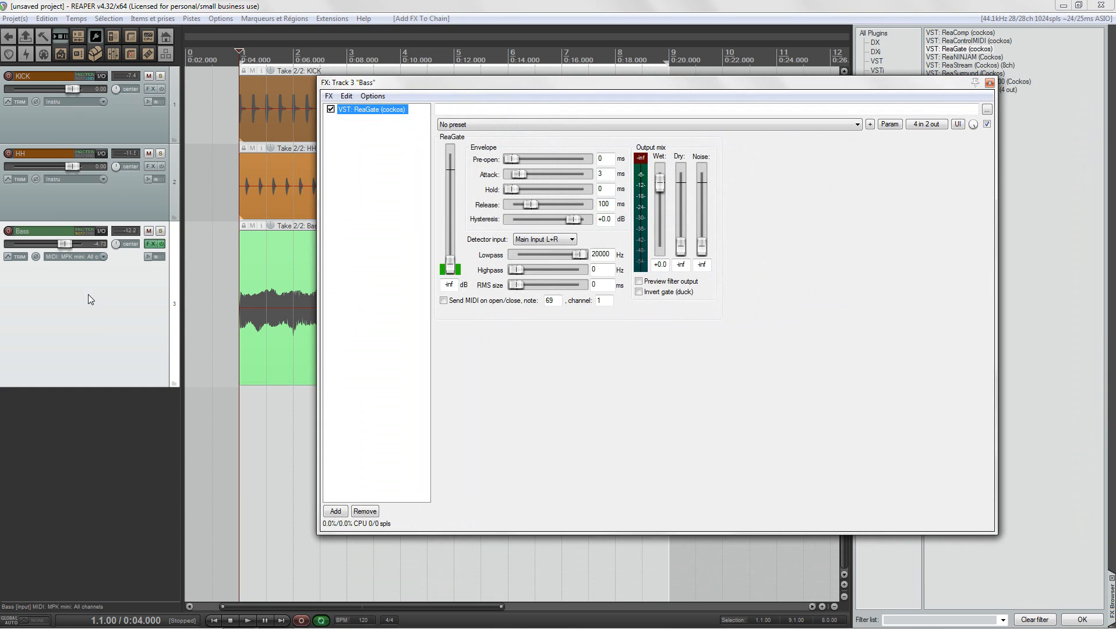
- Set ReaGate's detector input to Auxiliary Input L+R and check the auxiliary channels in its pin connector
left_click(557, 242)
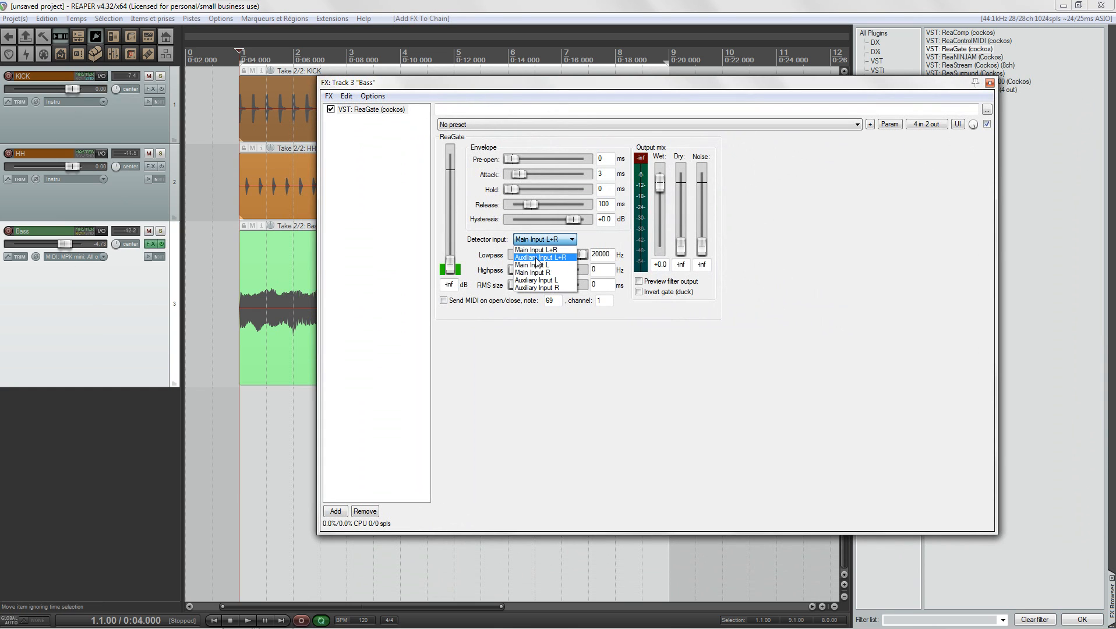
left_click(541, 257)
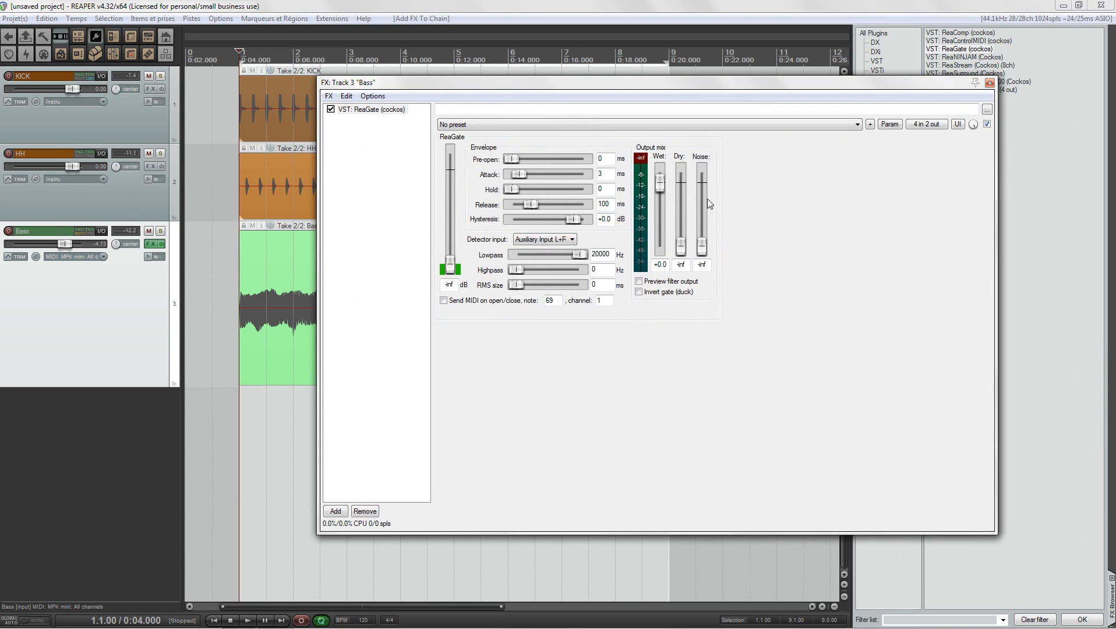
left_click(925, 124)
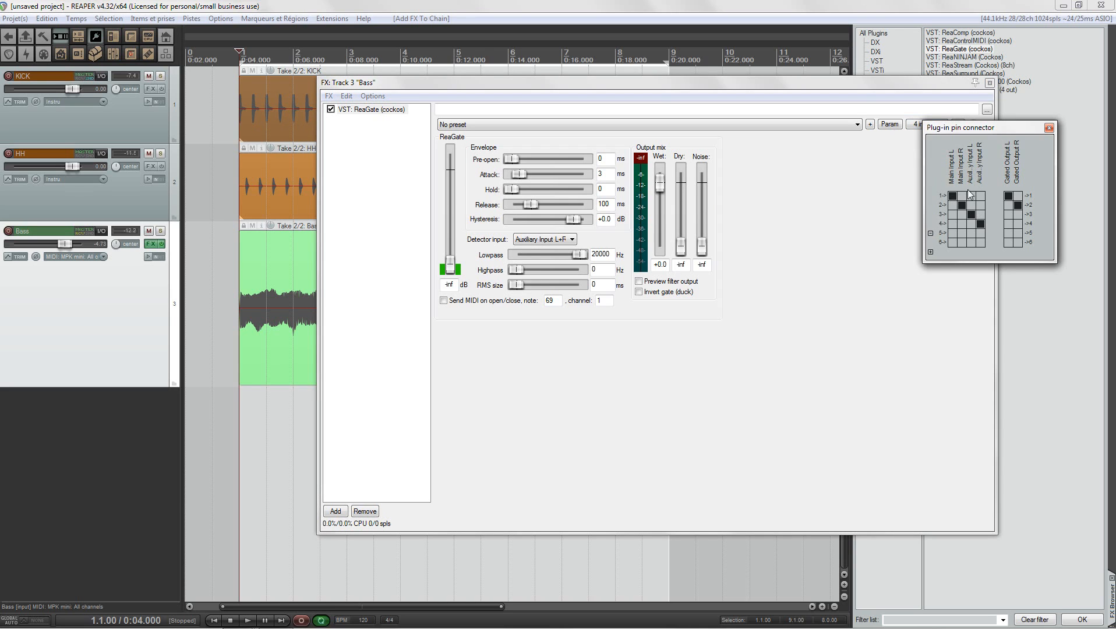
left_click(978, 223)
left_click(970, 214)
left_click(1049, 127)
- Set ReaGate's threshold to -25.2 dB and play the loop to hear the gating
left_click_drag(449, 262, 450, 227)
key("space")
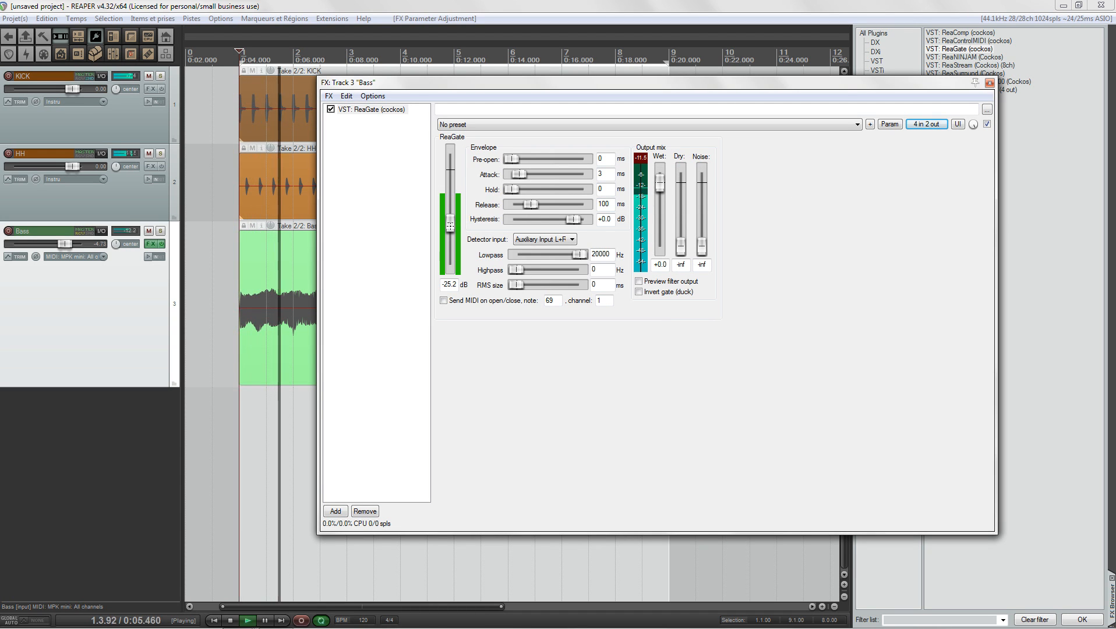
key("space")
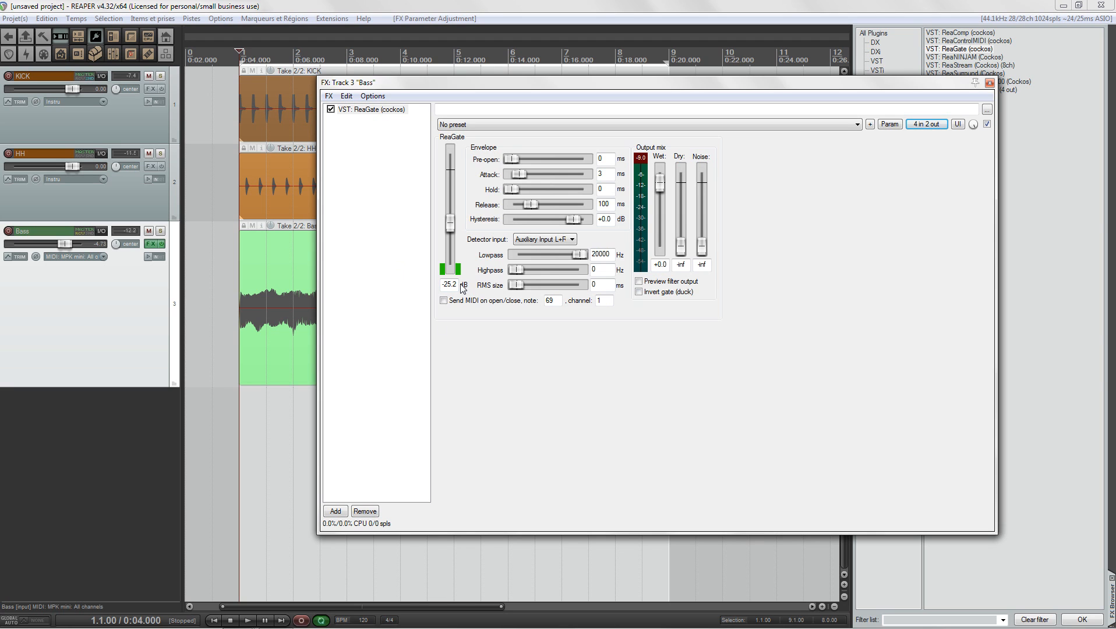
- Replace ReaGate with the Cockos ReaComp plug-in in the Bass track's effects chain
left_click(367, 510)
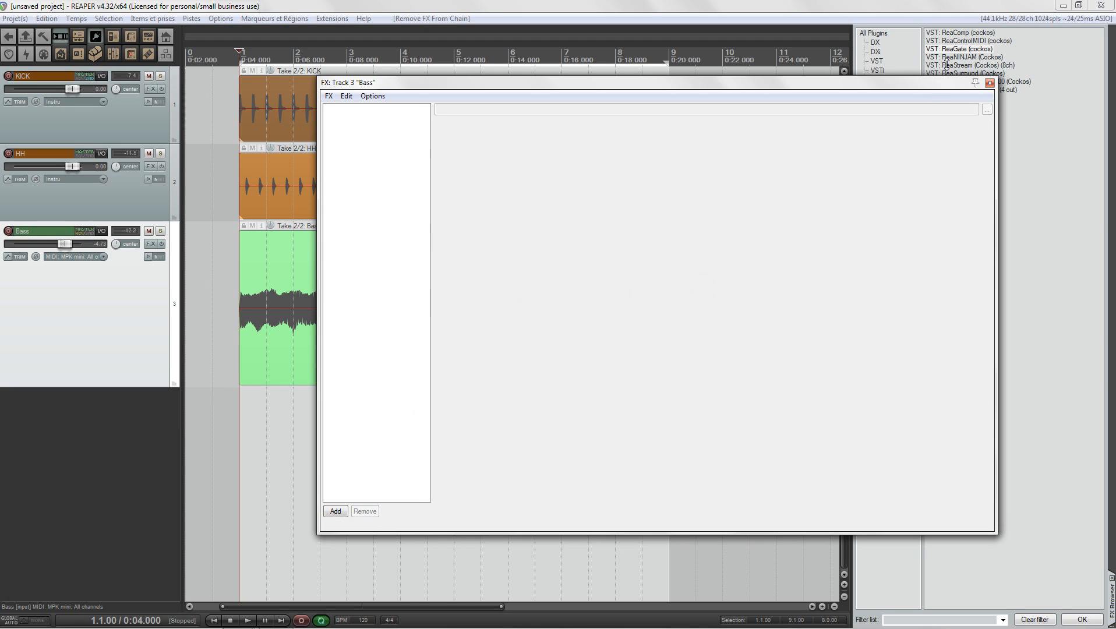
left_click_drag(959, 34, 402, 135)
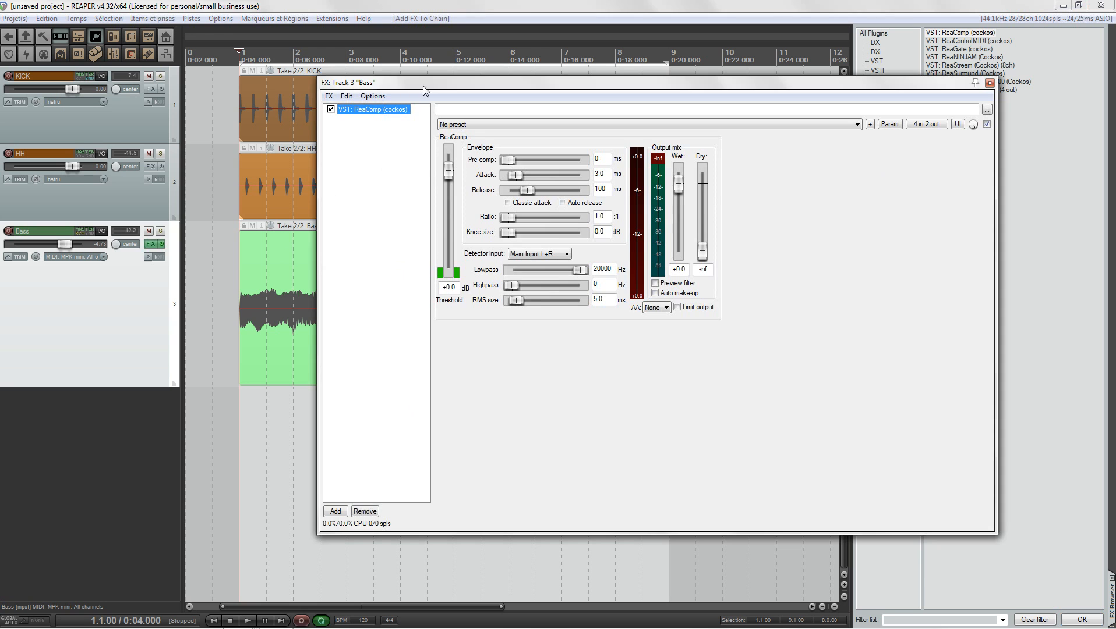
mouse_move(408, 82)
left_mouse_down()
mouse_move(504, 110)
mouse_move(413, 90)
left_mouse_up()
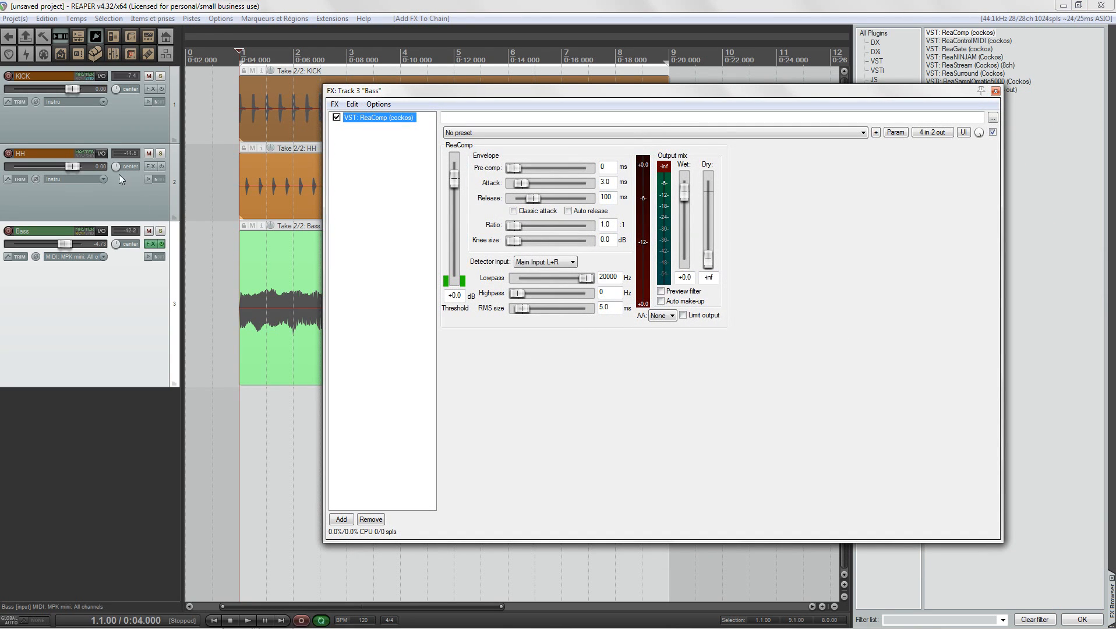
- Delete the KICK track's send to Bass and set the Bass track's channel count to 2
left_click(101, 77)
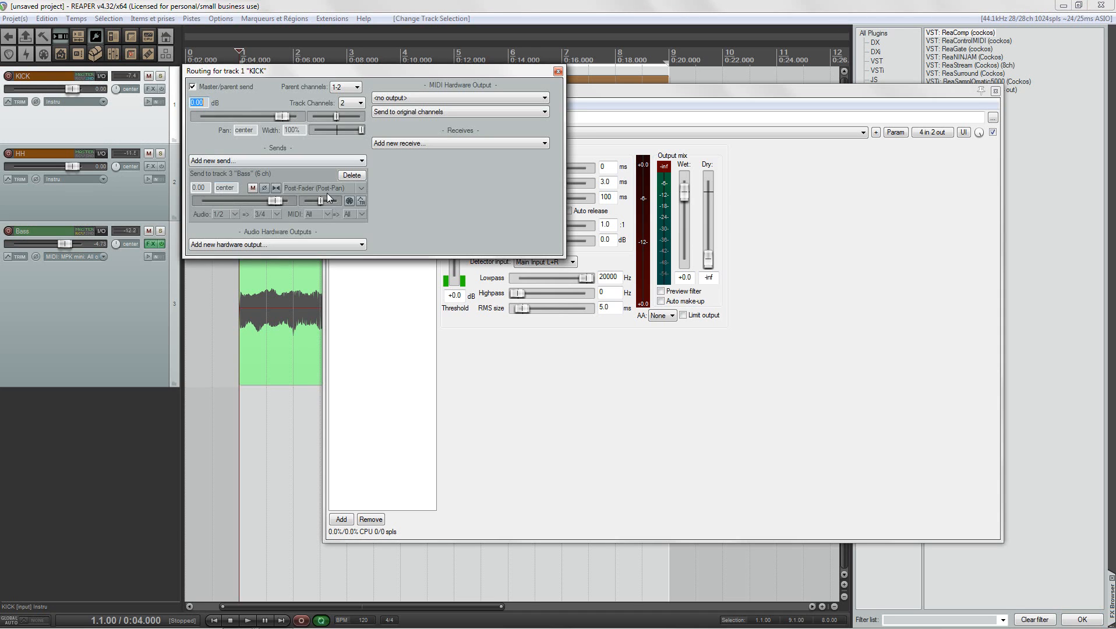
left_click(351, 175)
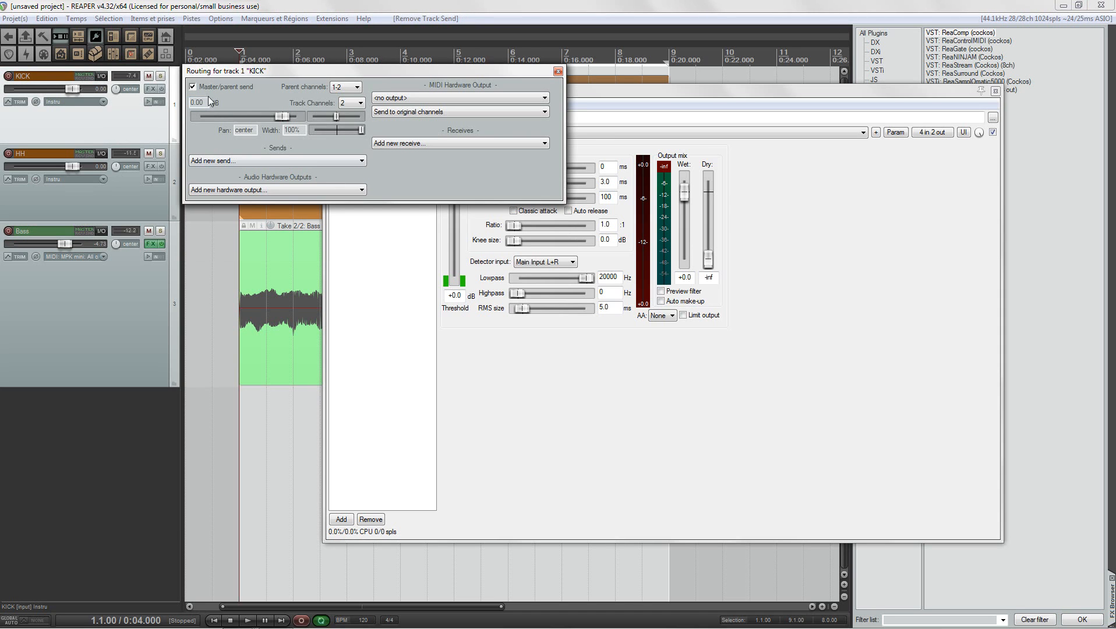
left_click(101, 231)
left_click(352, 258)
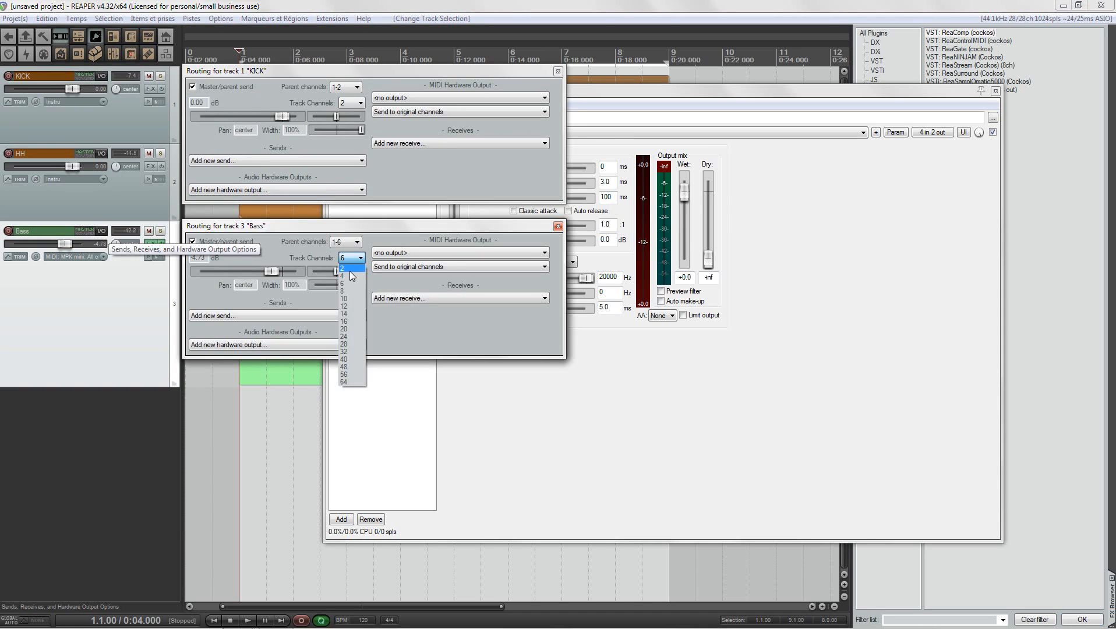
left_click(348, 268)
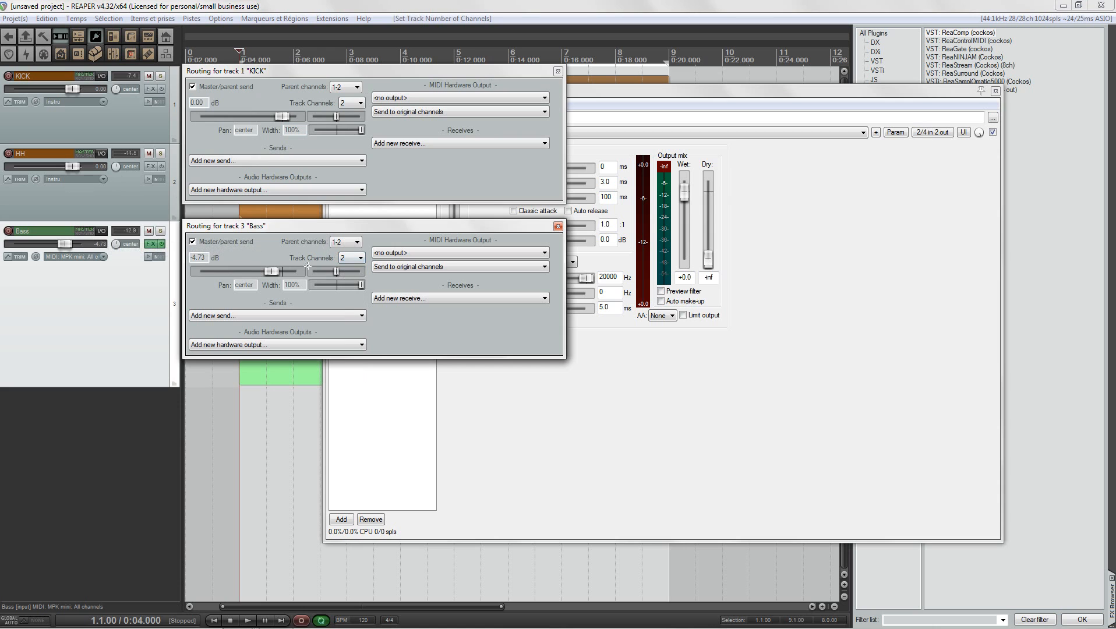
left_click(558, 226)
left_click(558, 71)
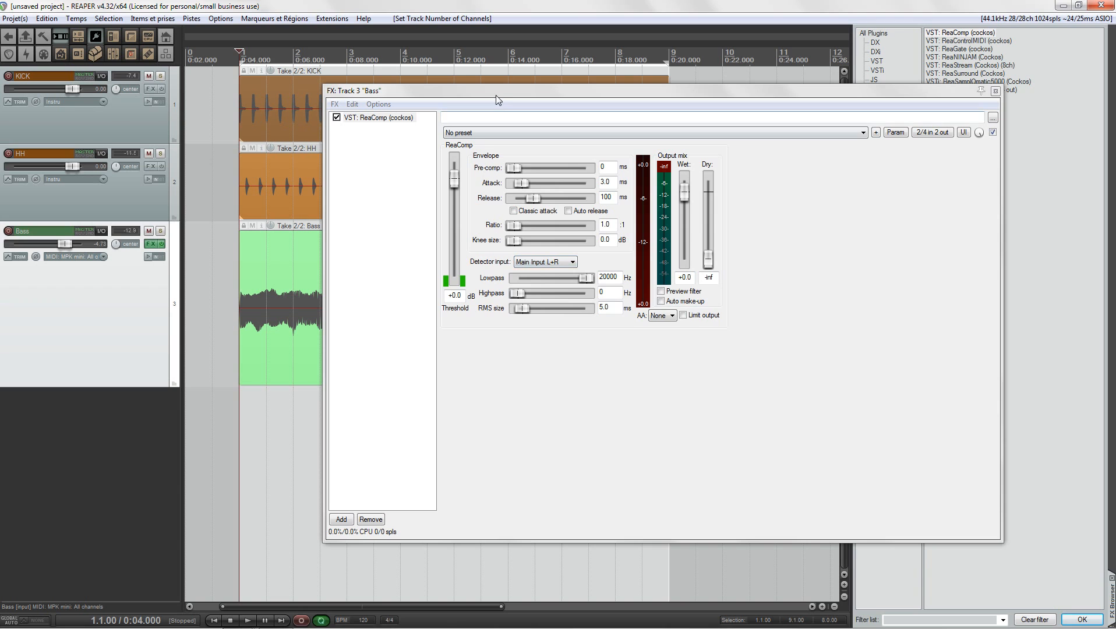
- Remove ReaComp from the Bass track and close its effects chain window
left_click_drag(496, 95, 444, 86)
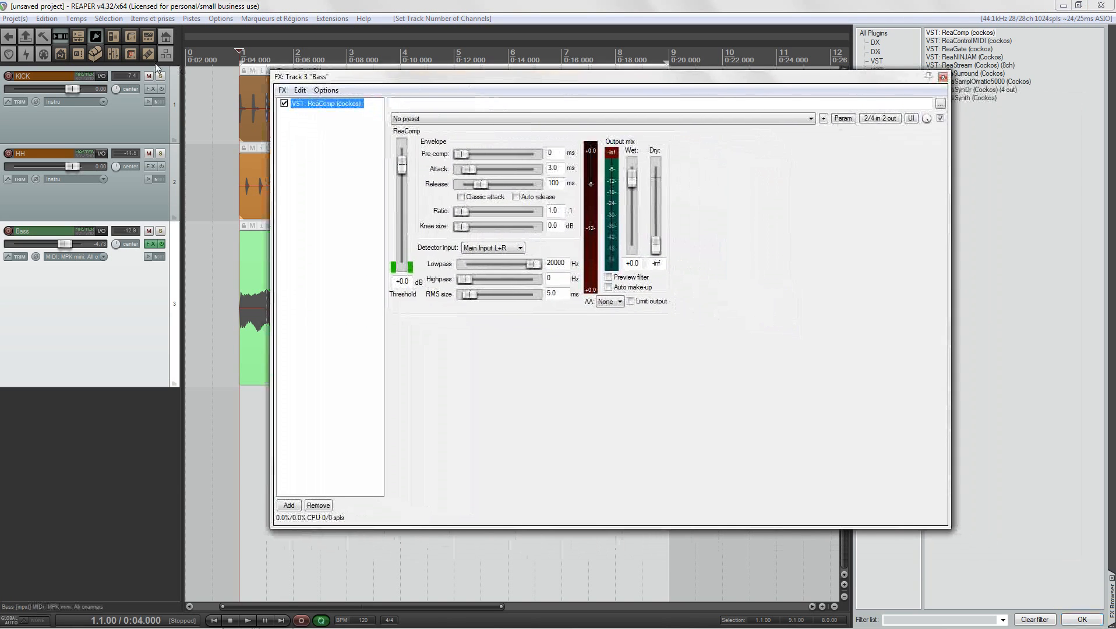
left_click(101, 36)
left_click_drag(353, 79, 431, 69)
left_click(337, 498)
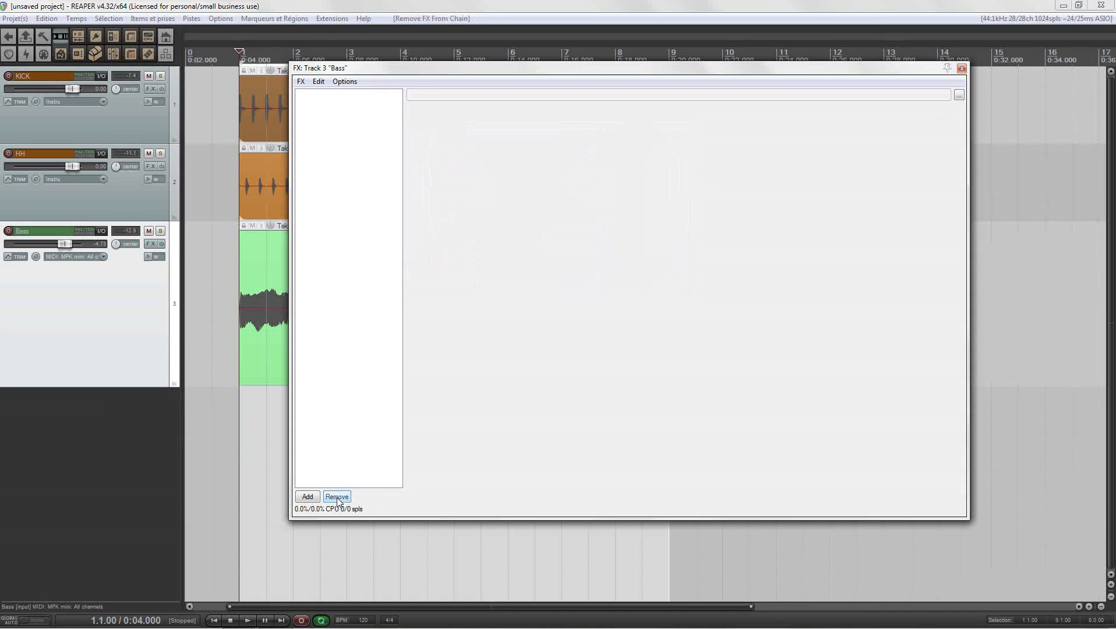
left_click(962, 69)
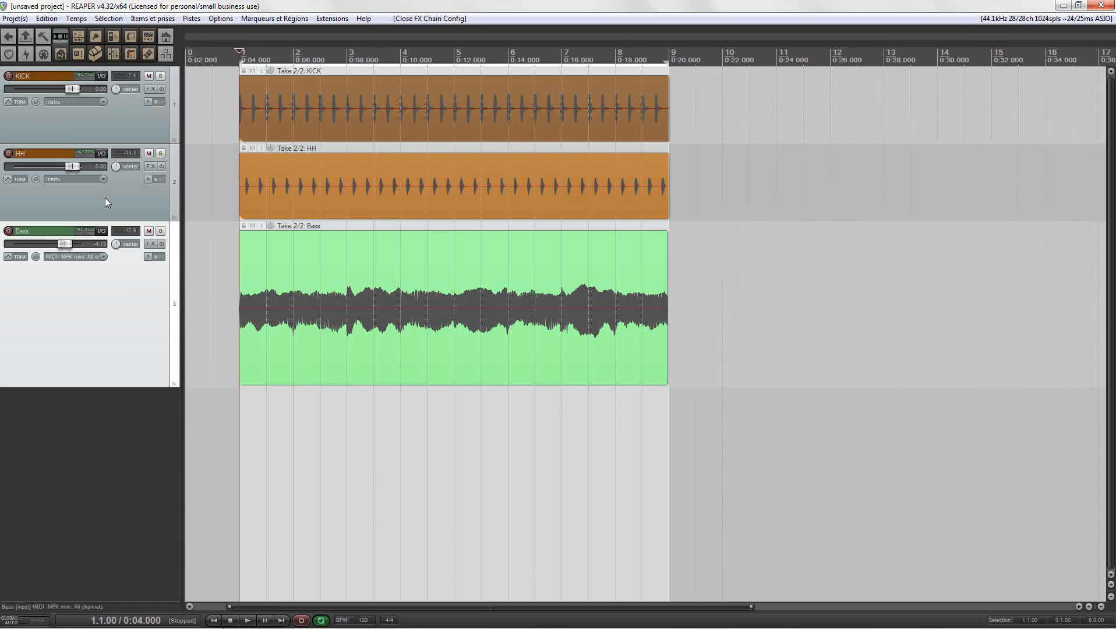
- Reopen the effects browser at the Cockos plug-ins and add ReaComp to the Bass track
left_click(98, 38)
left_click(881, 98)
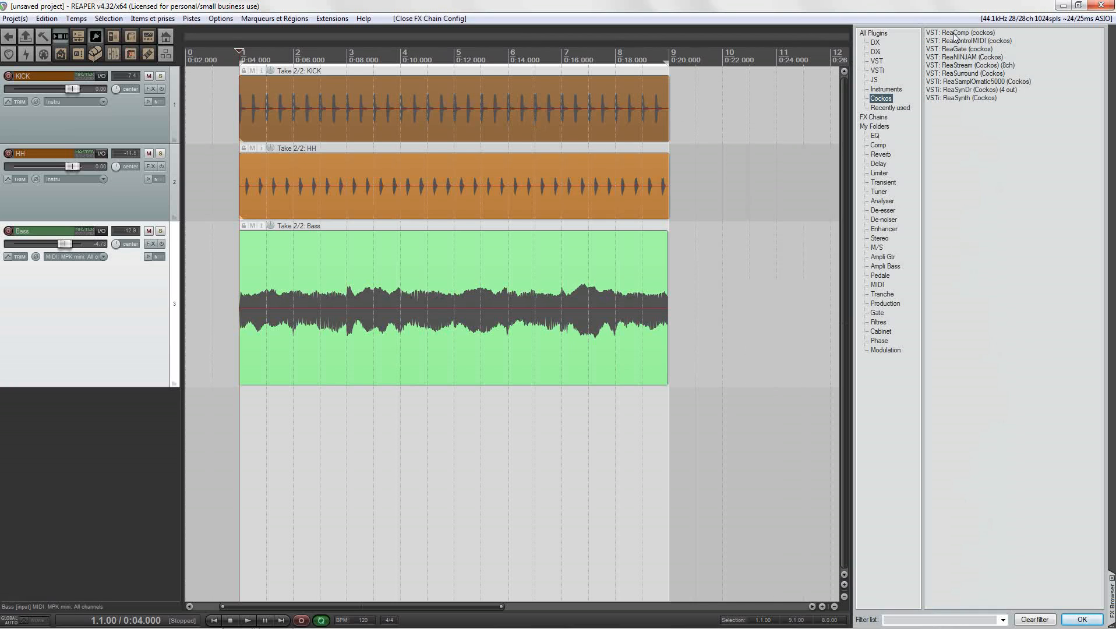
left_click_drag(955, 37, 154, 250)
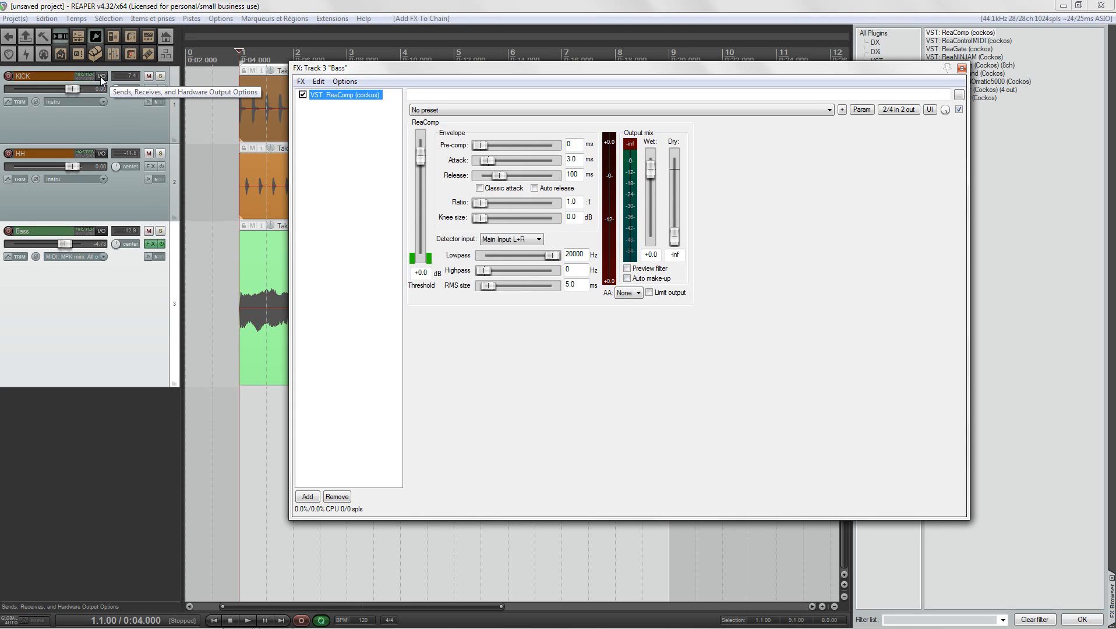
- Route the KICK track directly into ReaComp on Bass through channels 3/4 and set the detector input to Auxiliary Input L+R
left_click_drag(100, 77, 514, 239)
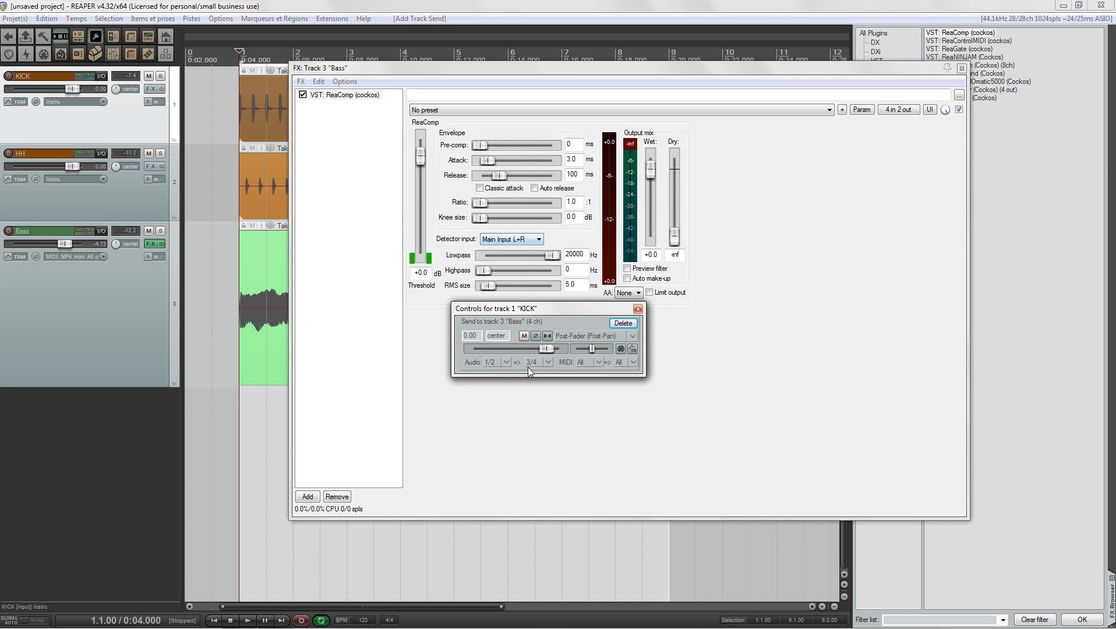
left_click(532, 240)
left_click(524, 256)
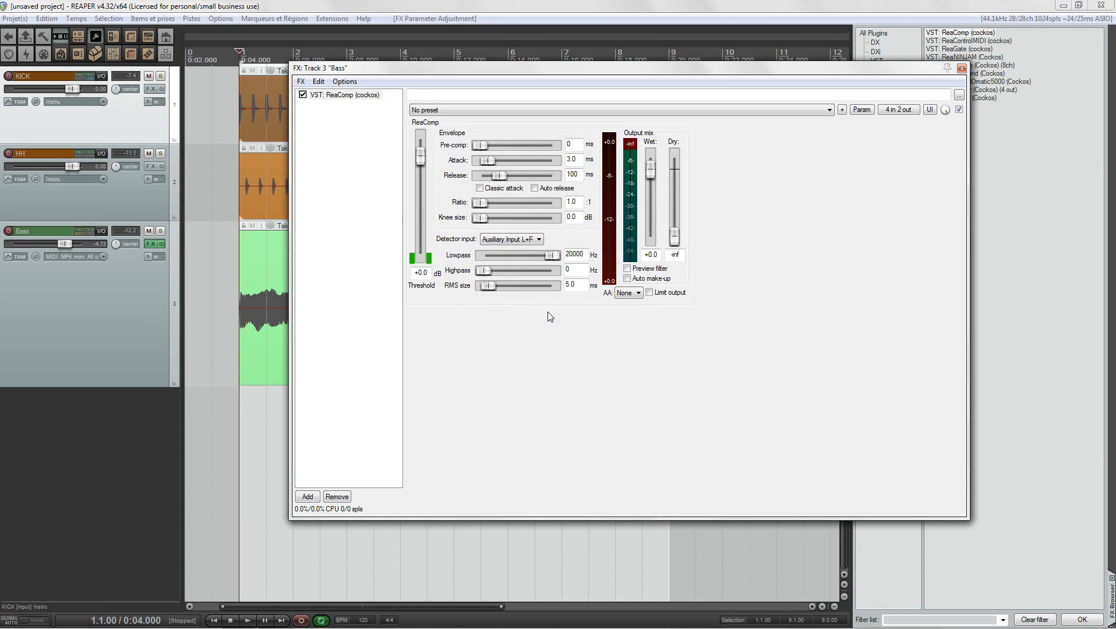
- Set ReaComp's threshold to -33.7 dB and ratio to 27.1:1, playing the loop to hear the sidechain compression
left_click_drag(420, 156, 422, 228)
key("space")
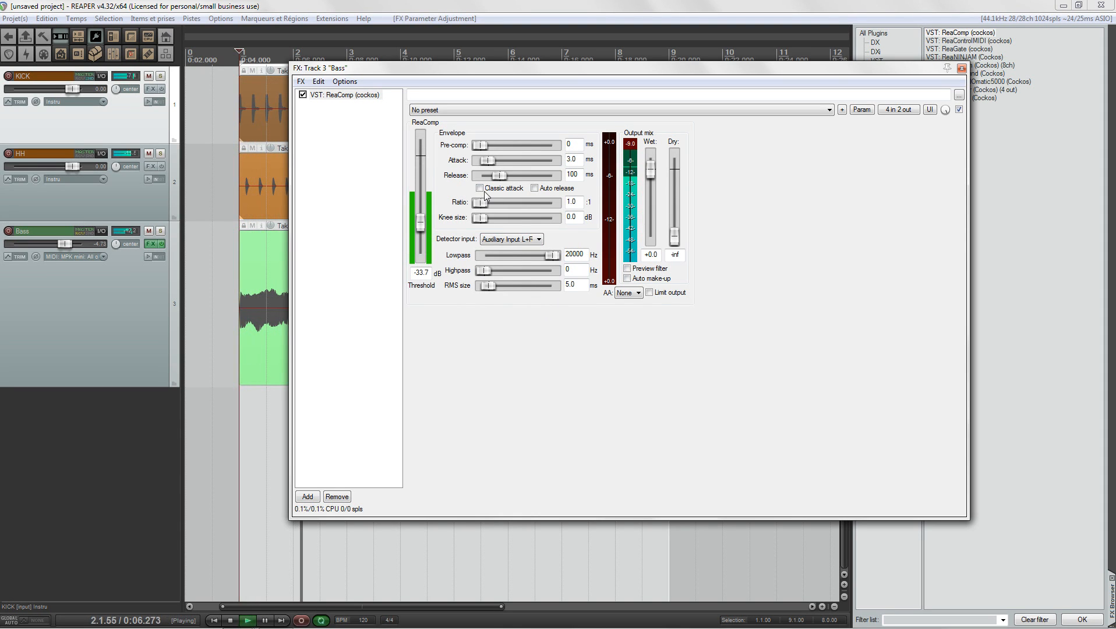
left_click_drag(481, 204, 522, 205)
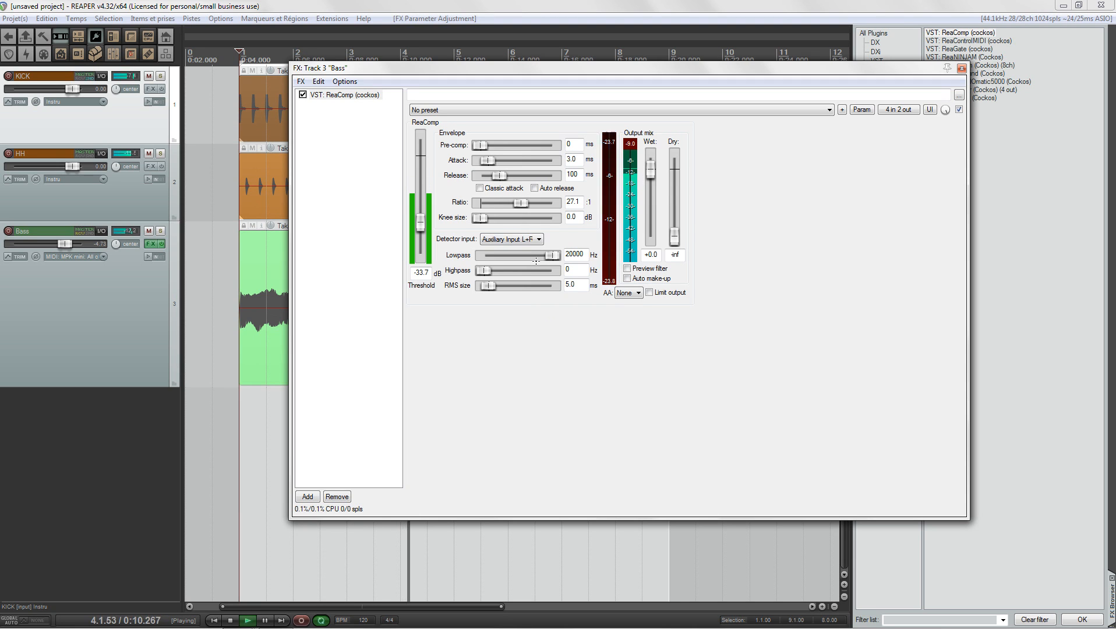
key("space")
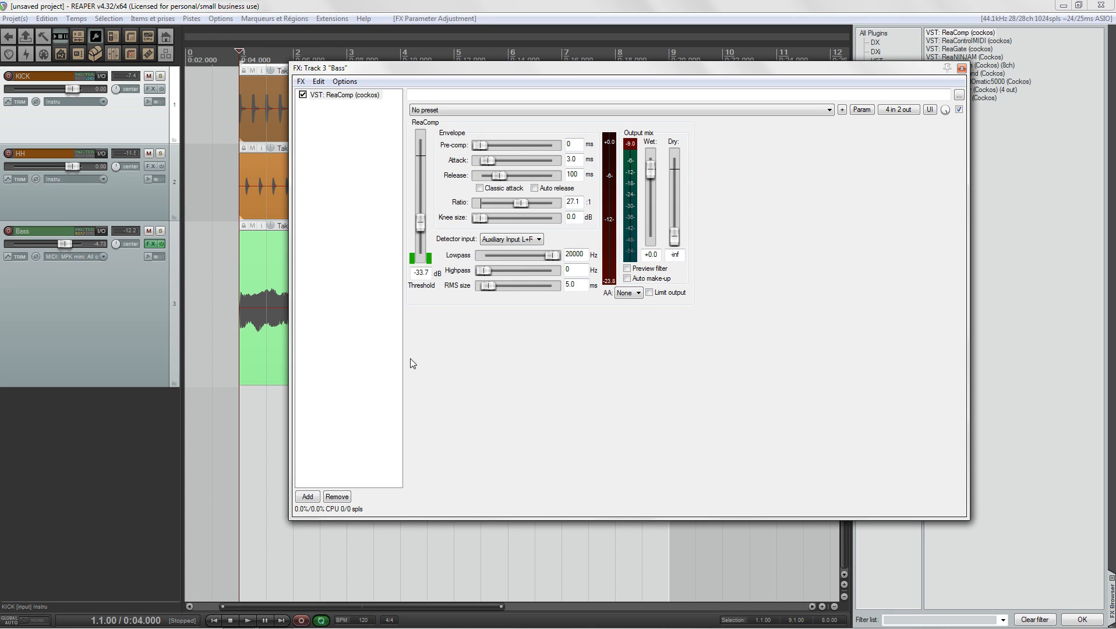
- Move the Bass effects chain window out of the way and hide the effects browser
left_click_drag(522, 70, 469, 41)
left_click(97, 36)
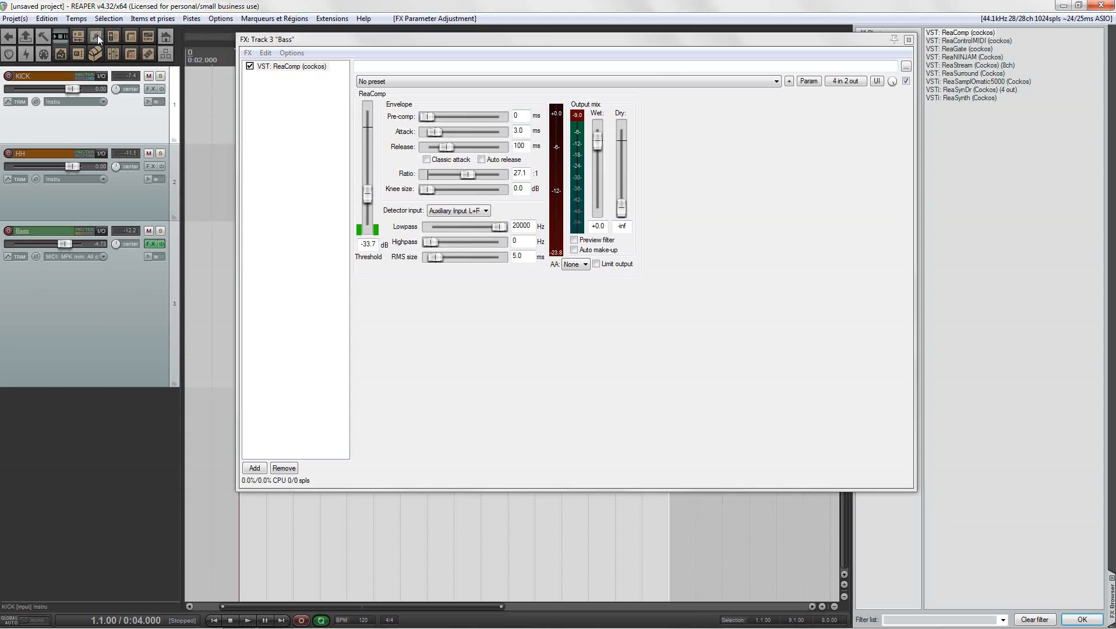
- Check the detector input choices of ReaComp on Bass, keep Auxiliary Input L+R, and move the effects window off the tracks
mouse_move(472, 40)
left_mouse_down()
mouse_move(504, 64)
mouse_move(484, 55)
left_mouse_up()
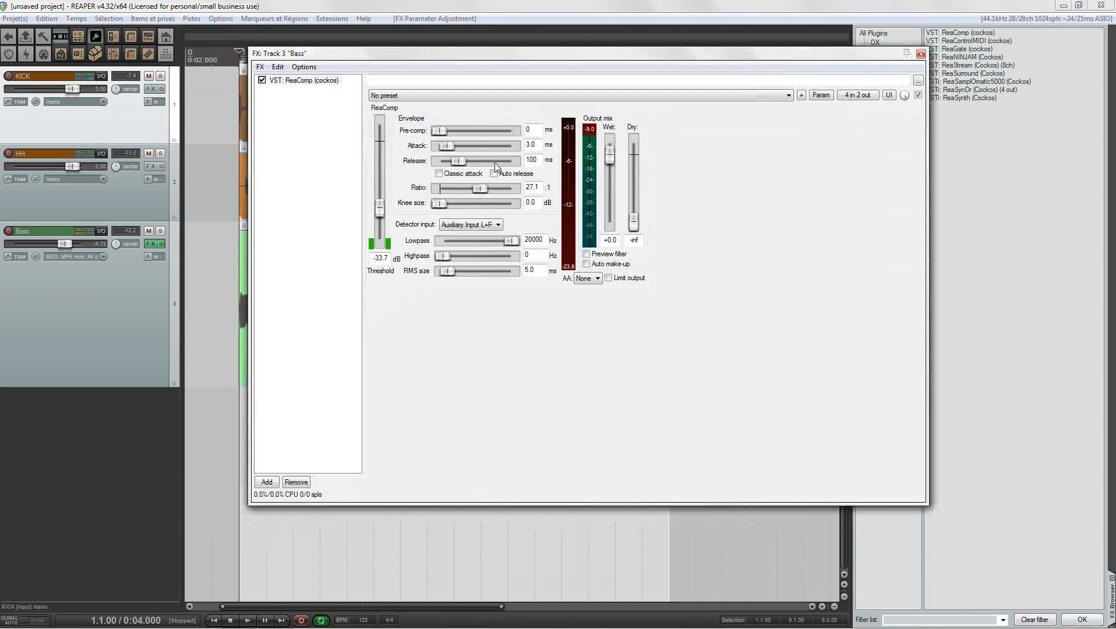
left_click(498, 225)
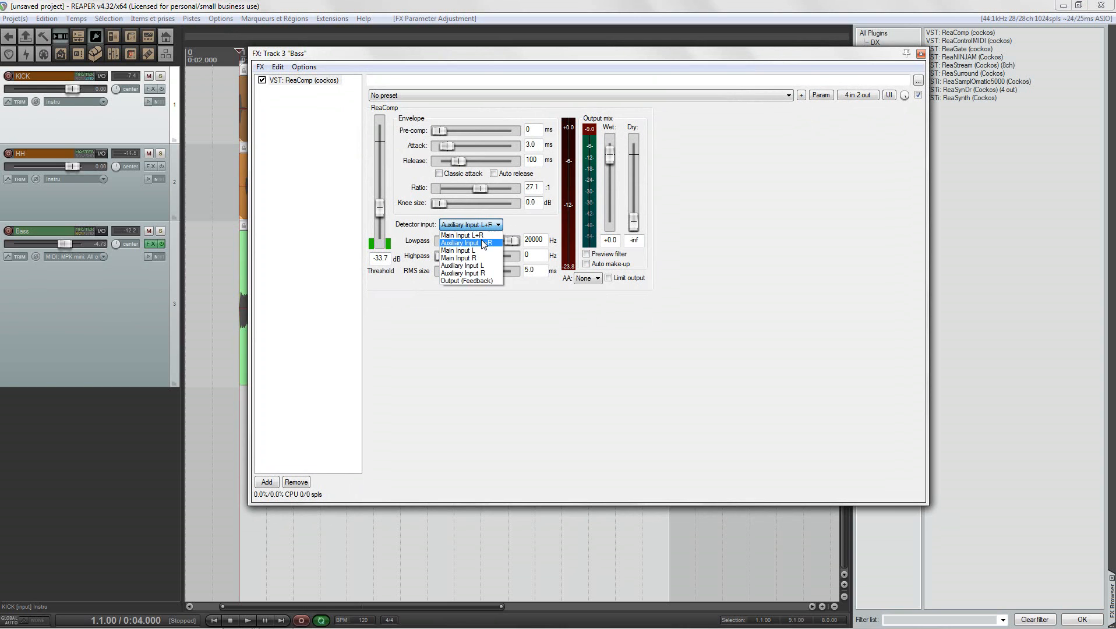
left_click(481, 240)
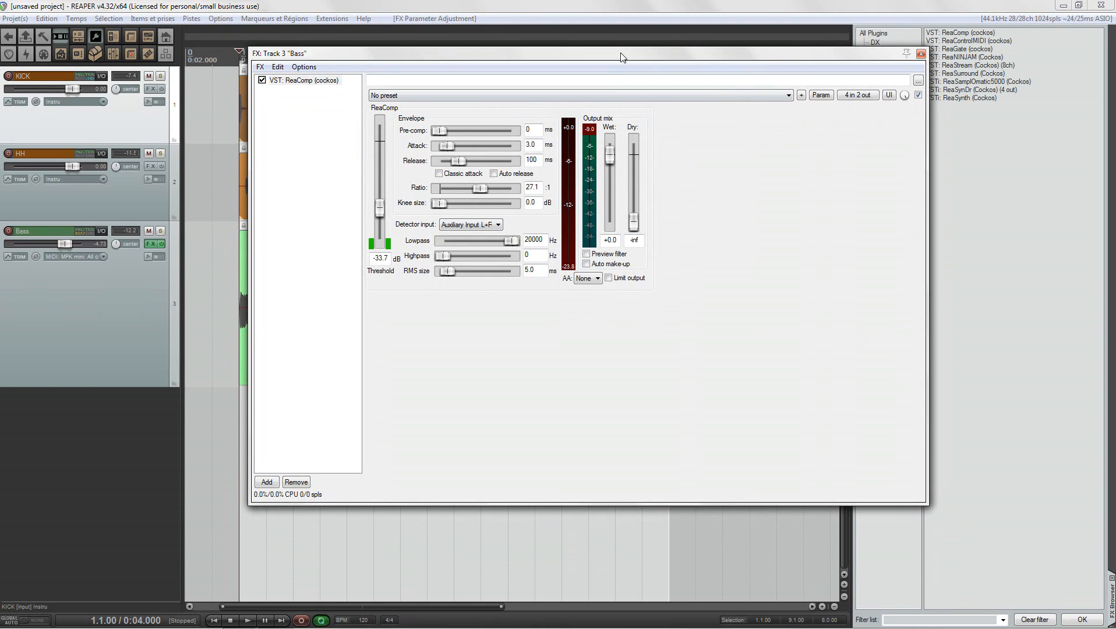
left_click_drag(624, 53, 724, 78)
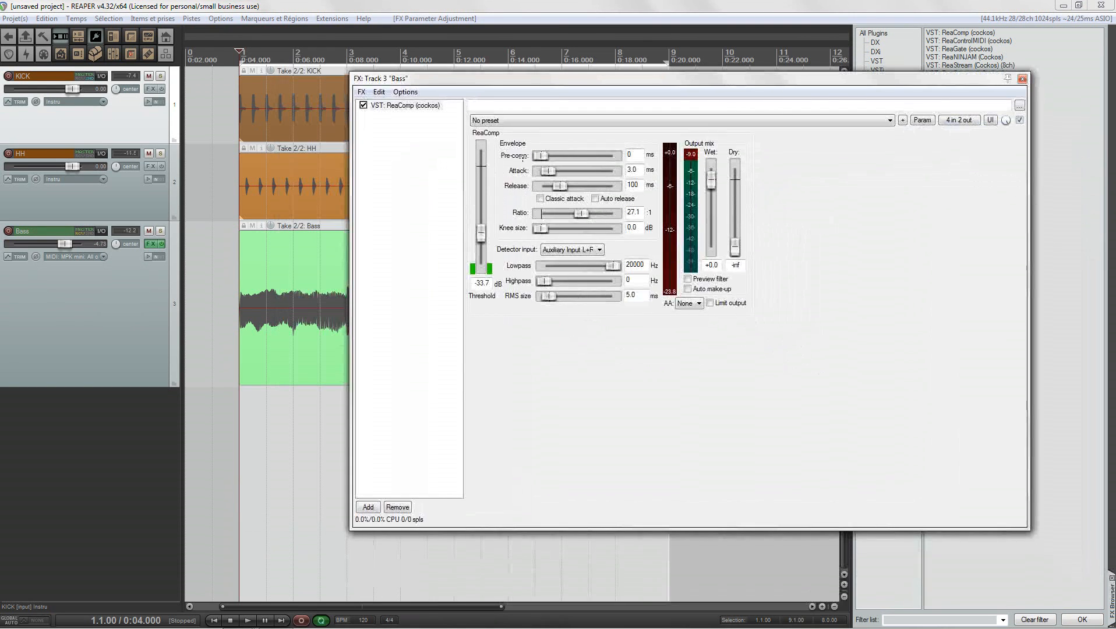
left_click_drag(514, 83, 594, 122)
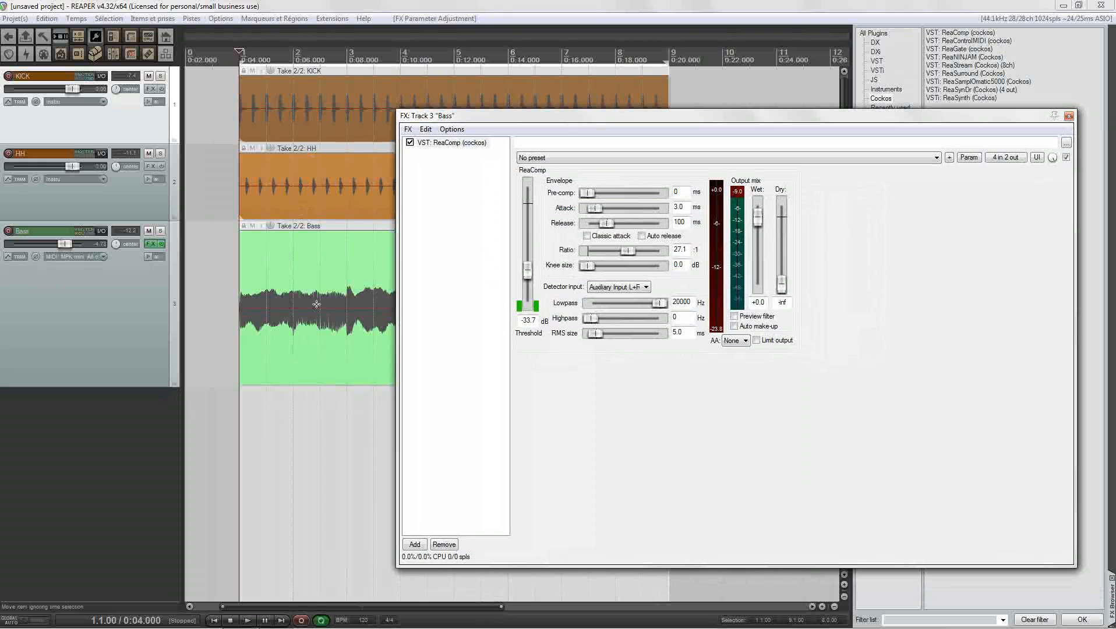
- Add a second ReaComp to the Bass effects chain and set its detector input to Auxiliary Input L+R
left_click_drag(572, 124, 351, 101)
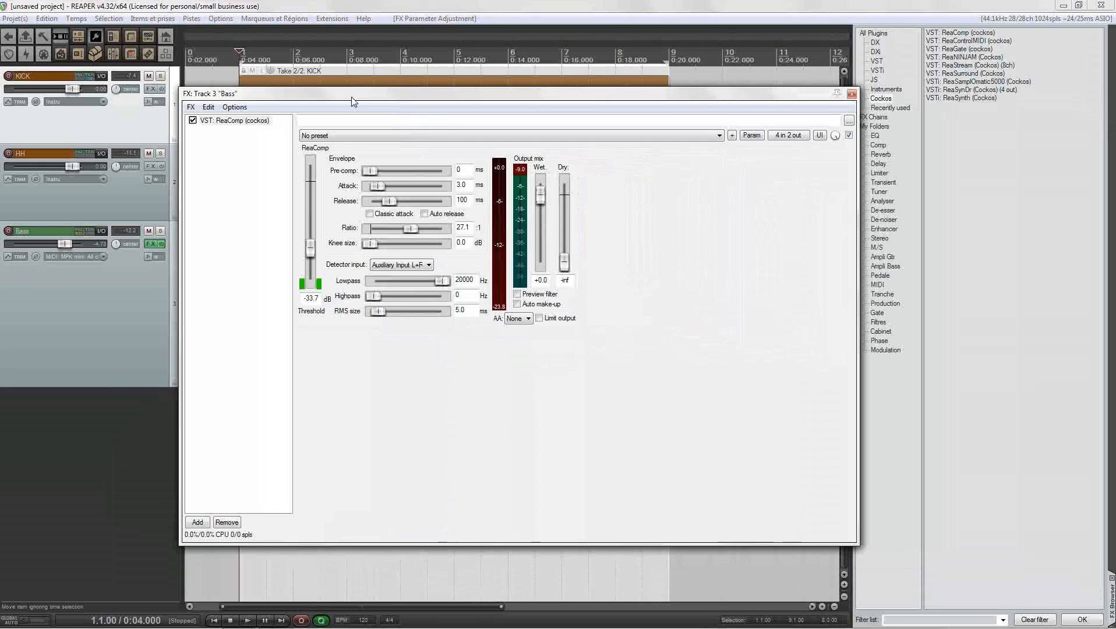
left_click_drag(226, 175, 224, 175)
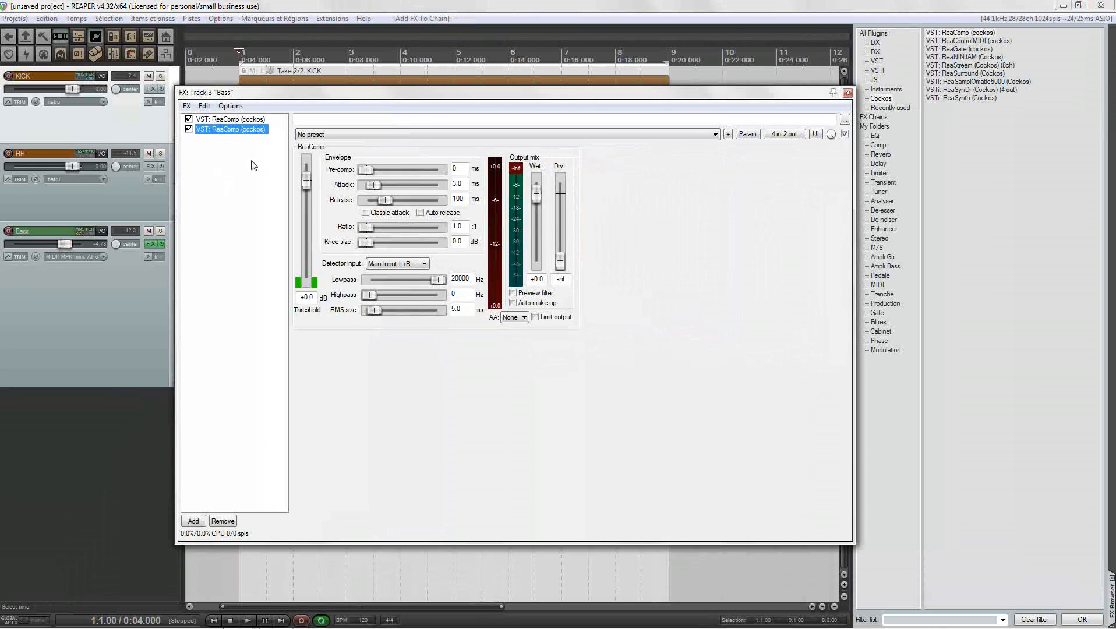
left_click_drag(339, 93, 539, 103)
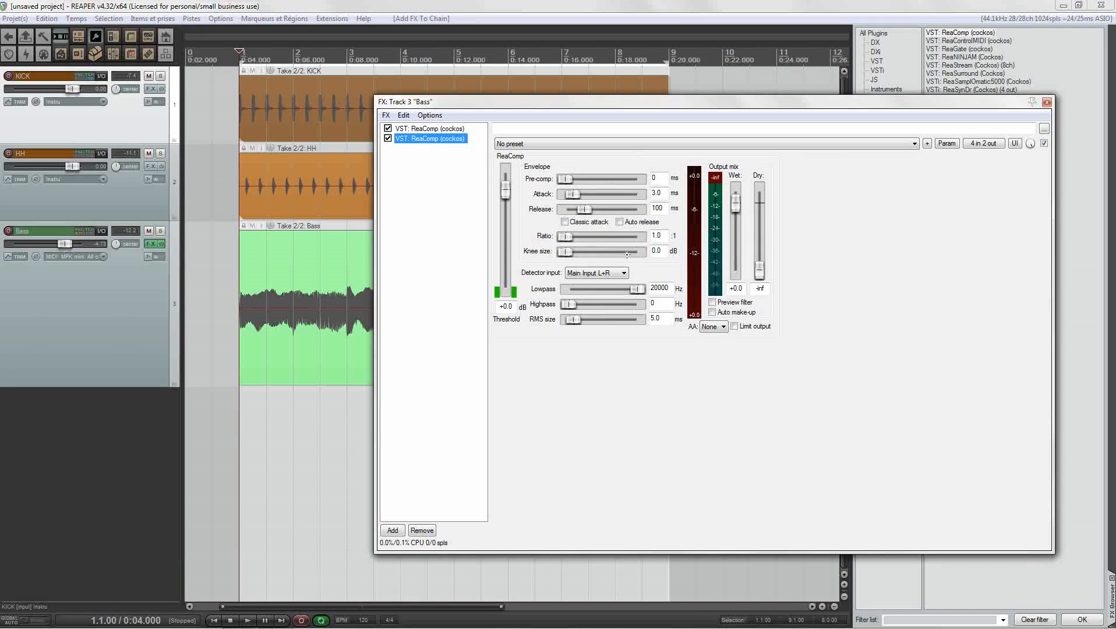
left_click(626, 273)
left_click(602, 291)
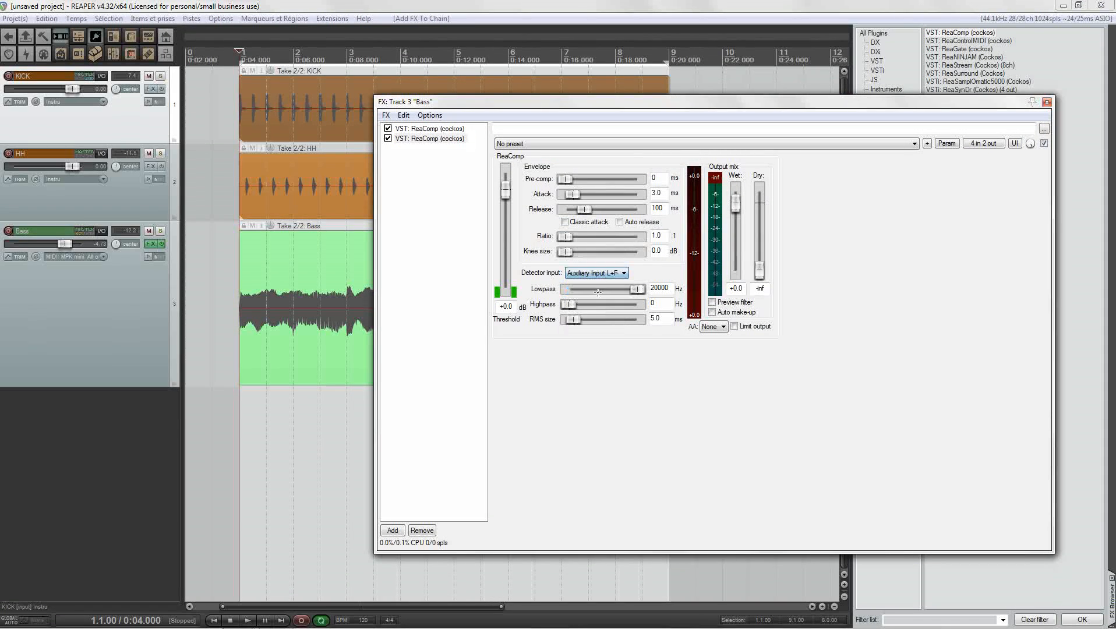
- Expand the second ReaComp's pin routing to six channels and feed its auxiliary inputs from channels 5 and 6 instead of 3 and 4
left_click(983, 143)
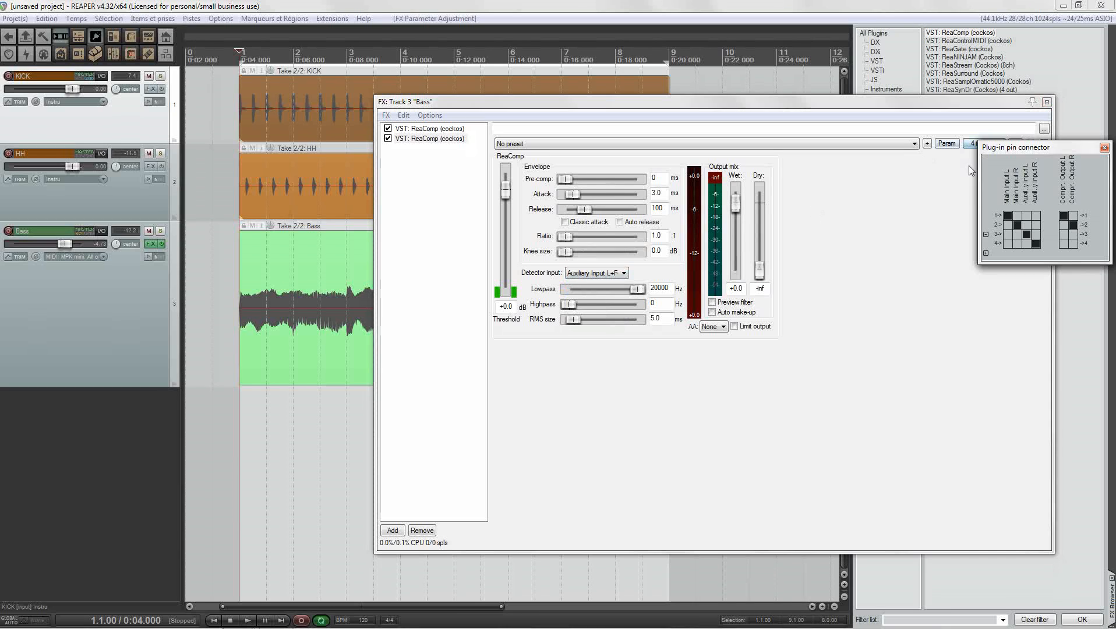
left_click(985, 254)
left_click(1026, 253)
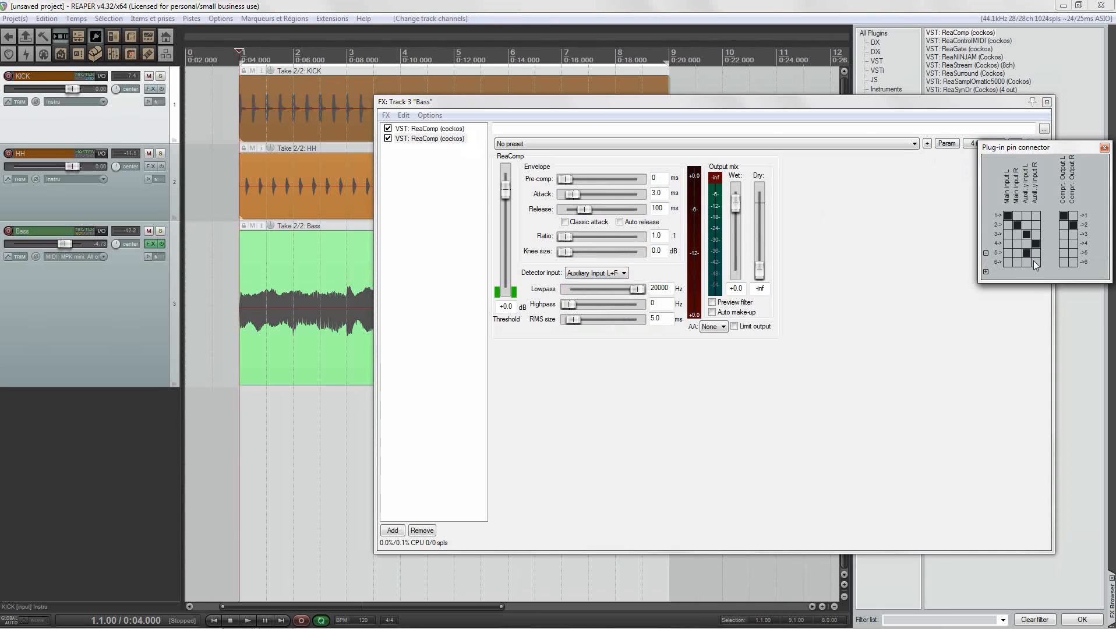
left_click(1035, 262)
left_click(1026, 235)
left_click(1036, 243)
left_click(1104, 148)
left_click(1047, 101)
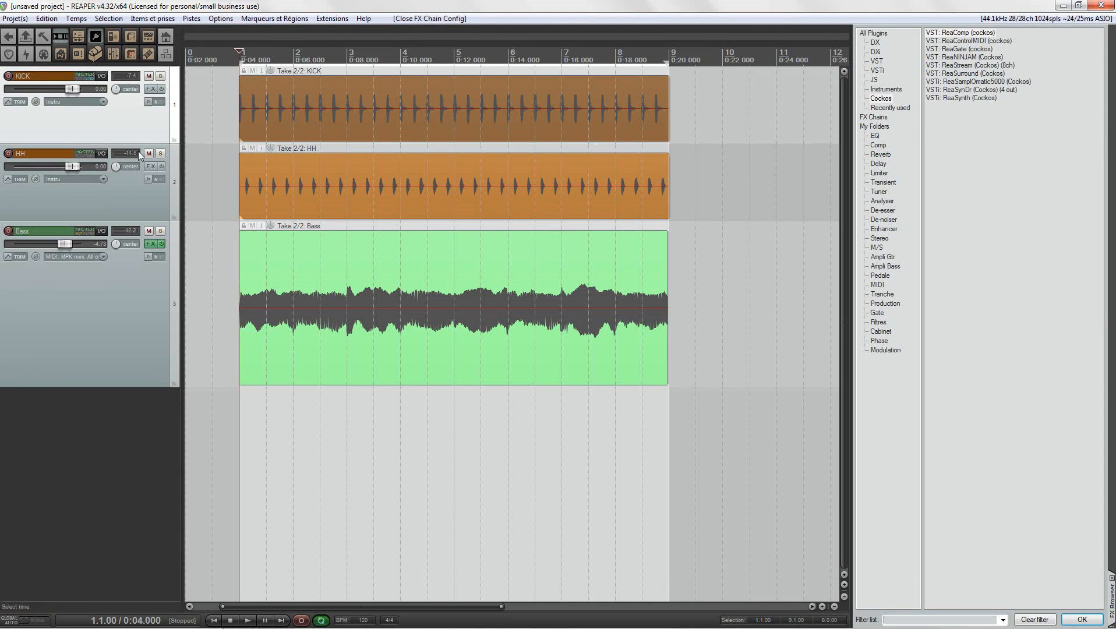
- Send the HH track to the Bass track on destination channels 5/6
left_click_drag(100, 153, 101, 236)
left_click_drag(182, 234, 355, 172)
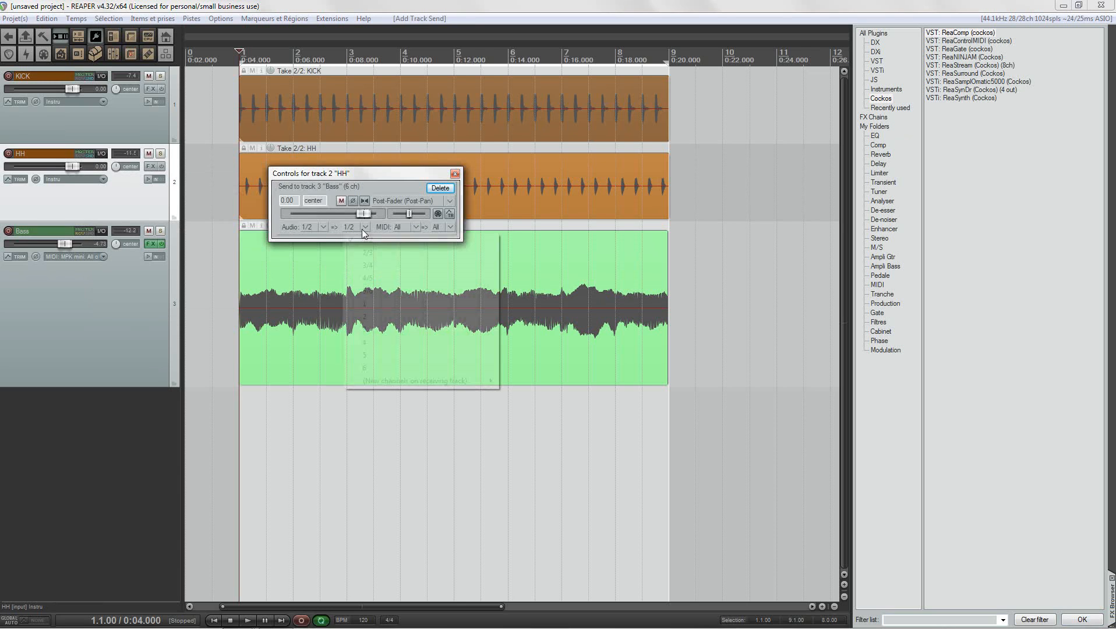
left_click(362, 227)
left_click(367, 291)
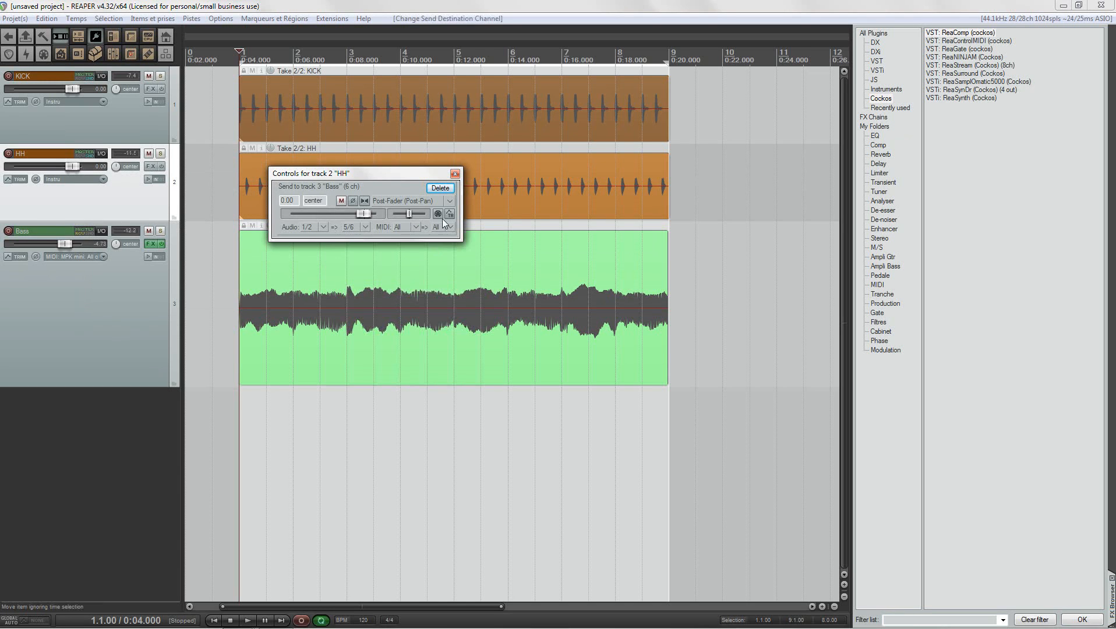
left_click(455, 173)
- Set the second ReaComp's threshold to -39.9 dB, ratio to 8.2:1 and release to 2 ms, auditioning it with playback
left_click(150, 244)
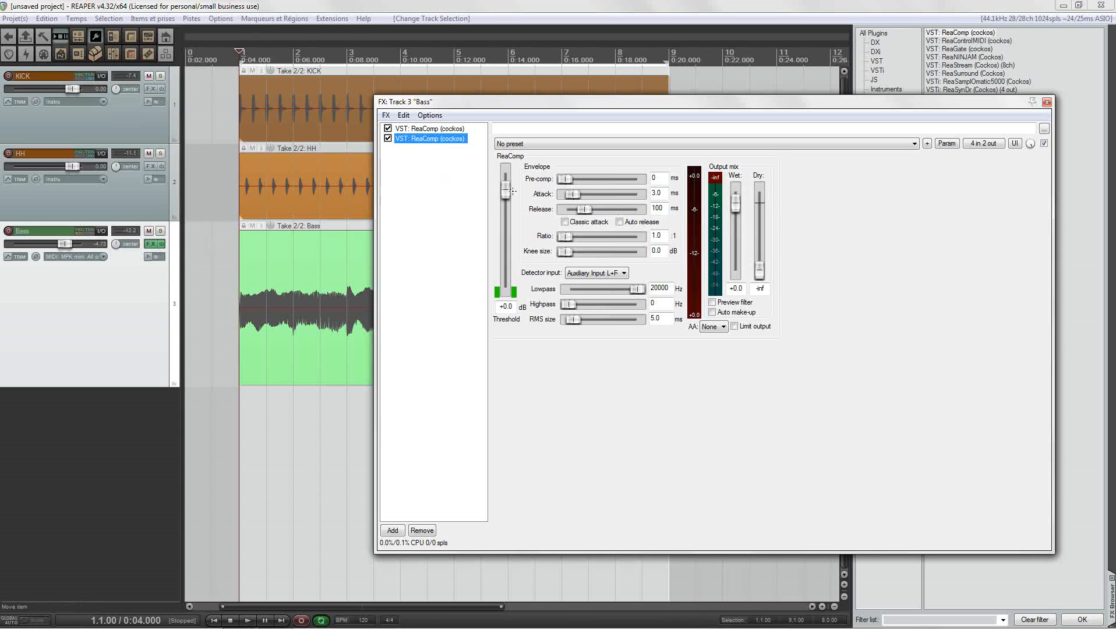
left_click_drag(506, 194, 506, 240)
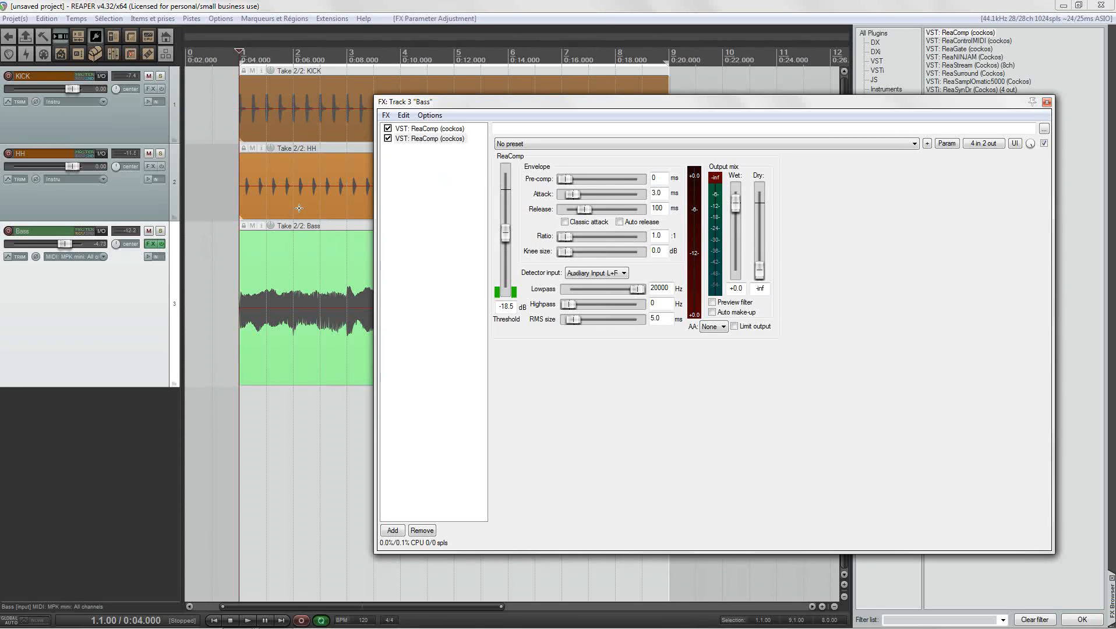
left_click(430, 129)
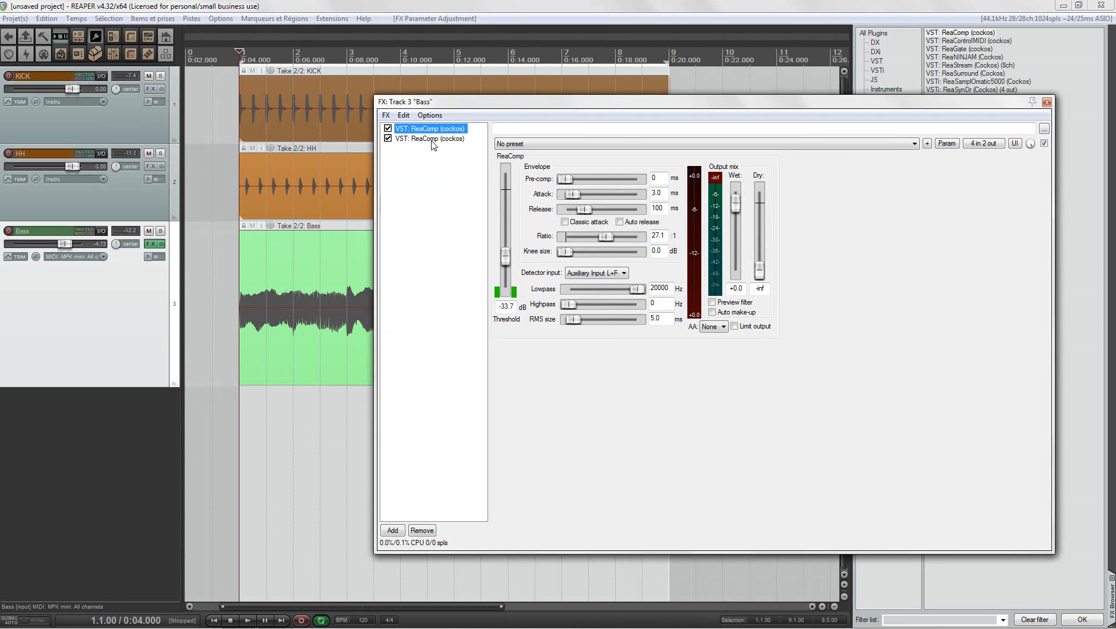
left_click(432, 139)
key("space")
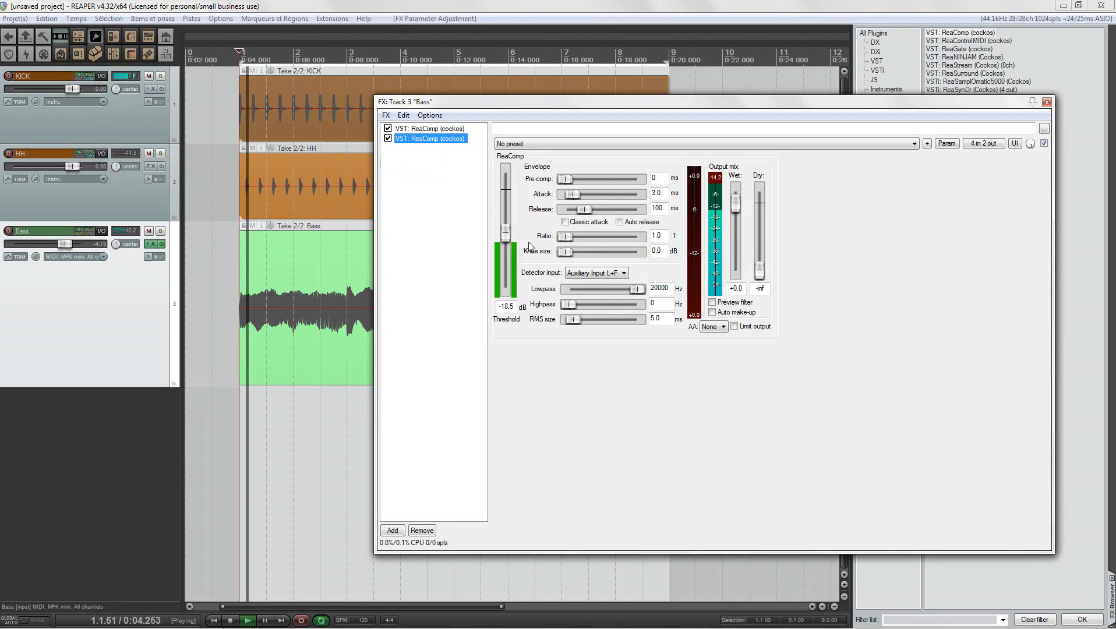
left_click_drag(585, 237, 590, 237)
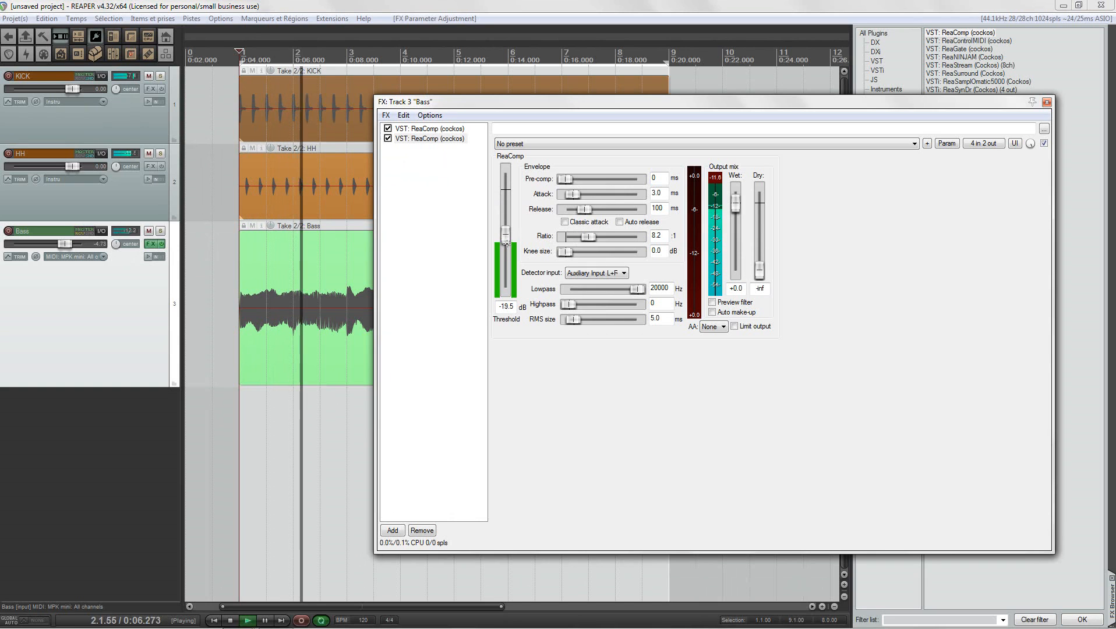
left_click_drag(506, 233, 506, 263)
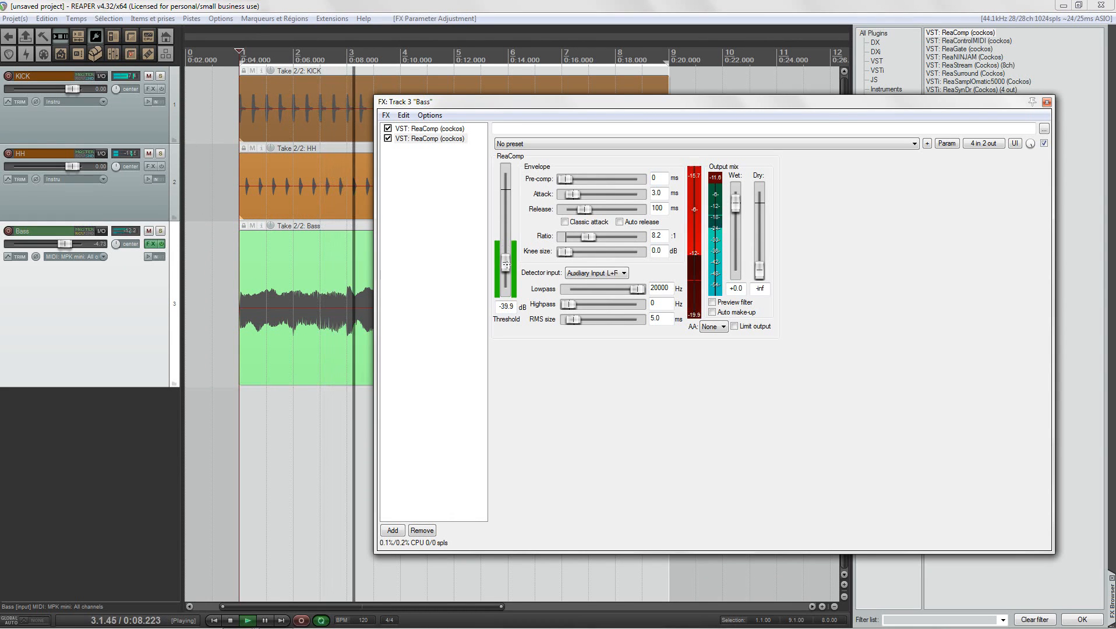
left_click_drag(590, 210, 577, 209)
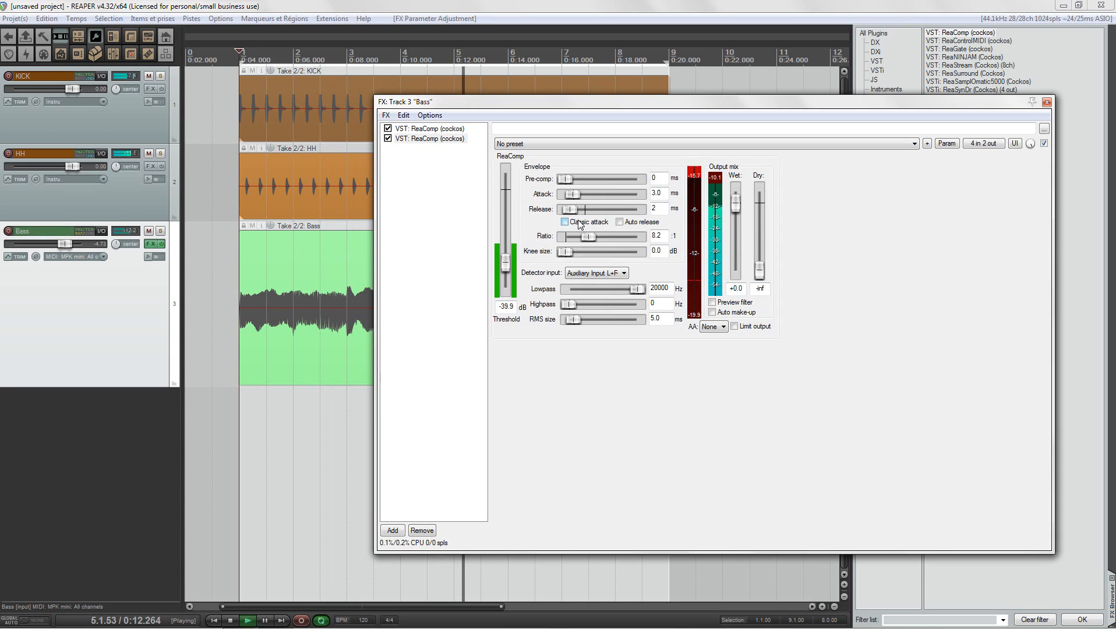
key("space")
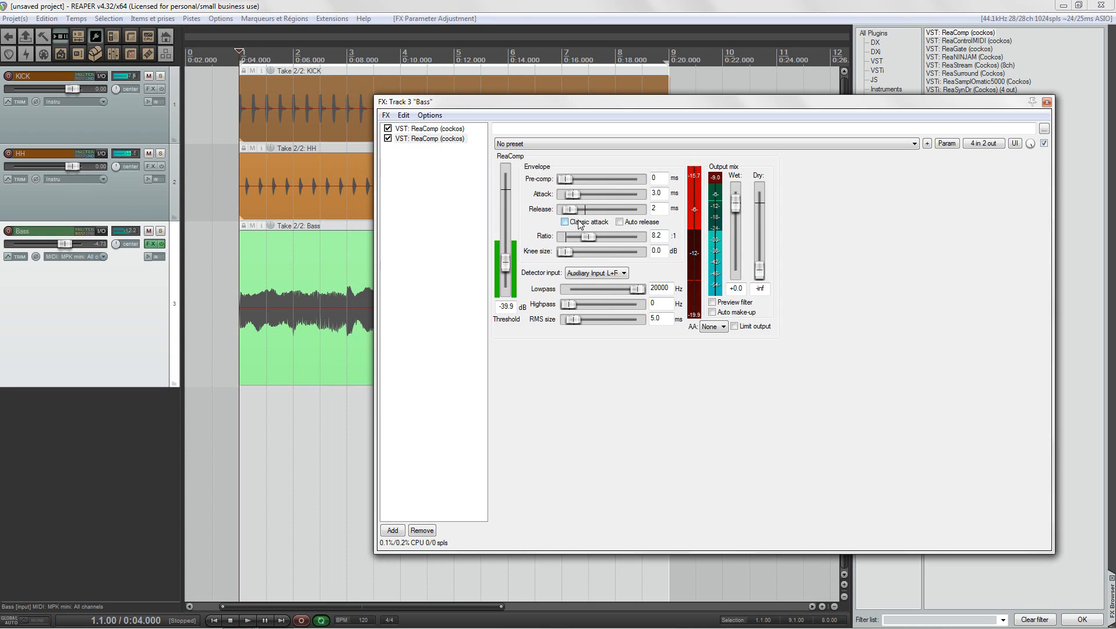
- Remove both ReaComp instances from the Bass effects chain
left_click_drag(507, 365, 373, 350)
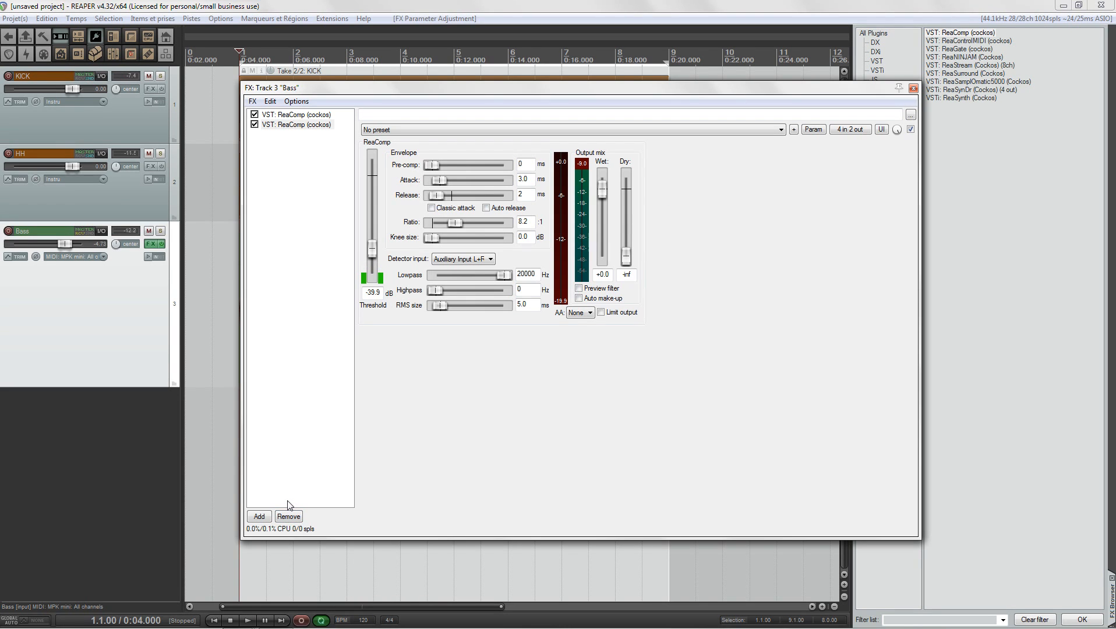
left_click(289, 516)
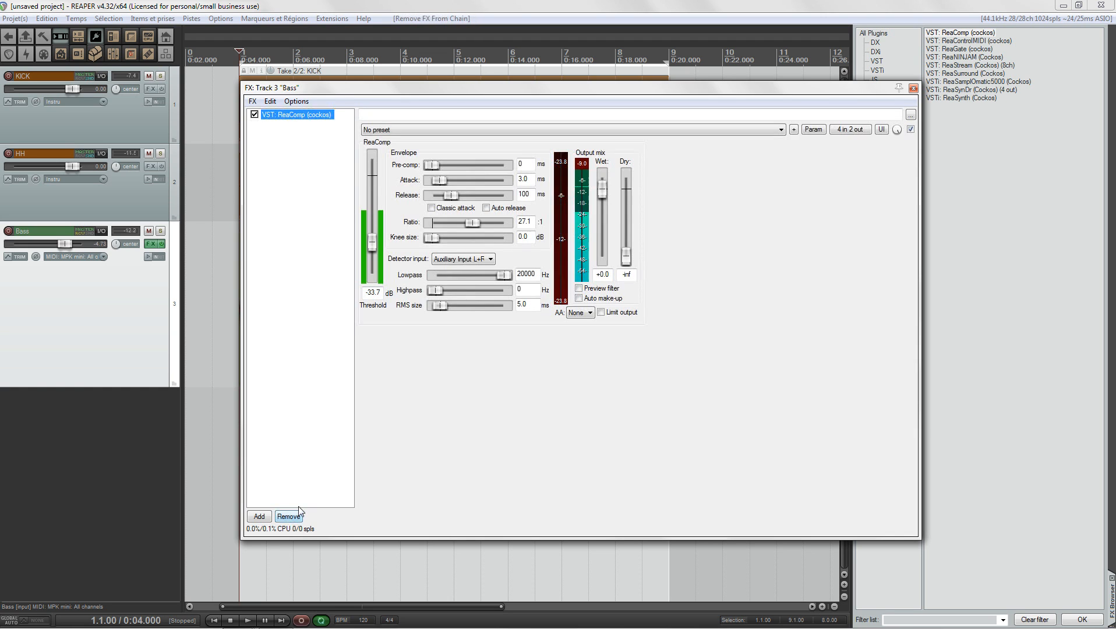
left_click(288, 516)
- Delete the KICK and HH receives from the Bass track's routing and close its routing and effects windows
left_click(102, 231)
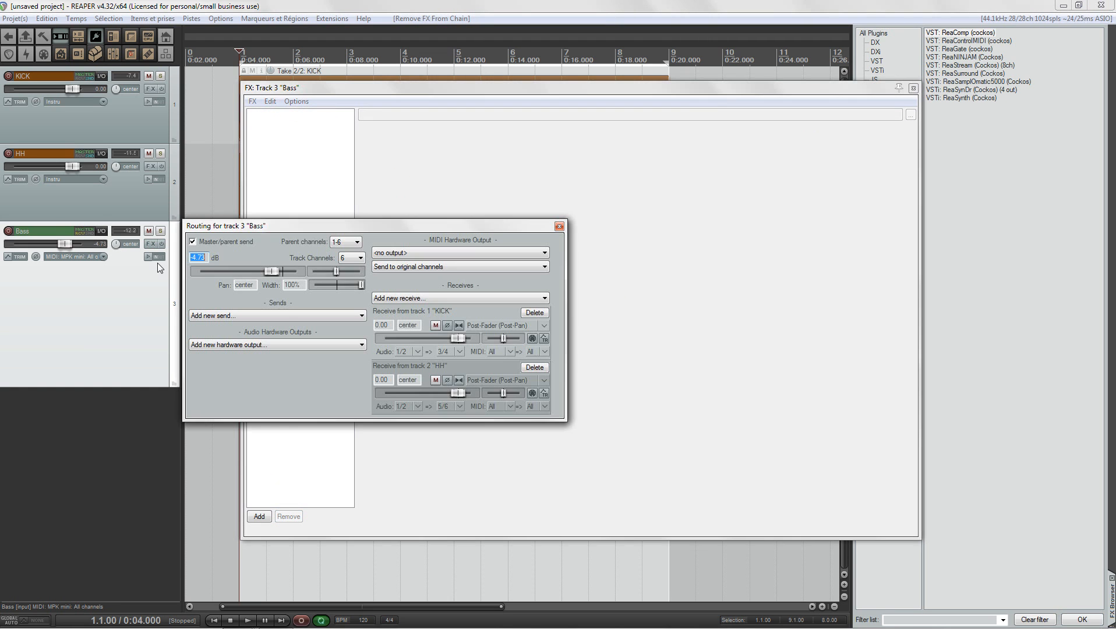
left_click(534, 312)
left_click(536, 312)
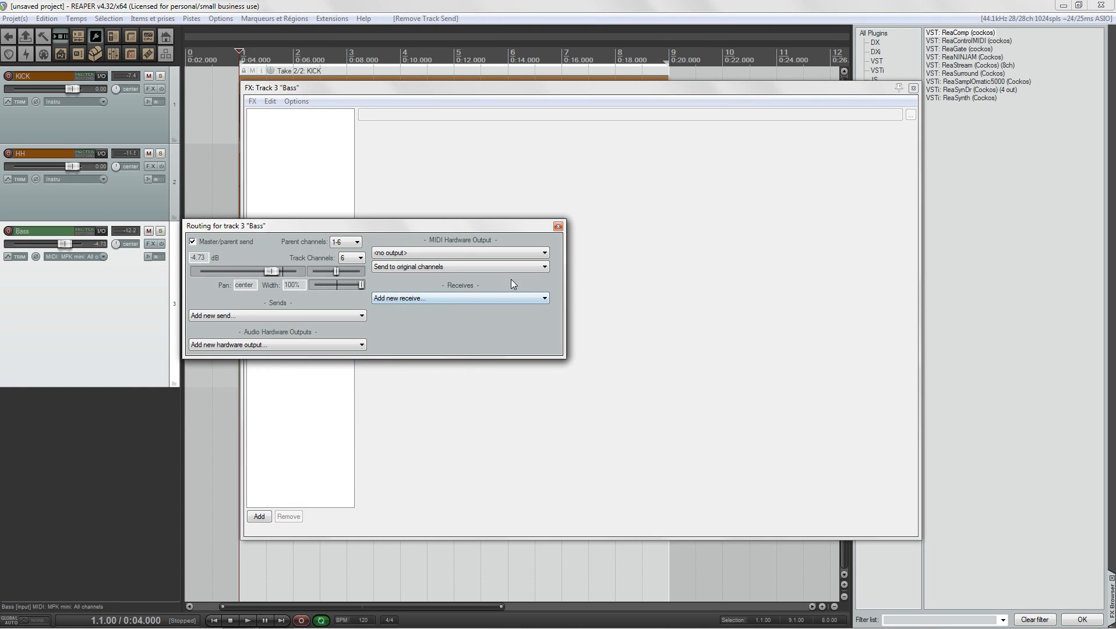
left_click(557, 226)
left_click(913, 89)
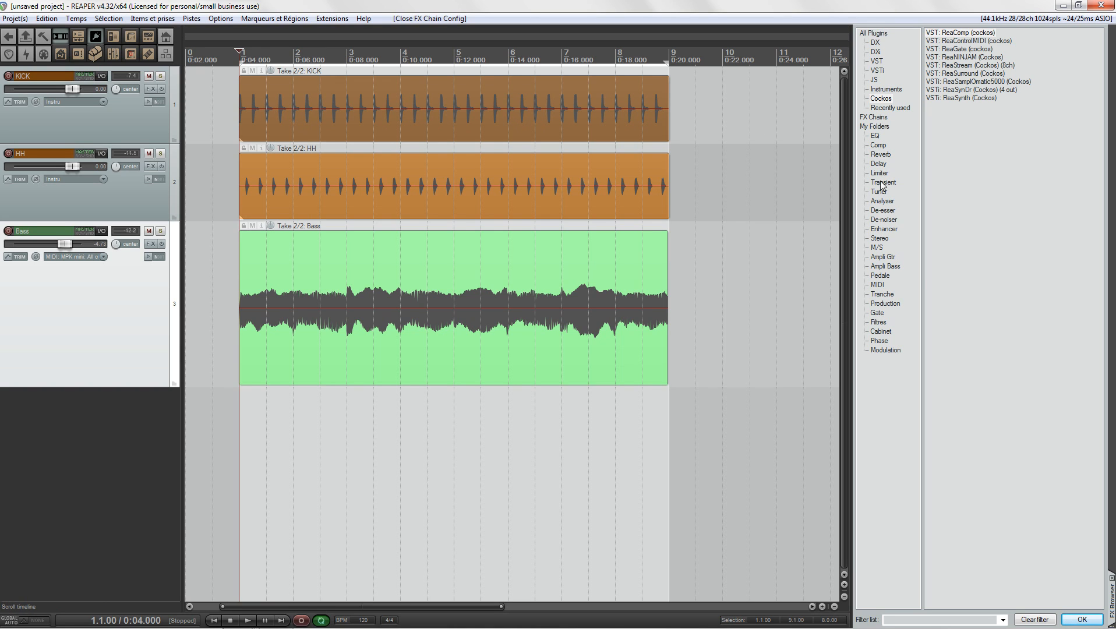
- Search all plug-ins for la2a and add the VST LA2A compressor to the Bass track
left_click(894, 619)
type("la2a")
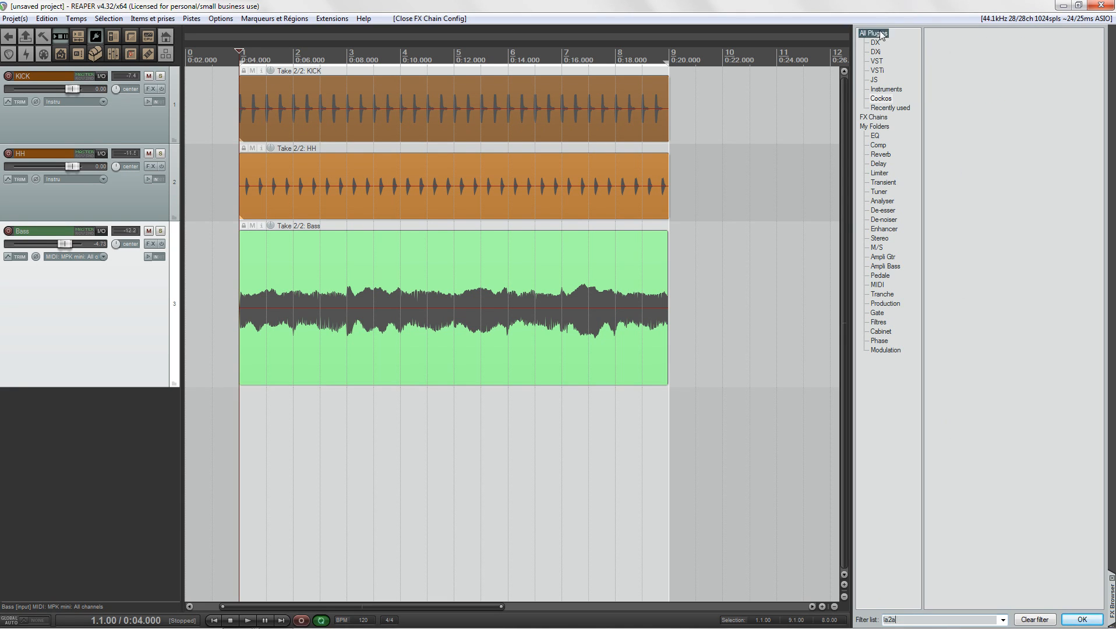
left_click_drag(945, 34, 943, 33)
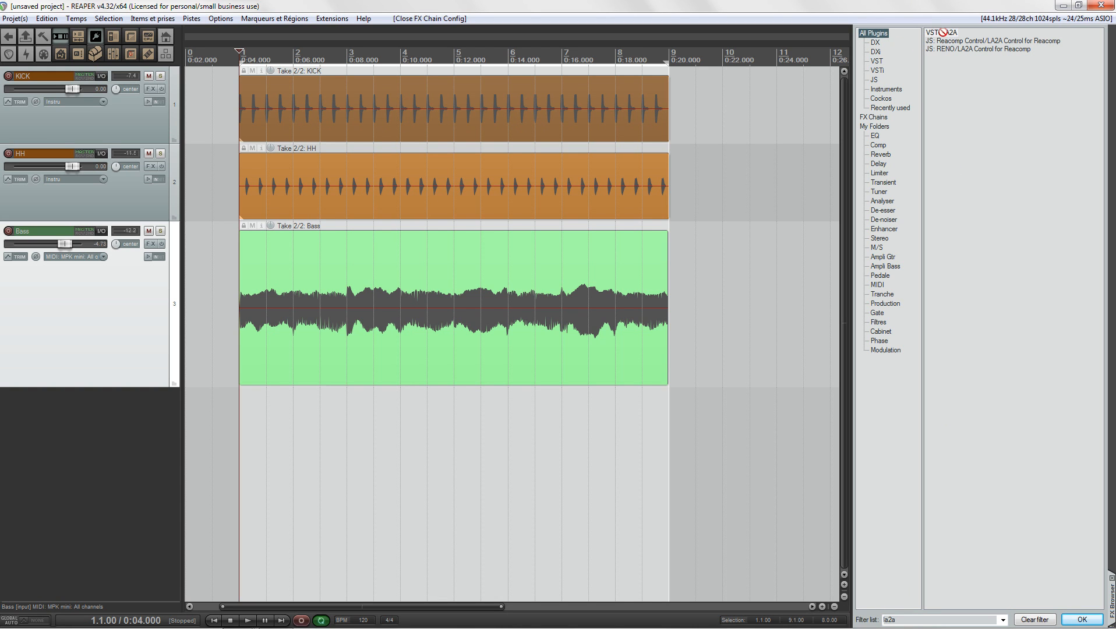
left_click_drag(422, 182, 150, 243)
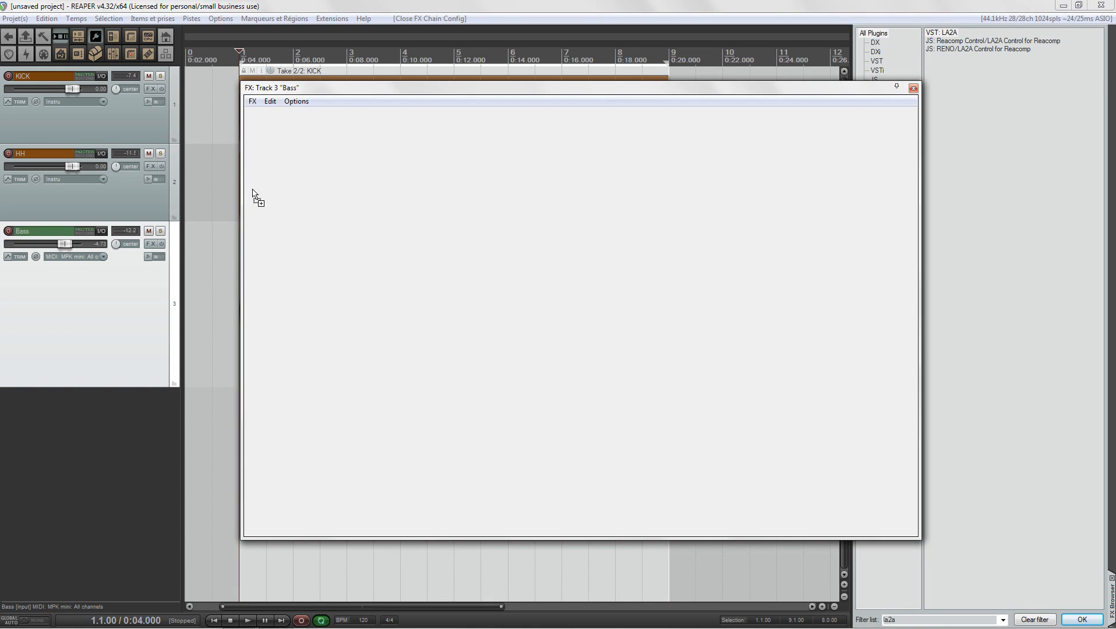
left_click_drag(441, 91, 512, 152)
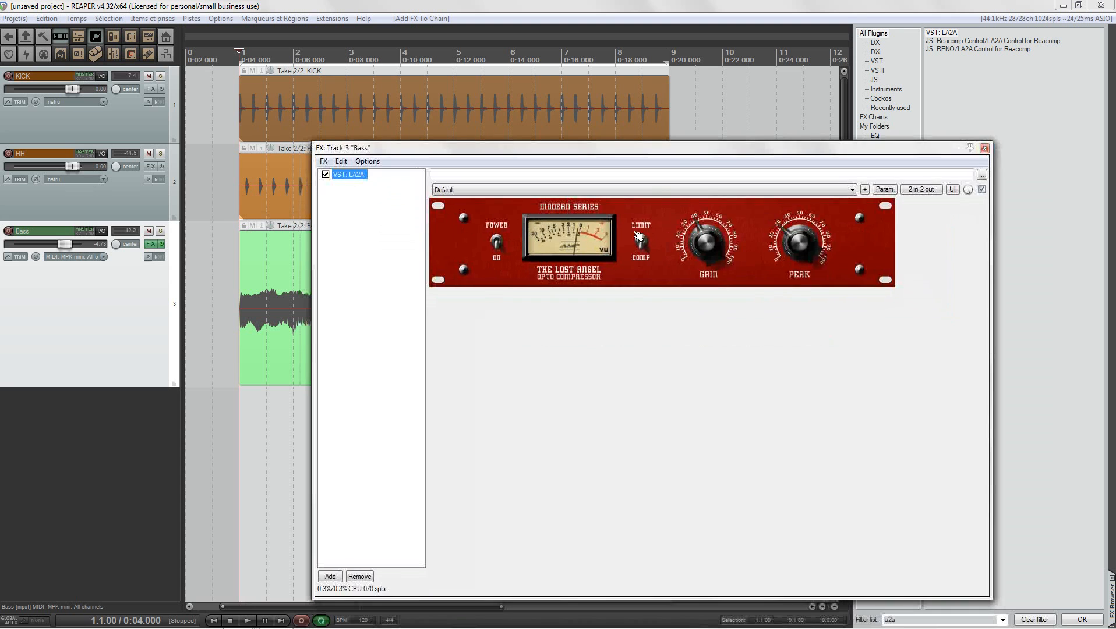
- Turn the LA2A's Peak control down slightly and reposition the Bass effects window
left_click_drag(683, 160, 663, 97)
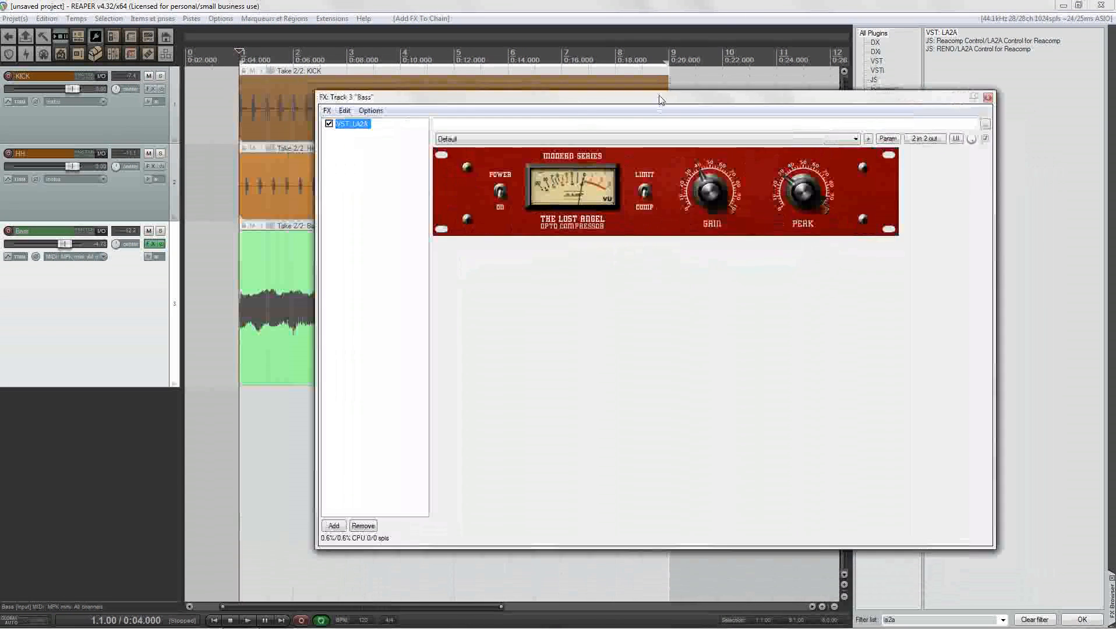
left_click_drag(768, 98, 708, 87)
mouse_move(742, 182)
left_mouse_down()
mouse_move(742, 165)
mouse_move(742, 191)
left_mouse_up()
left_click_drag(713, 89, 677, 133)
- Hide the effects browser and open the pin connector of the LA2A on Bass
left_click(101, 33)
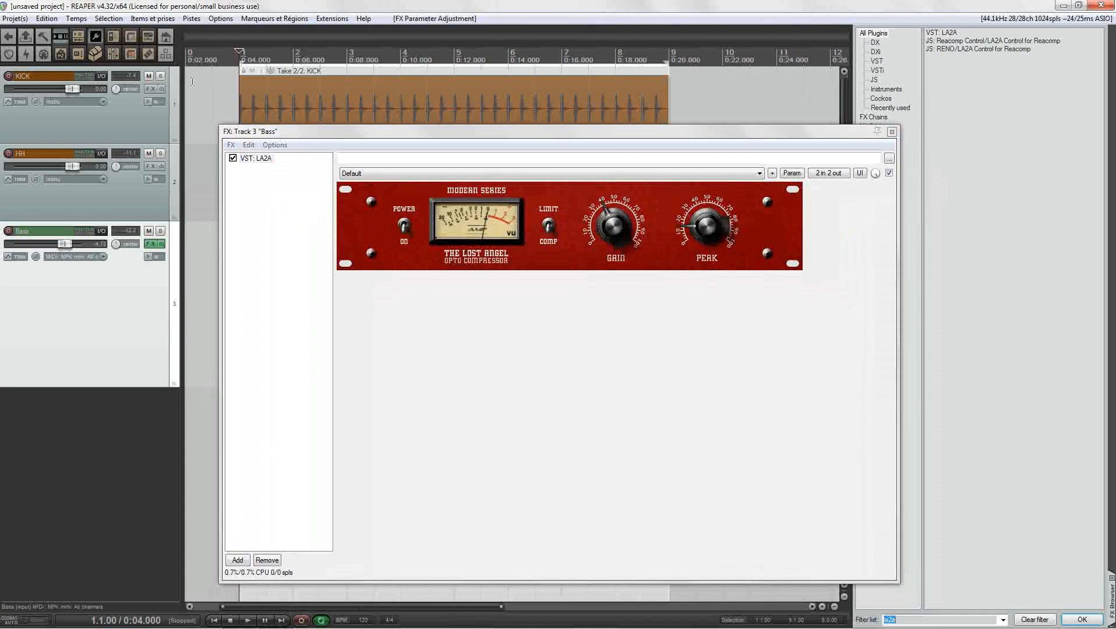
left_click_drag(448, 132, 542, 80)
left_click(96, 35)
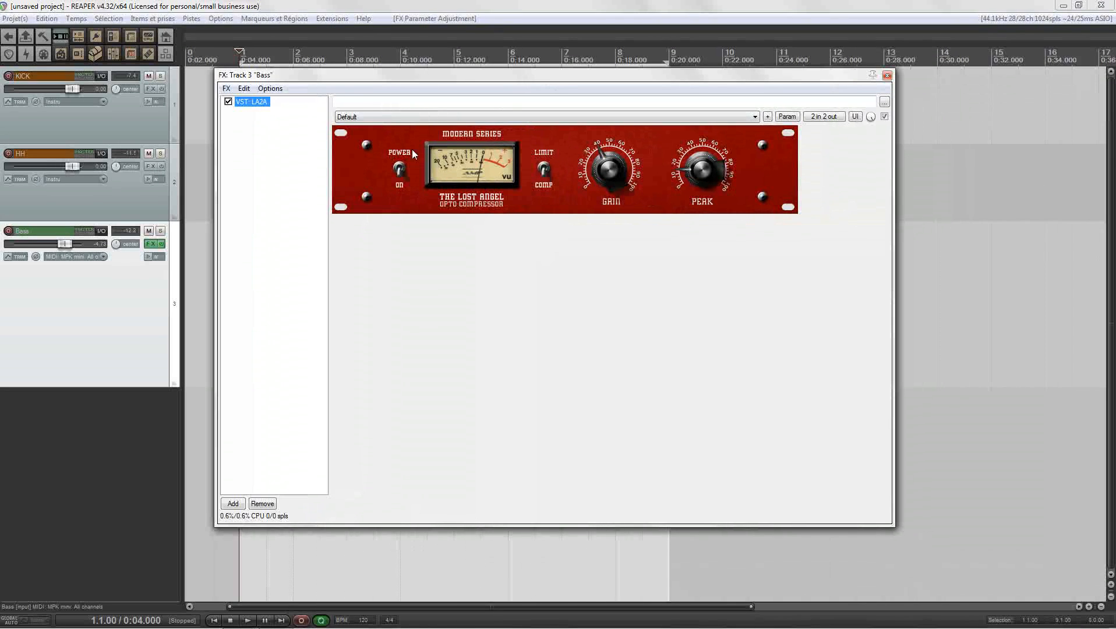
left_click(826, 116)
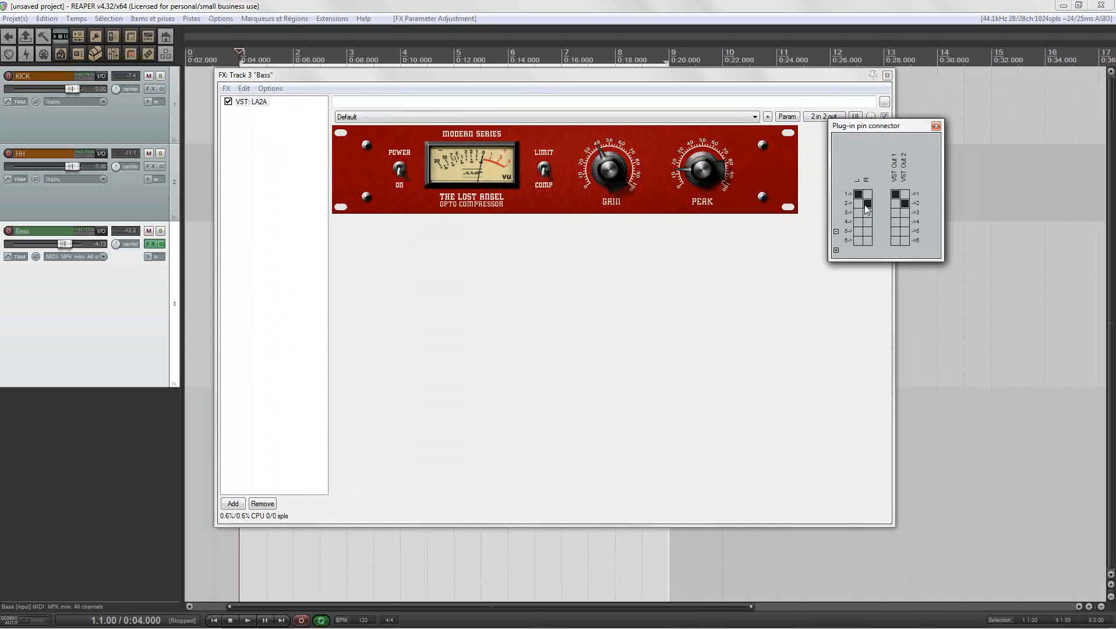
- Close the pin connector, then add a send from KICK to Bass that feeds channels 3/4
left_click(935, 126)
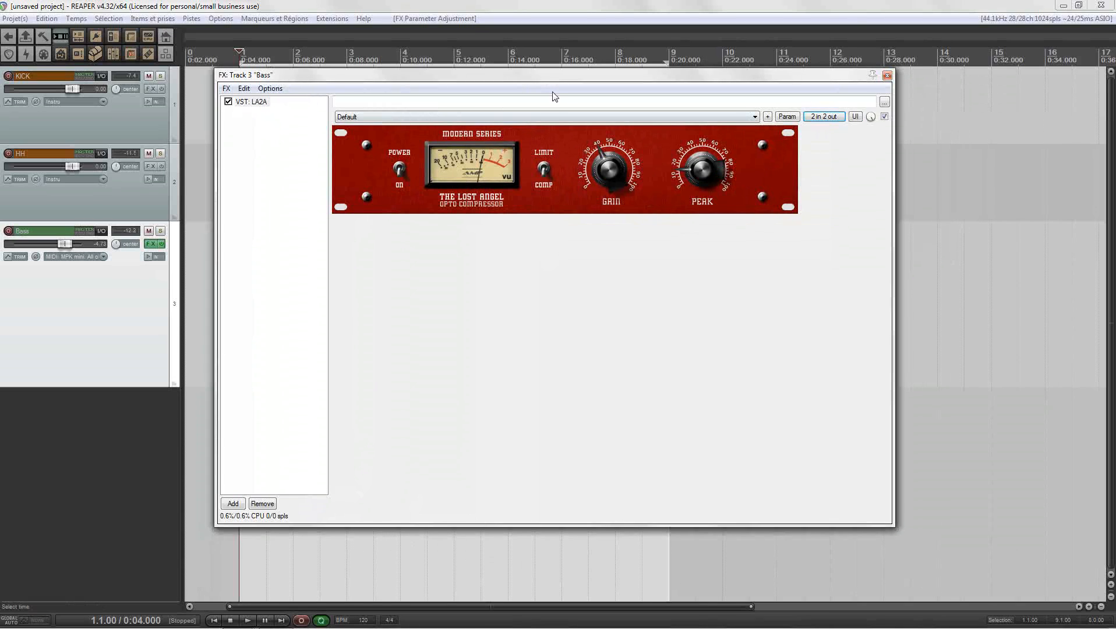
left_click_drag(557, 79, 710, 105)
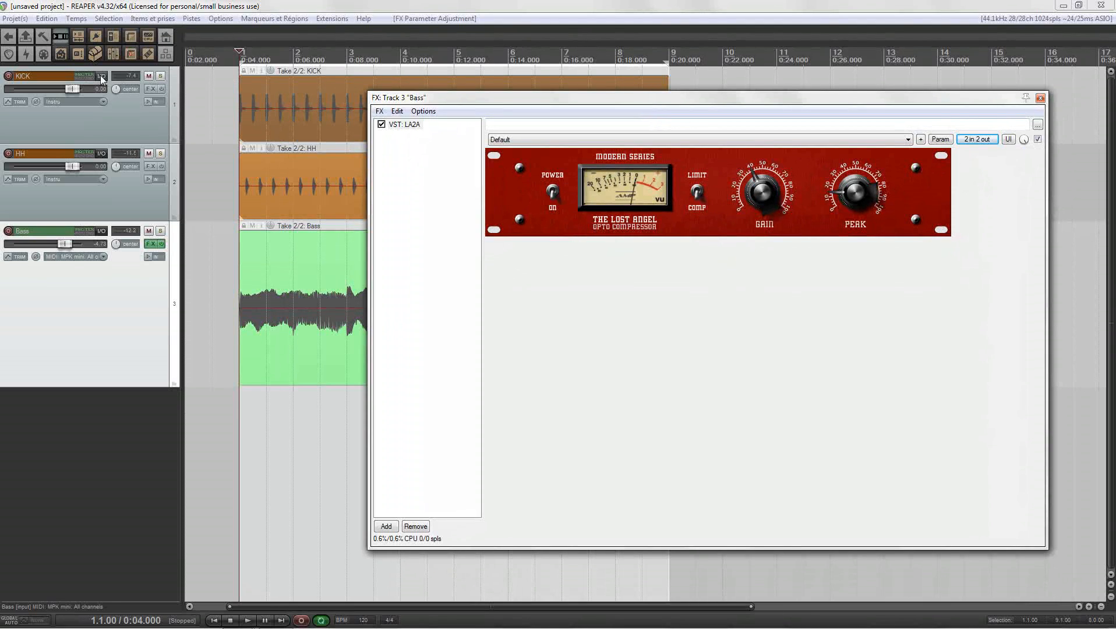
left_click_drag(101, 78, 123, 245)
left_click_drag(208, 233, 311, 123)
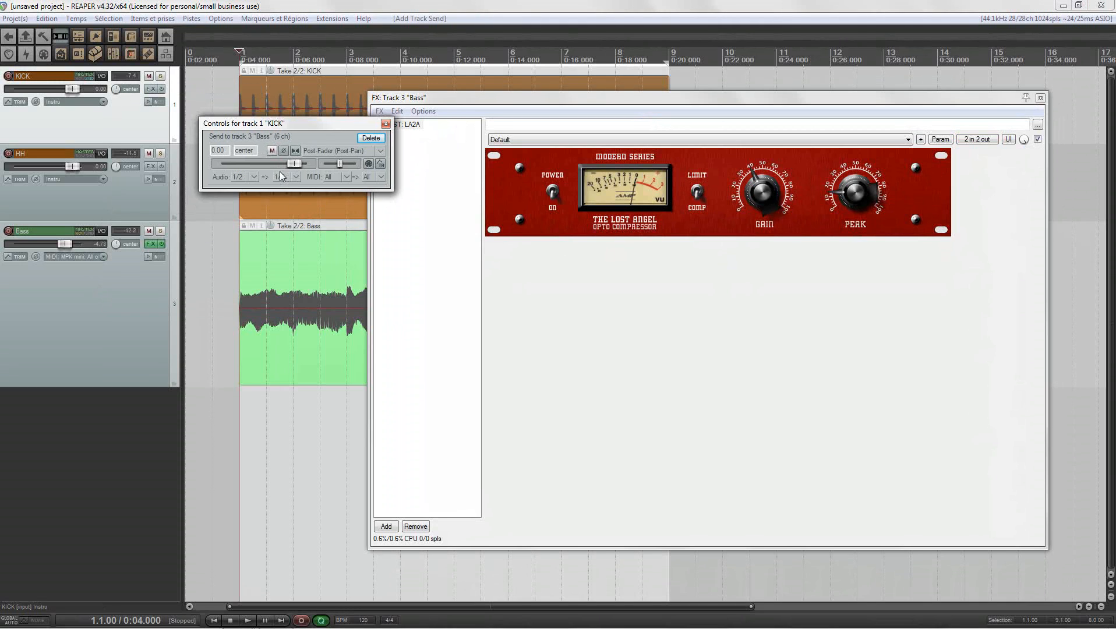
left_click(297, 177)
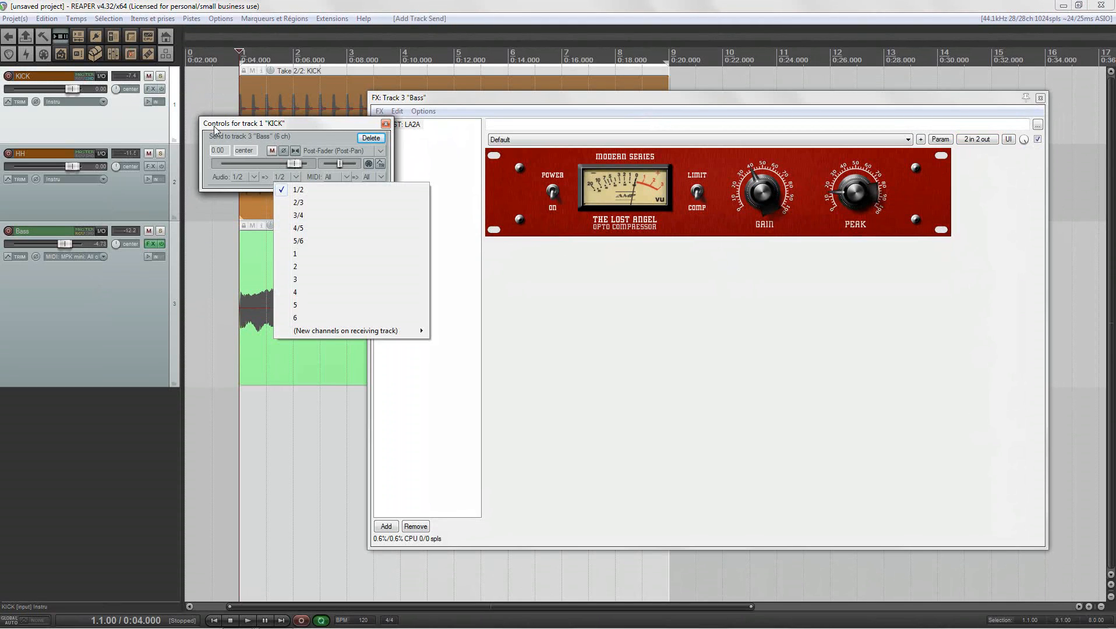
left_click(303, 217)
left_click(385, 124)
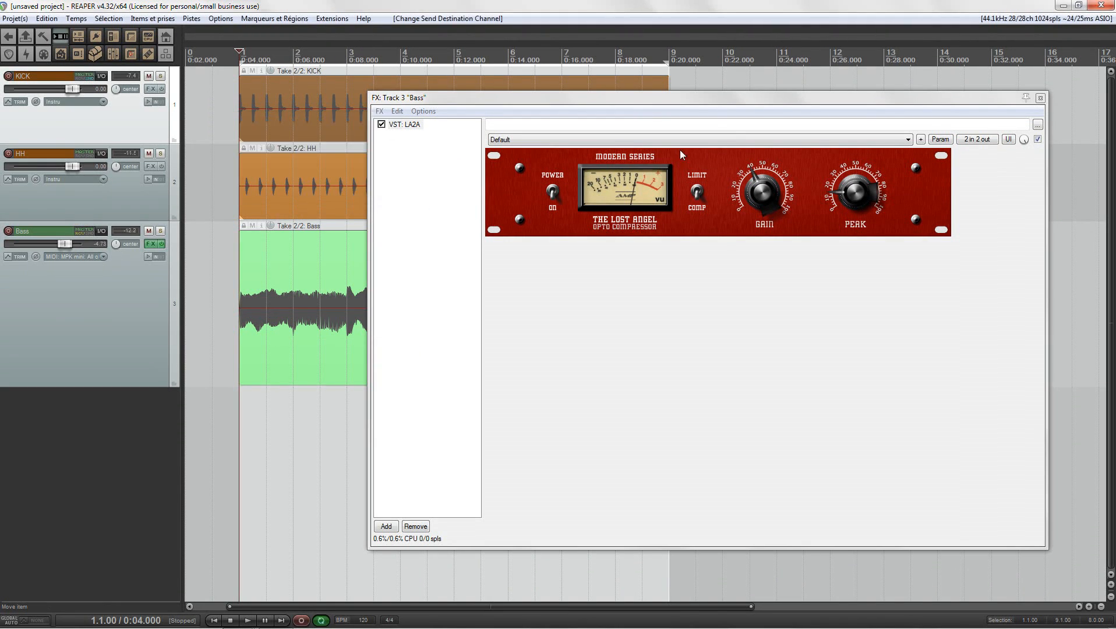
- Open the parameter modulation settings for the LA2A's Knob-Peak and place the window below the plug-in controls
left_click_drag(808, 98, 708, 99)
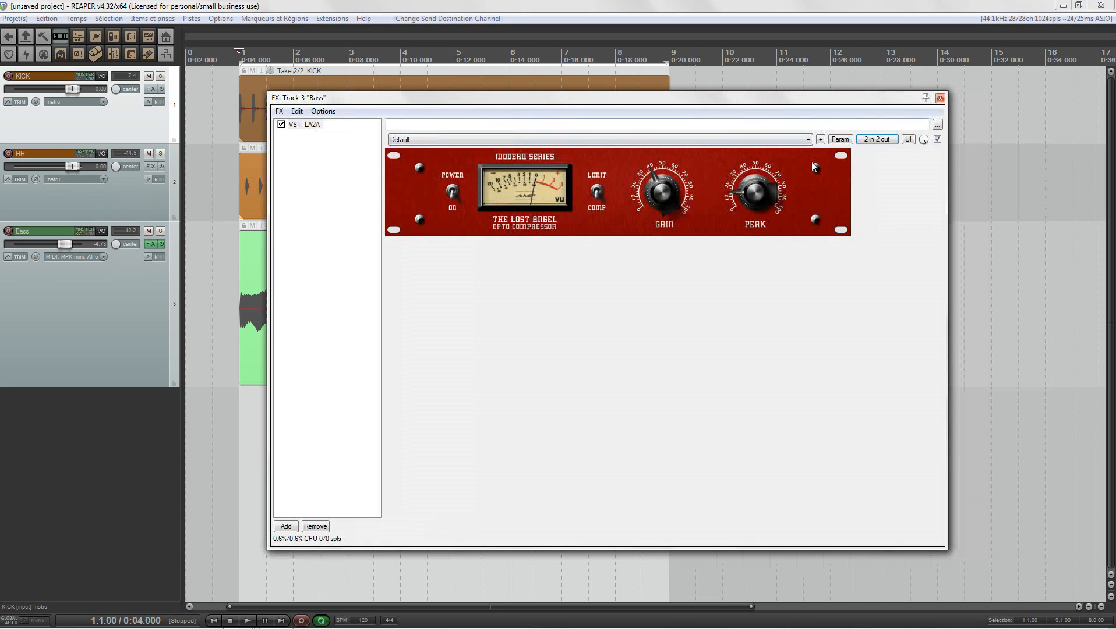
left_click(838, 140)
mouse_move(860, 235)
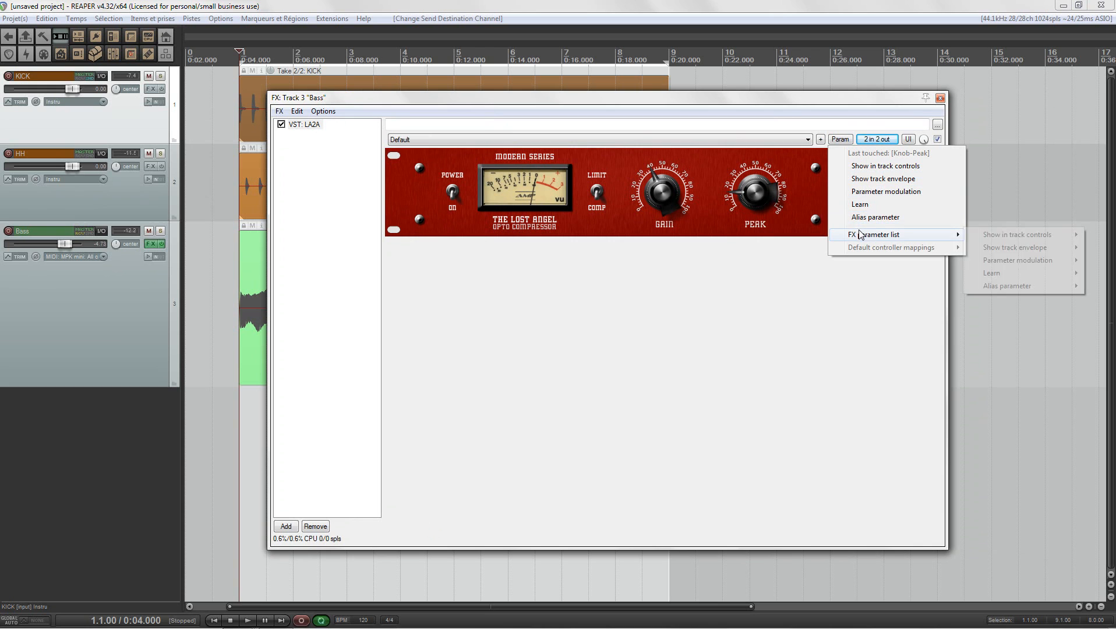
mouse_move(1000, 261)
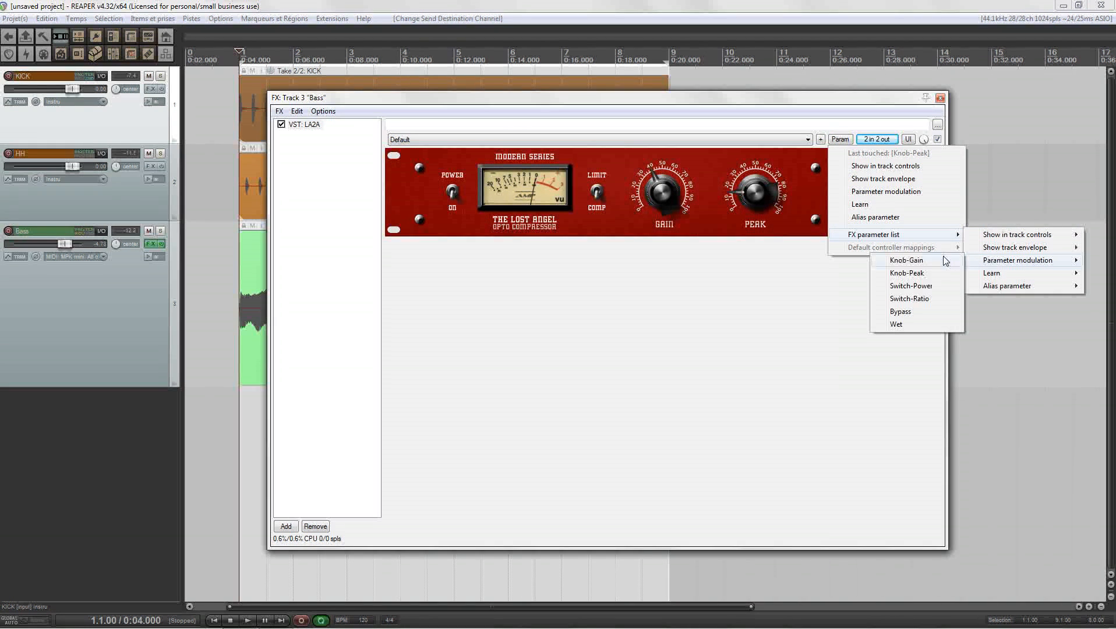
left_click(906, 273)
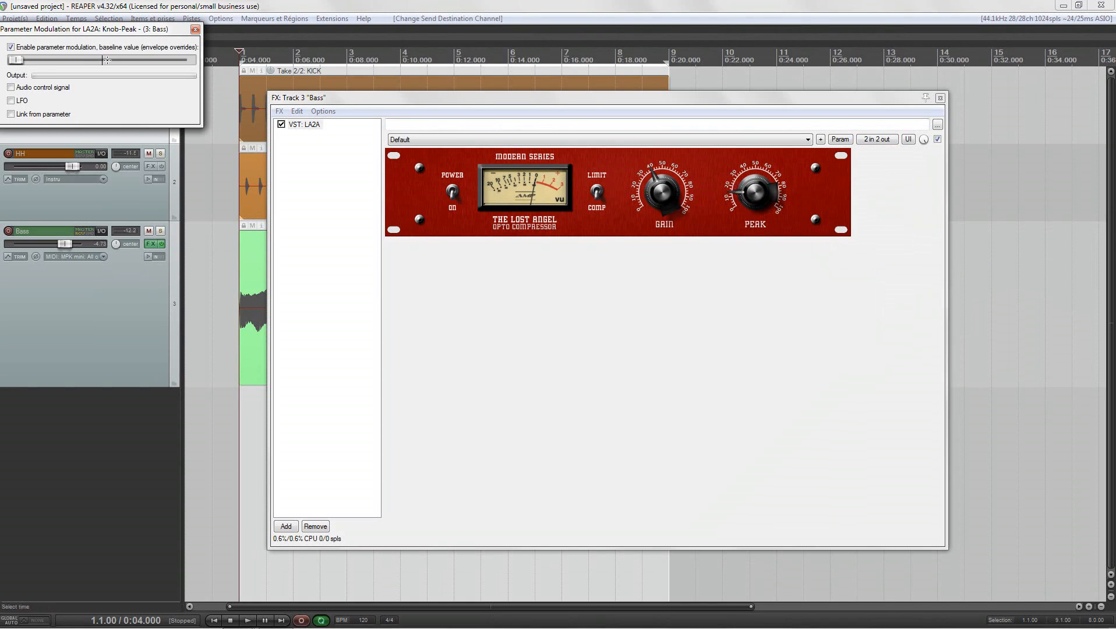
left_click_drag(61, 29, 555, 293)
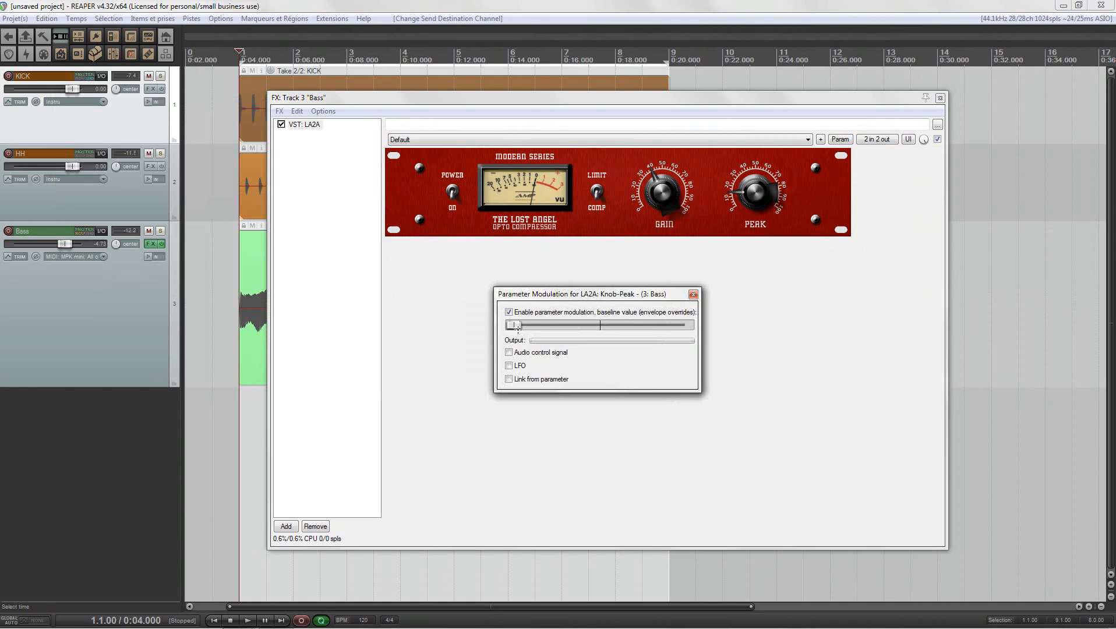
- Set the modulation baseline to mid-range and enable the audio control signal from track channels 3+4
left_click_drag(517, 327, 600, 327)
left_click(509, 353)
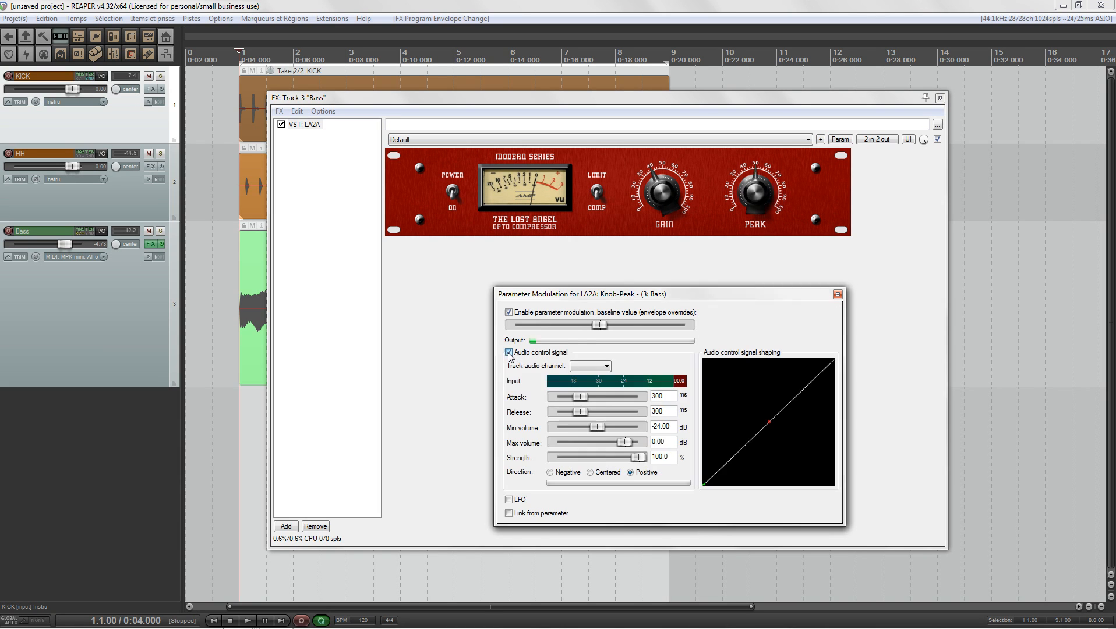
left_click_drag(624, 300, 632, 261)
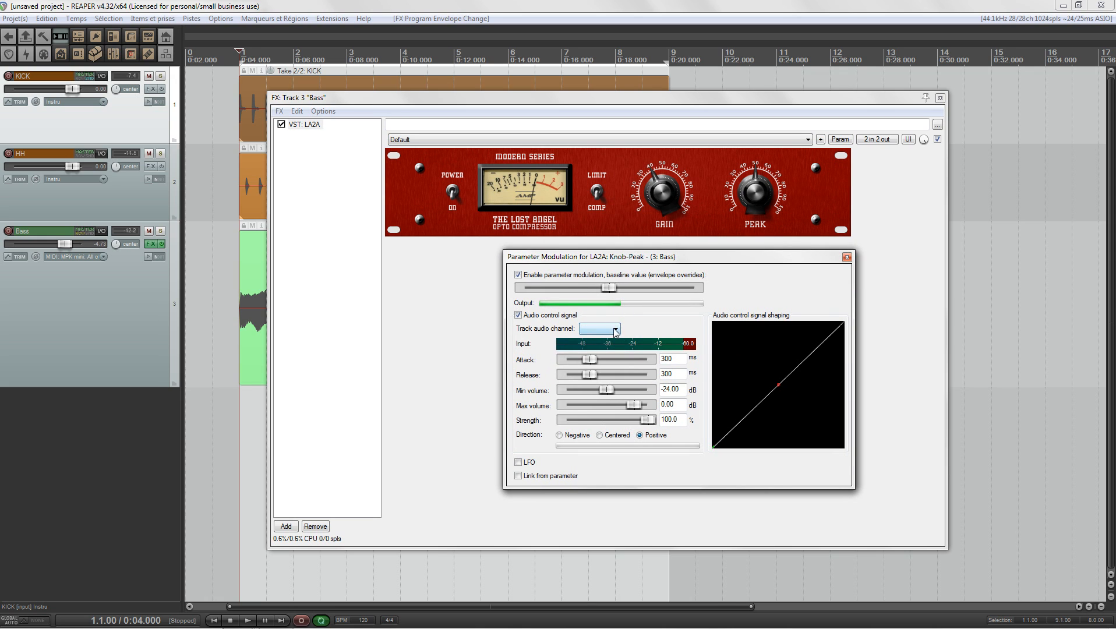
left_click(615, 330)
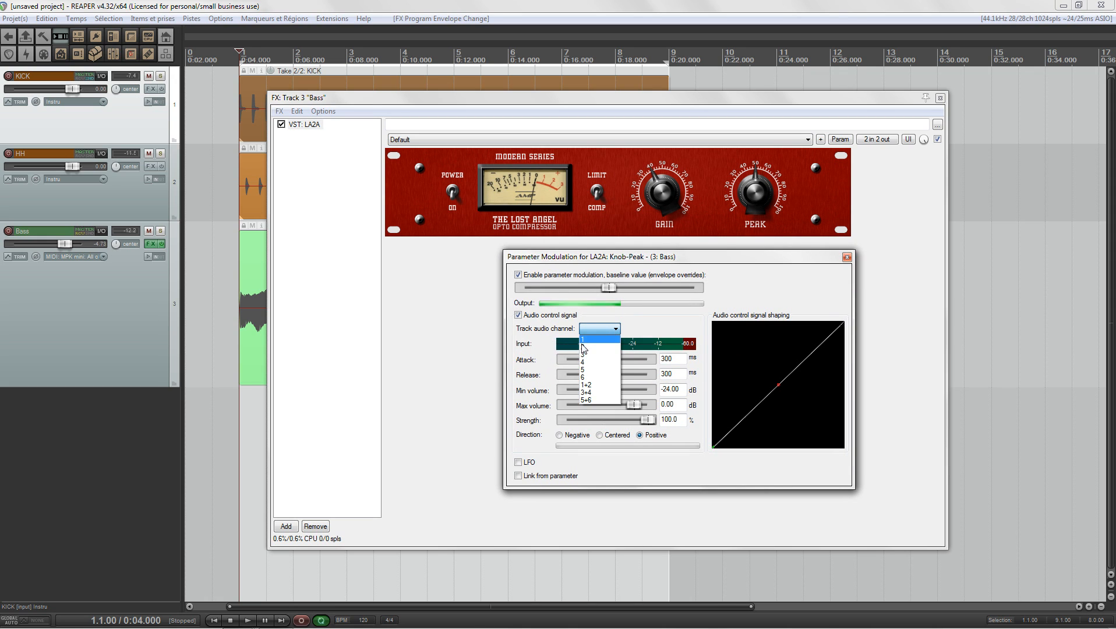
left_click(588, 393)
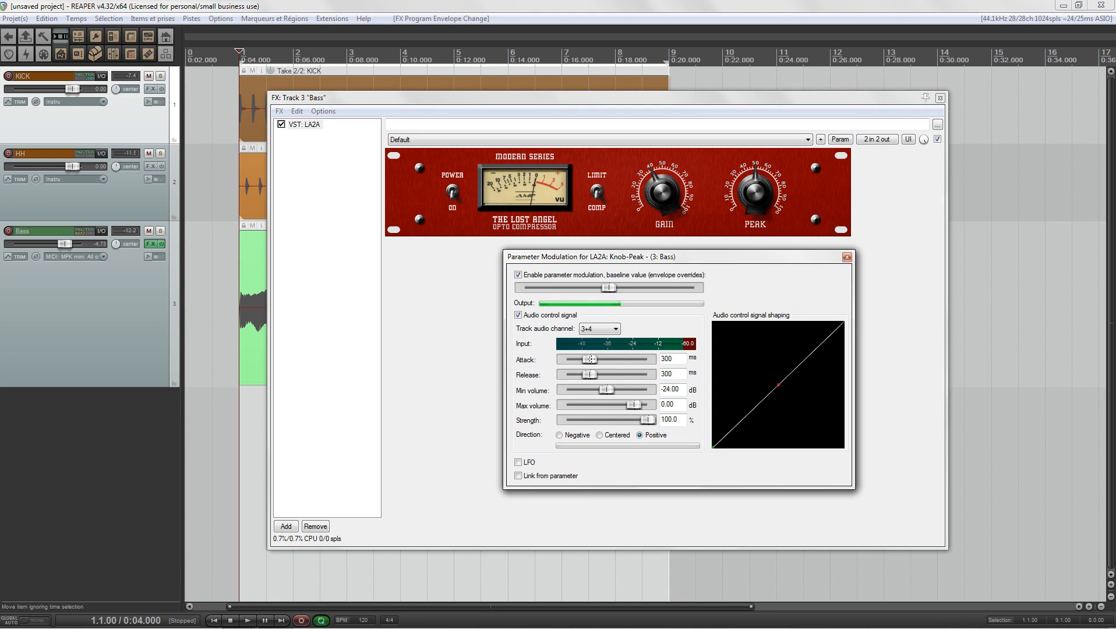
- Set modulation attack to 0 ms, release to 349 ms and minimum volume to -38.76 dB, trying other directions before returning to Positive
left_click_drag(591, 359, 453, 376)
left_click_drag(593, 375, 588, 390)
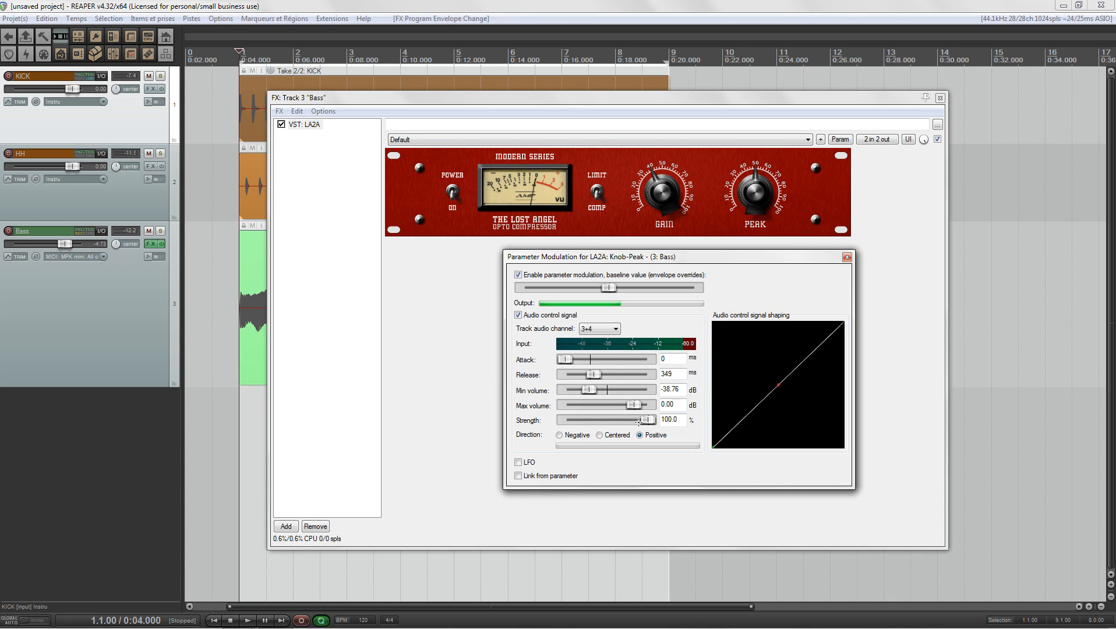
left_click(601, 435)
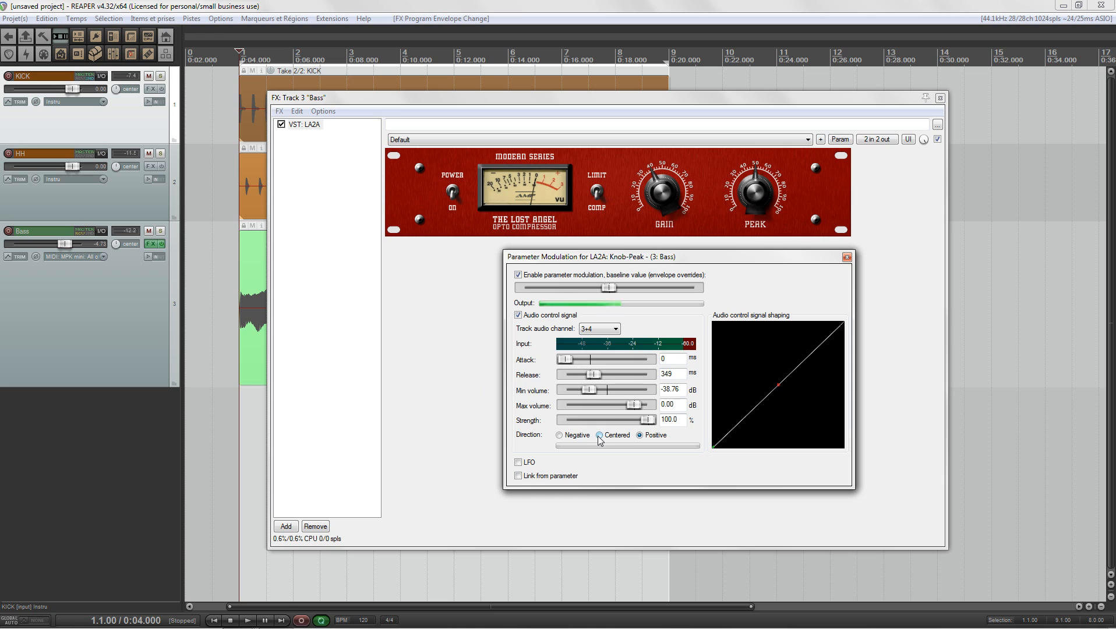
left_click(559, 435)
left_click(640, 435)
- Nudge the signal shaping curve's midpoint slightly and lower the Peak modulation baseline to its minimum
mouse_move(785, 384)
left_mouse_down()
mouse_move(751, 373)
mouse_move(730, 337)
mouse_move(741, 362)
mouse_move(817, 423)
mouse_move(731, 336)
mouse_move(807, 414)
mouse_move(762, 374)
mouse_move(775, 387)
left_mouse_up()
left_click_drag(609, 287, 466, 280)
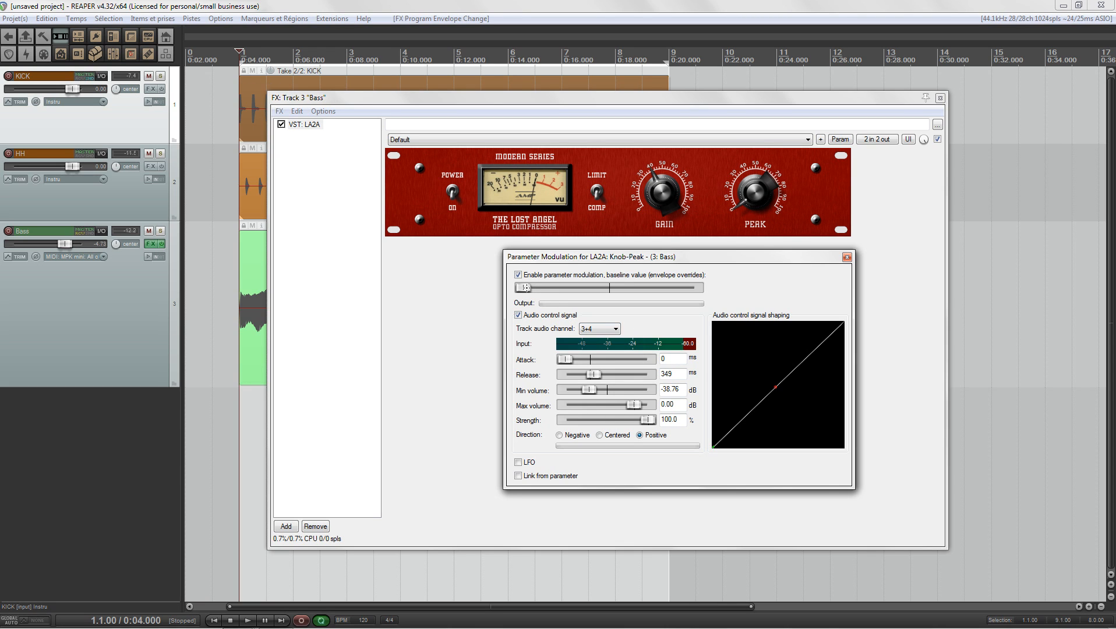
mouse_move(523, 287)
left_mouse_down()
mouse_move(606, 288)
mouse_move(516, 284)
left_mouse_up()
- Start playback and adjust the modulation release to 243 ms and the minimum volume to -42.43 dB
left_click_drag(593, 374, 603, 388)
key("space")
left_click_drag(599, 389, 587, 392)
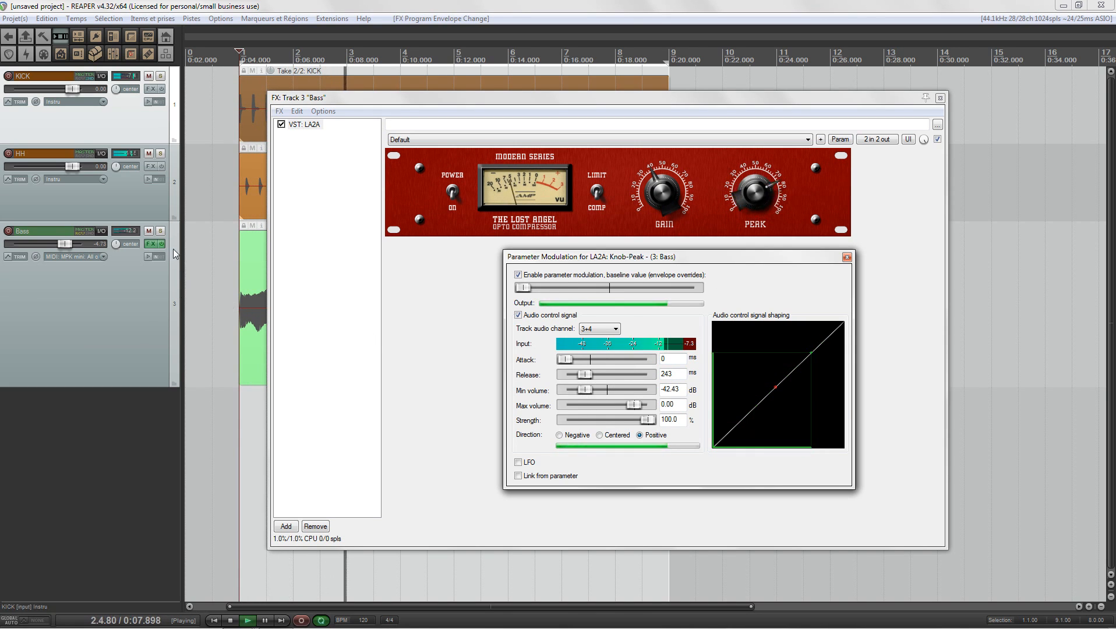
- Solo Bass while setting the minimum volume to -60 dB and the release to 179 ms, then unsolo it
left_click(160, 231)
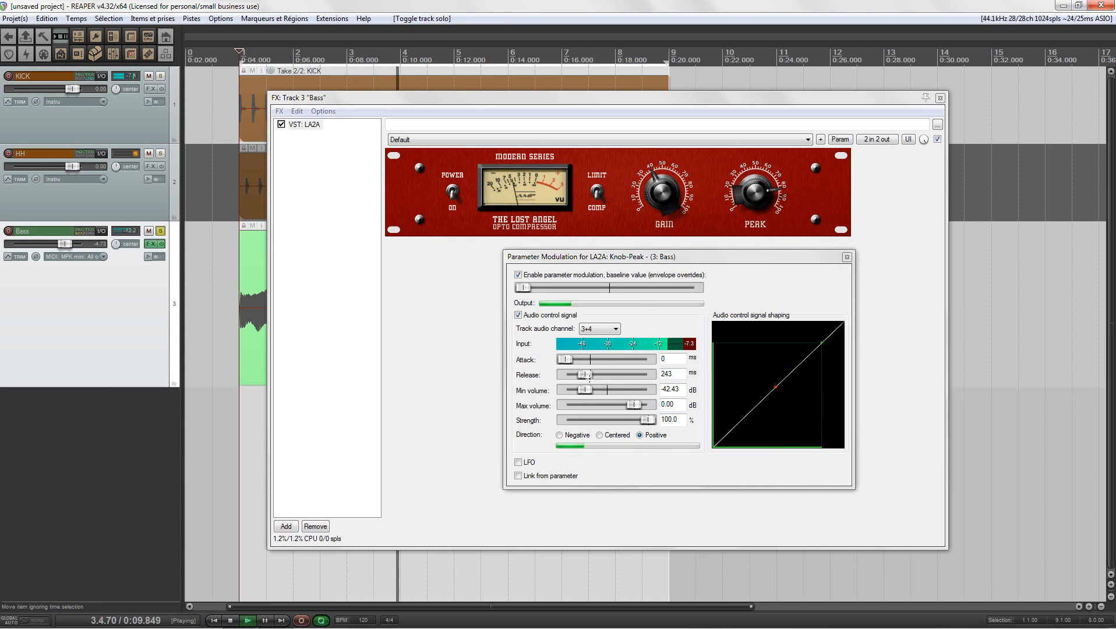
left_click_drag(584, 389, 565, 389)
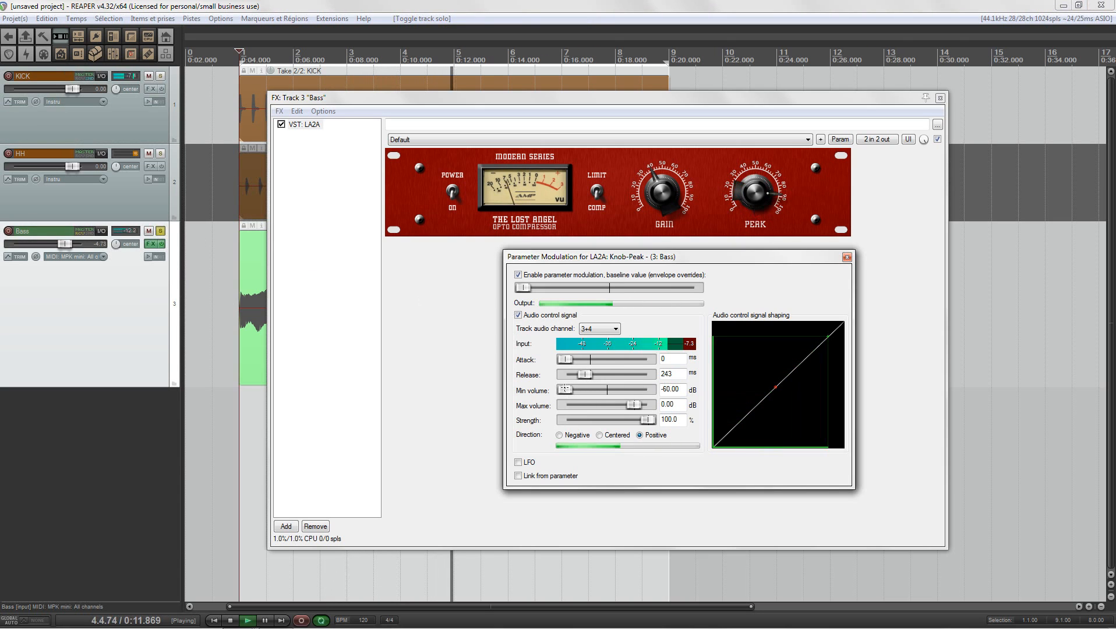
left_click_drag(584, 374, 583, 375)
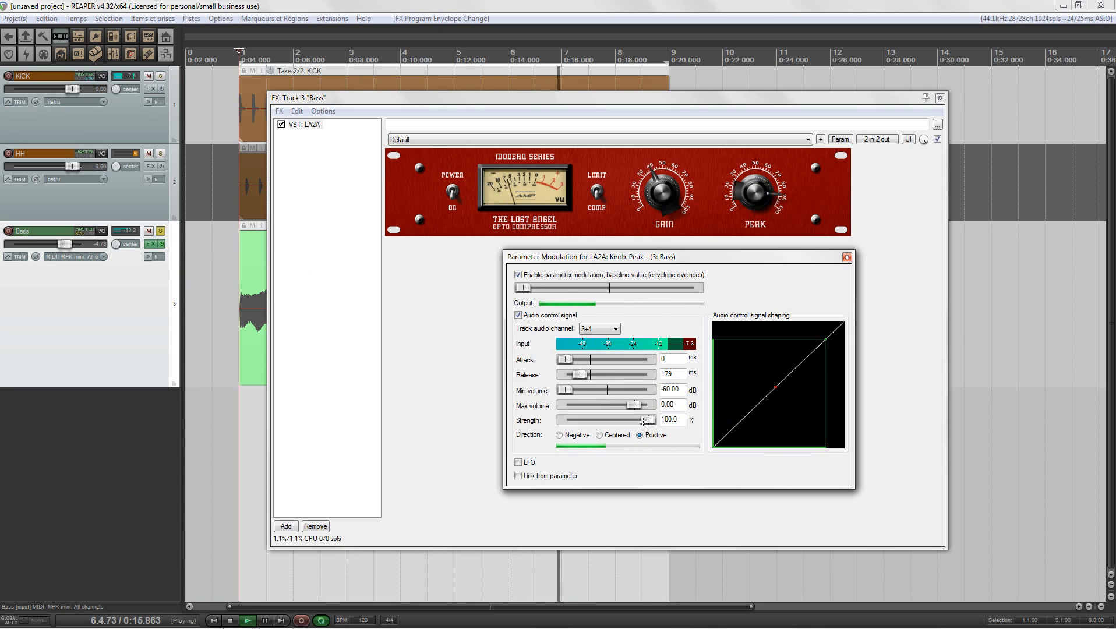
left_click(160, 231)
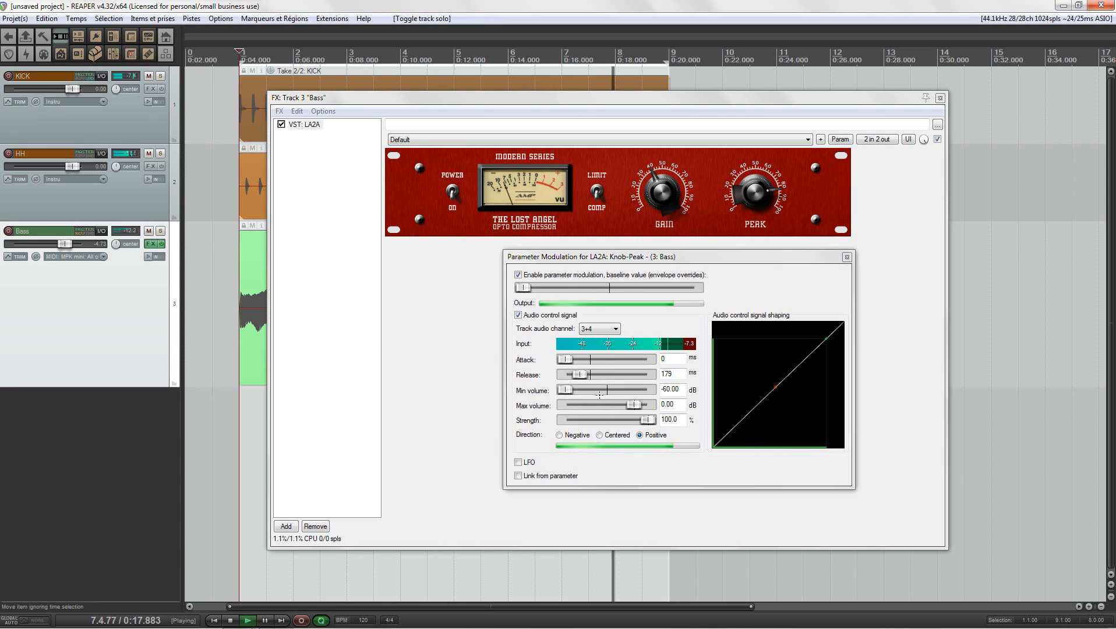
- Try different modulation strengths, stop playback and return the strength to 100%
mouse_move(646, 419)
left_mouse_down()
mouse_move(584, 419)
mouse_move(655, 420)
left_mouse_up()
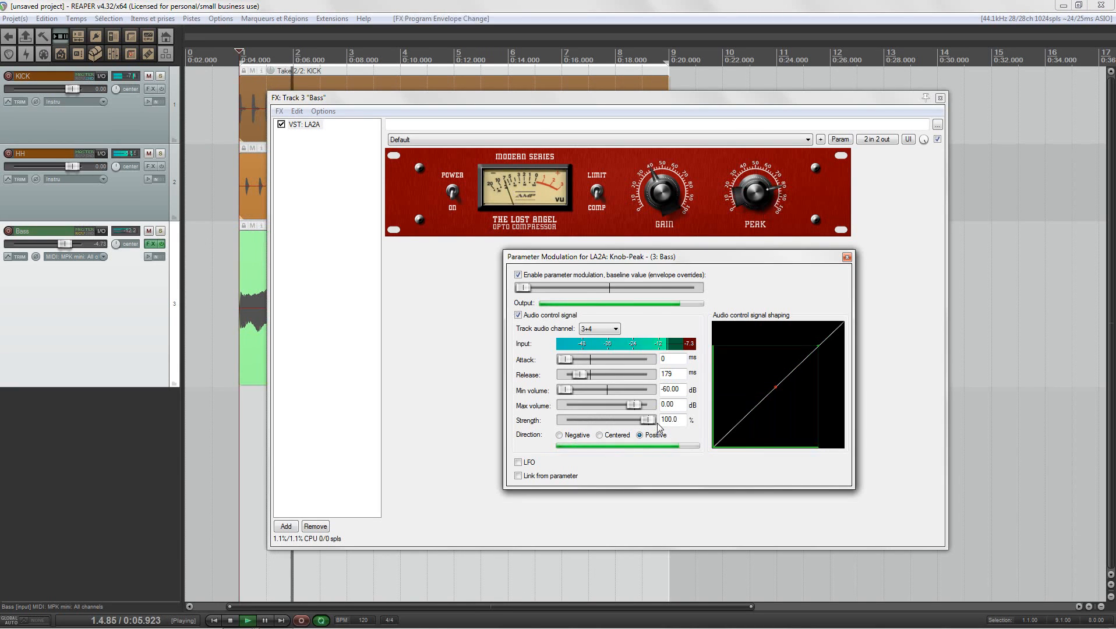
key("space")
left_click_drag(596, 415, 639, 420)
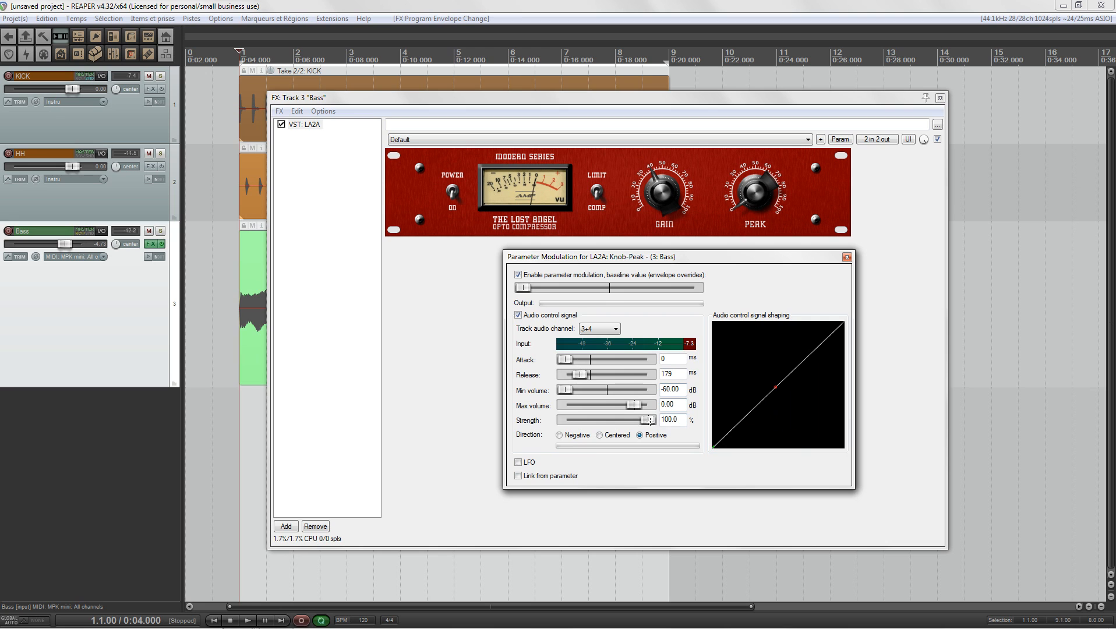
- Audition the kick-driven Peak modulation and try reshaping the audio control signal curve around its midpoint
key("space")
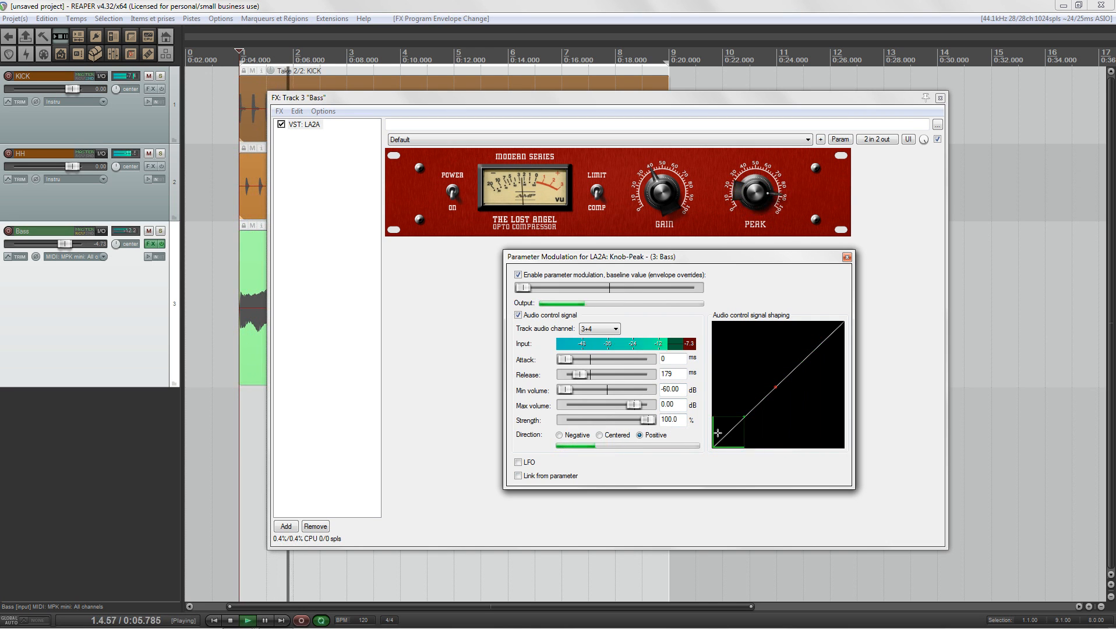
key("space")
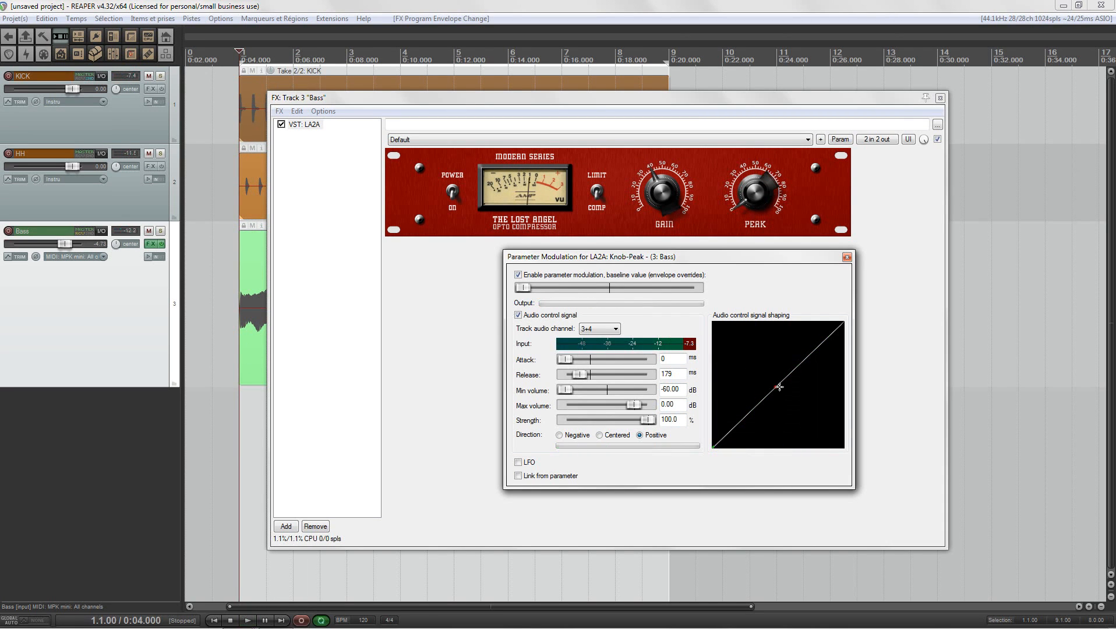
mouse_move(774, 386)
left_mouse_down()
mouse_move(733, 343)
mouse_move(828, 428)
mouse_move(775, 387)
left_mouse_up()
key("space")
key("space")
- Set release to 221 ms, minimum volume to -32.14 dB and maximum volume to 0.48 dB, and audition the modulation
mouse_move(568, 390)
left_mouse_down()
mouse_move(626, 391)
mouse_move(638, 403)
mouse_move(583, 377)
left_mouse_up()
key("space")
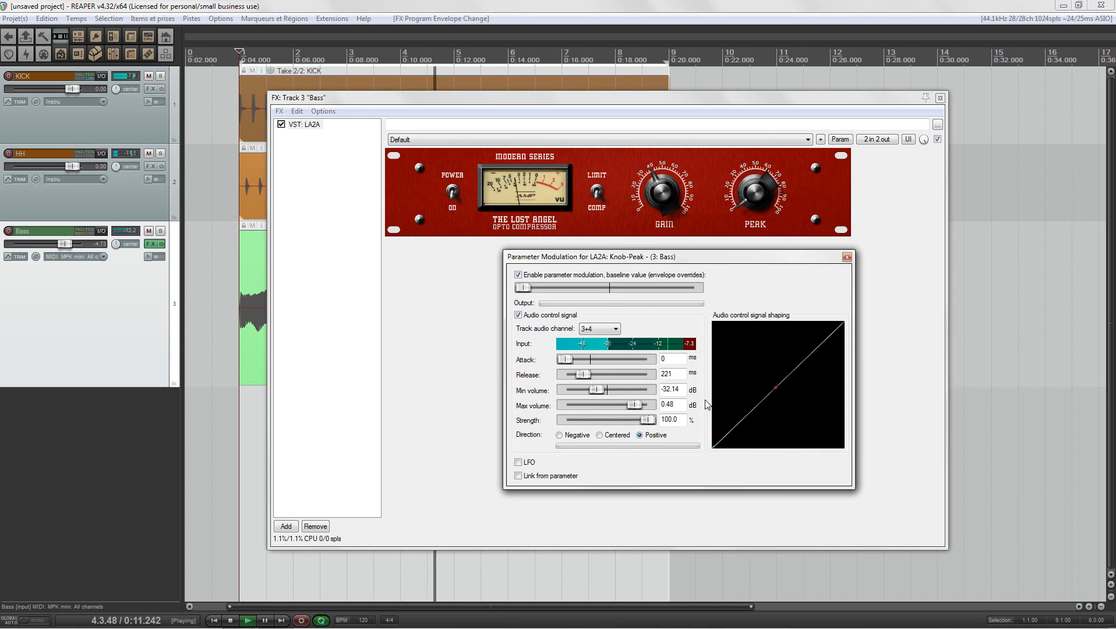
key("space")
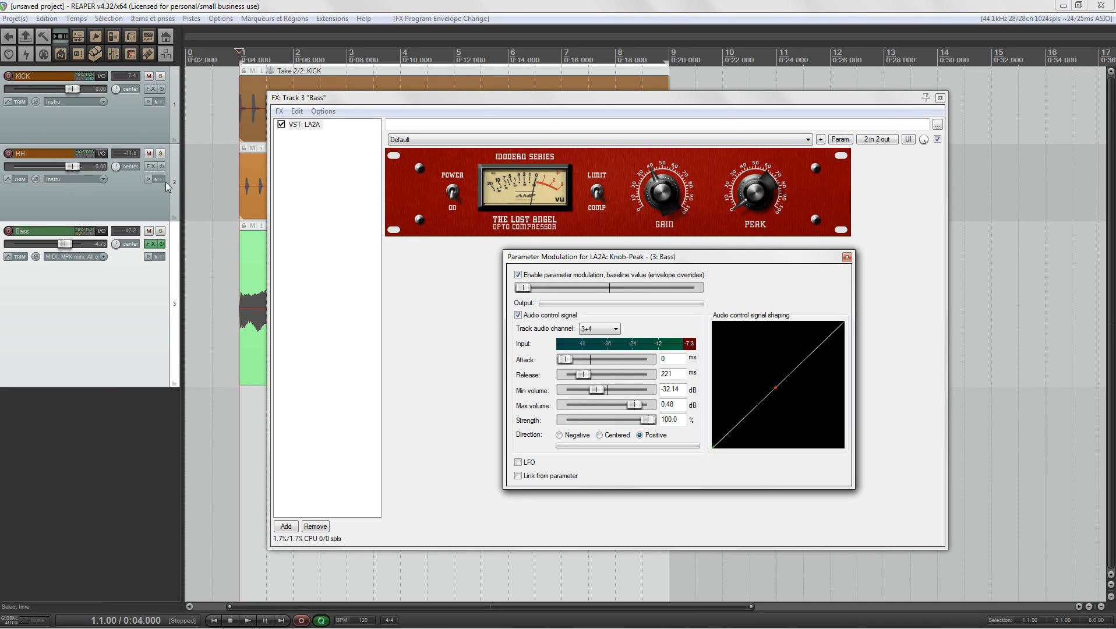
- Add a send from HH to the Bass track and route it to channels 5/6
left_click(100, 154)
left_click_drag(100, 154, 110, 238)
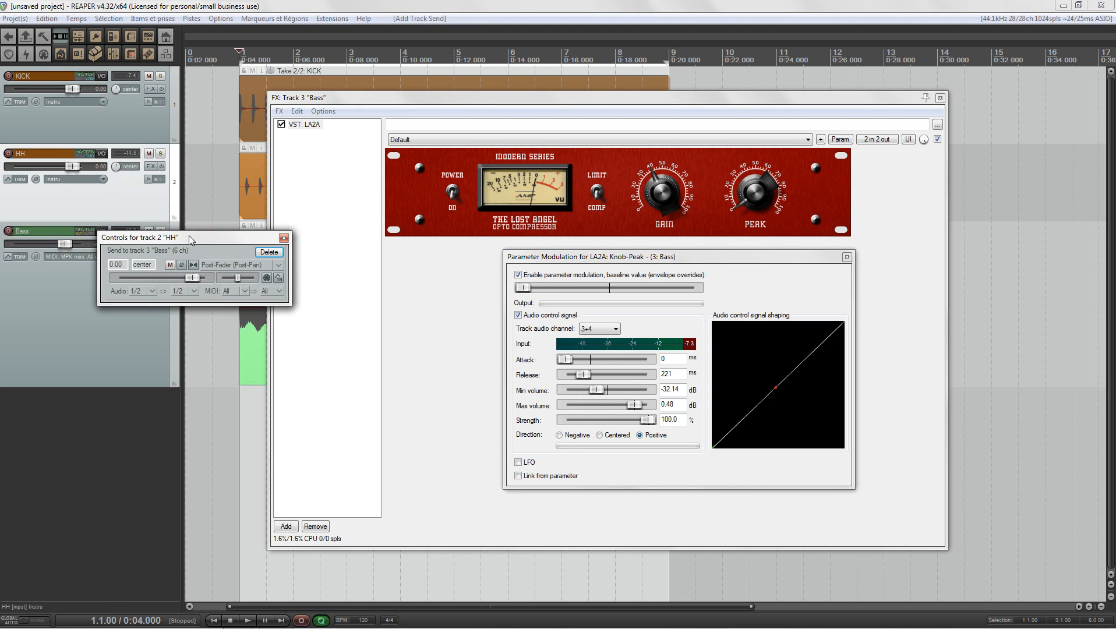
left_click_drag(188, 235, 336, 154)
left_click(340, 209)
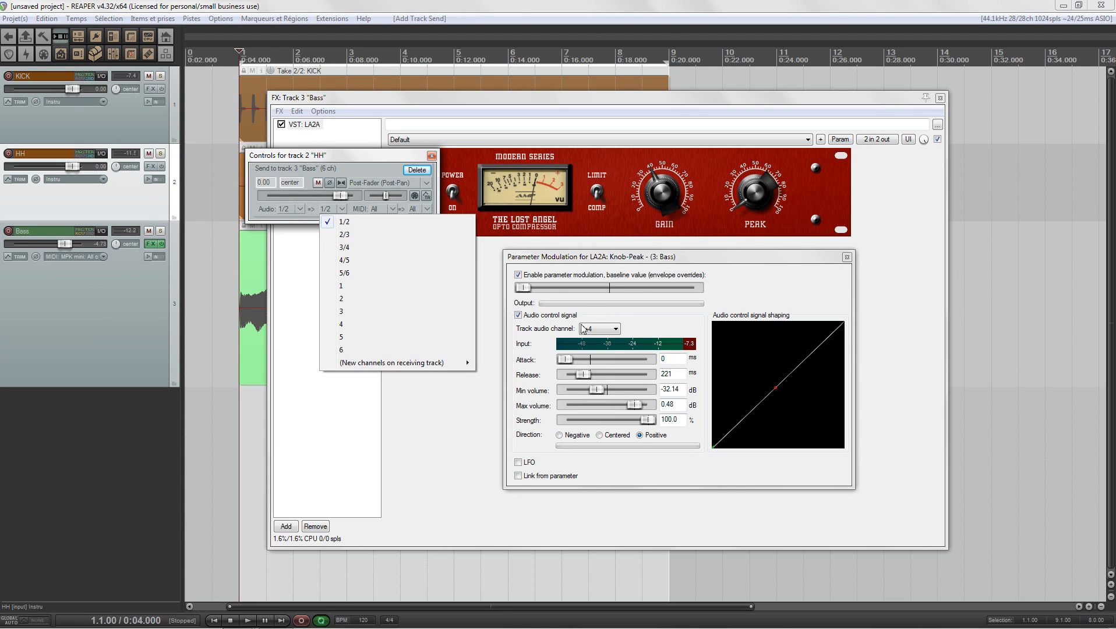
left_click(360, 276)
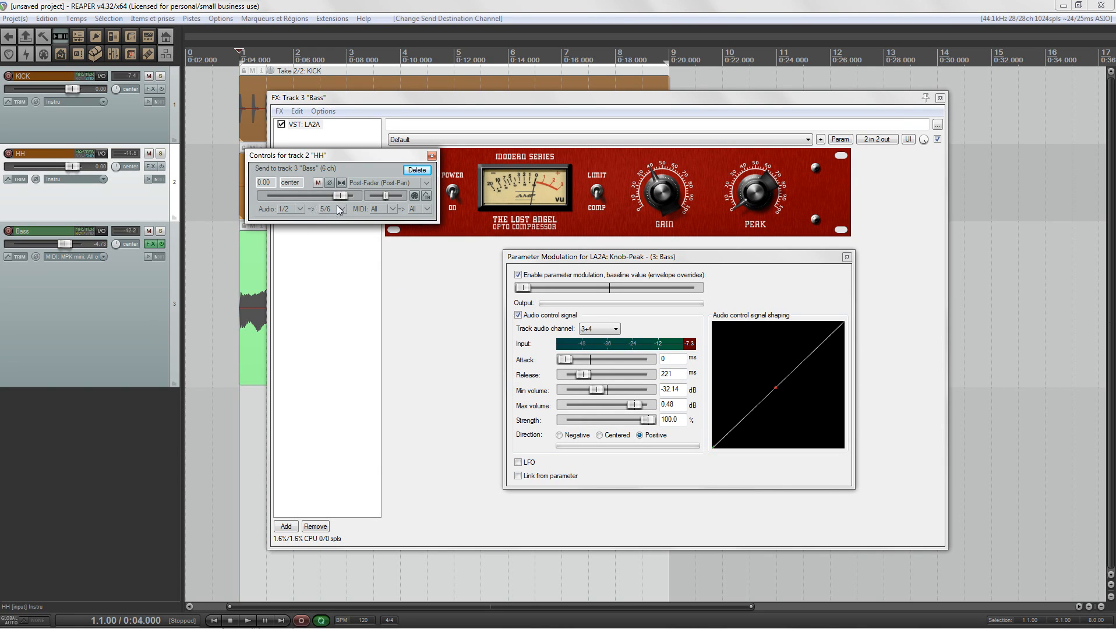
- Examine the Bass track's routing, including its track channel options and both receives, and close the routing window
left_click(87, 224)
left_click(101, 231)
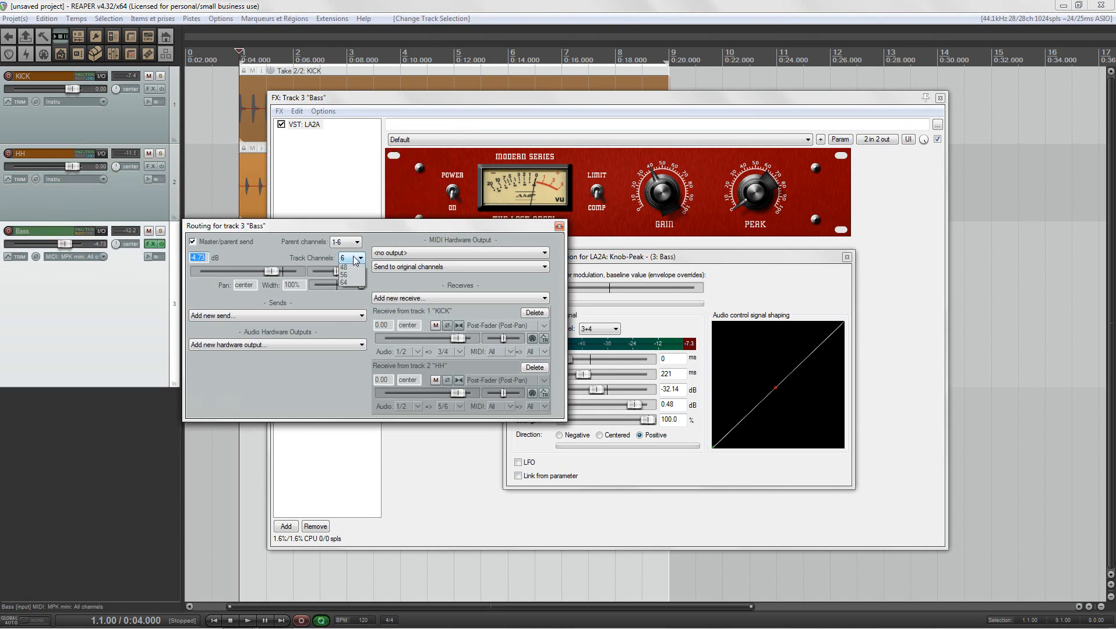
left_click(351, 258)
left_click(356, 258)
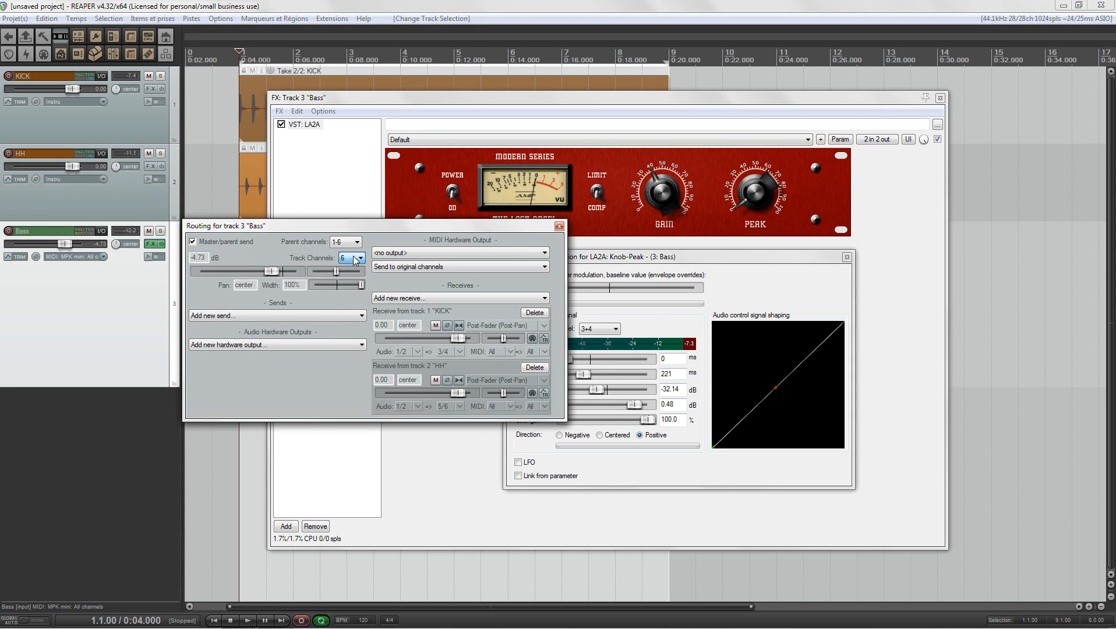
left_click(558, 226)
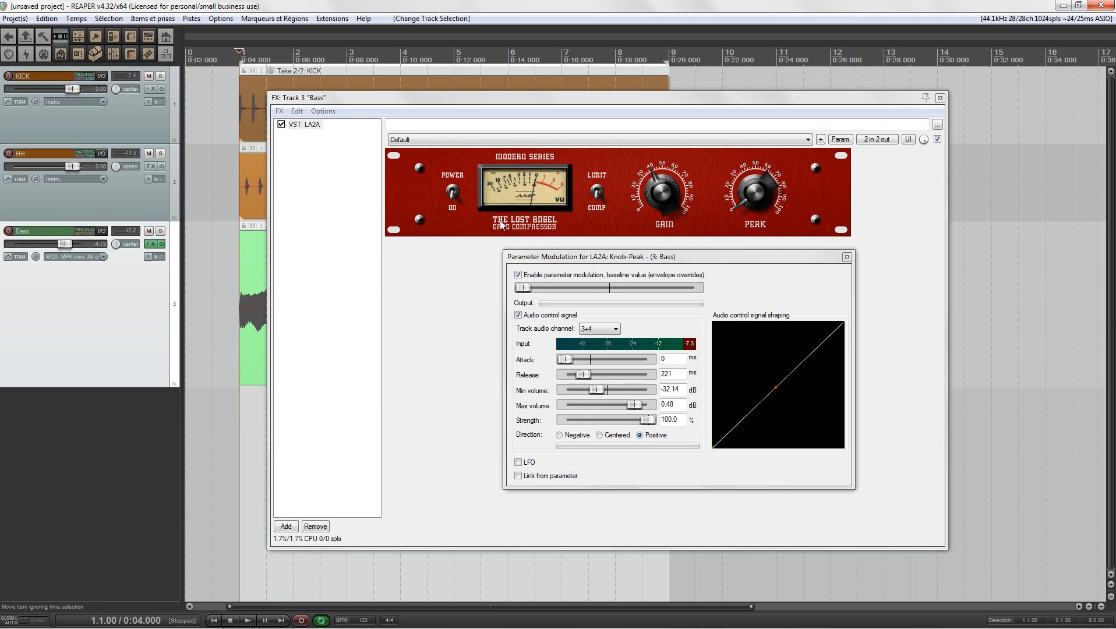
- Enable parameter modulation for LA2A's Knob-Gain and activate its audio control signal
left_click(839, 139)
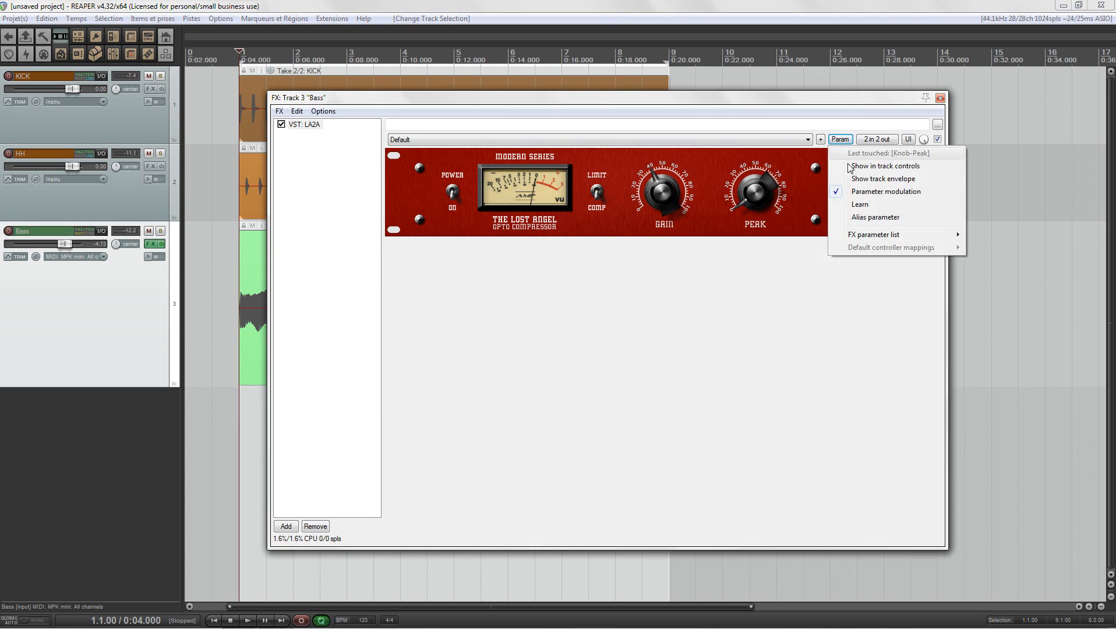
mouse_move(862, 237)
mouse_move(1013, 260)
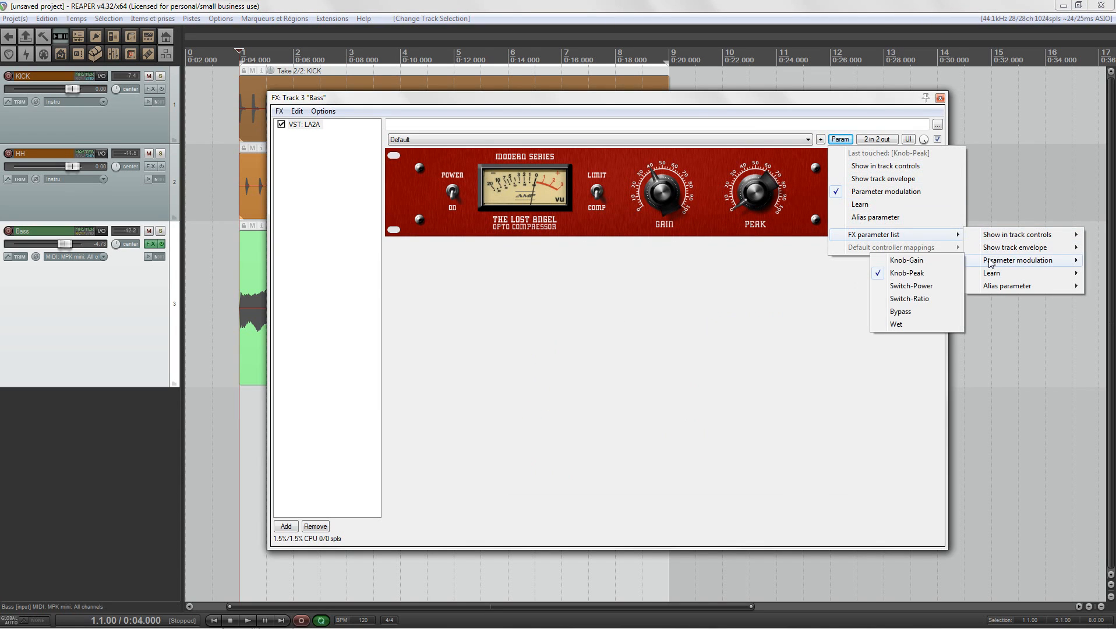
left_click(913, 262)
left_click_drag(122, 29, 633, 292)
left_click(527, 351)
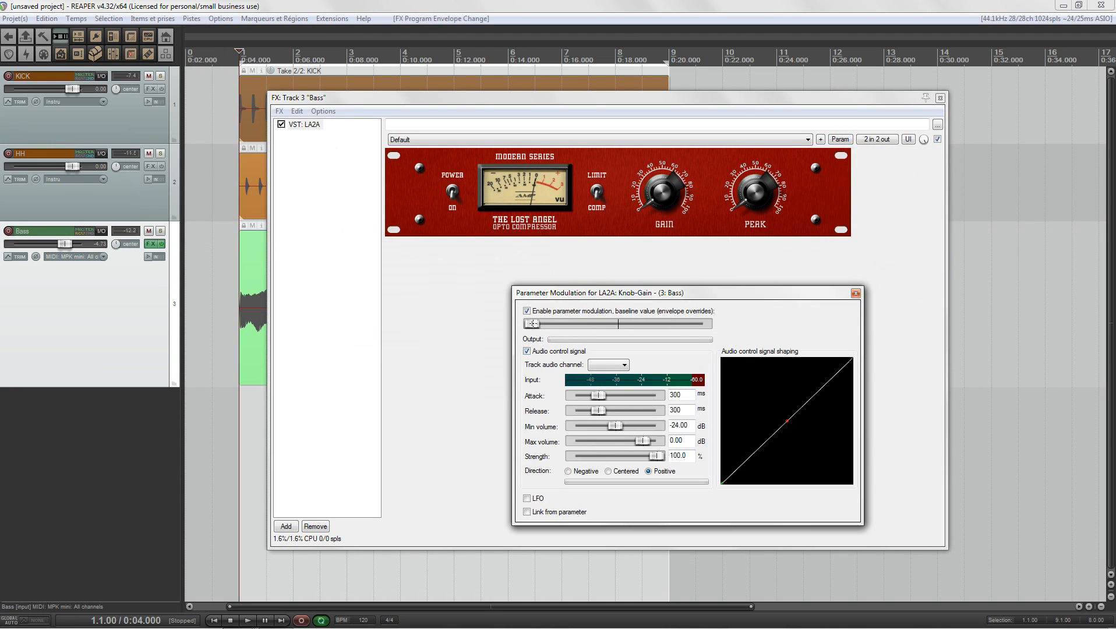
- Raise the Knob-Gain modulation baseline to just below its midpoint and use track audio channels 5+6 as control signal
left_click_drag(531, 325, 602, 326)
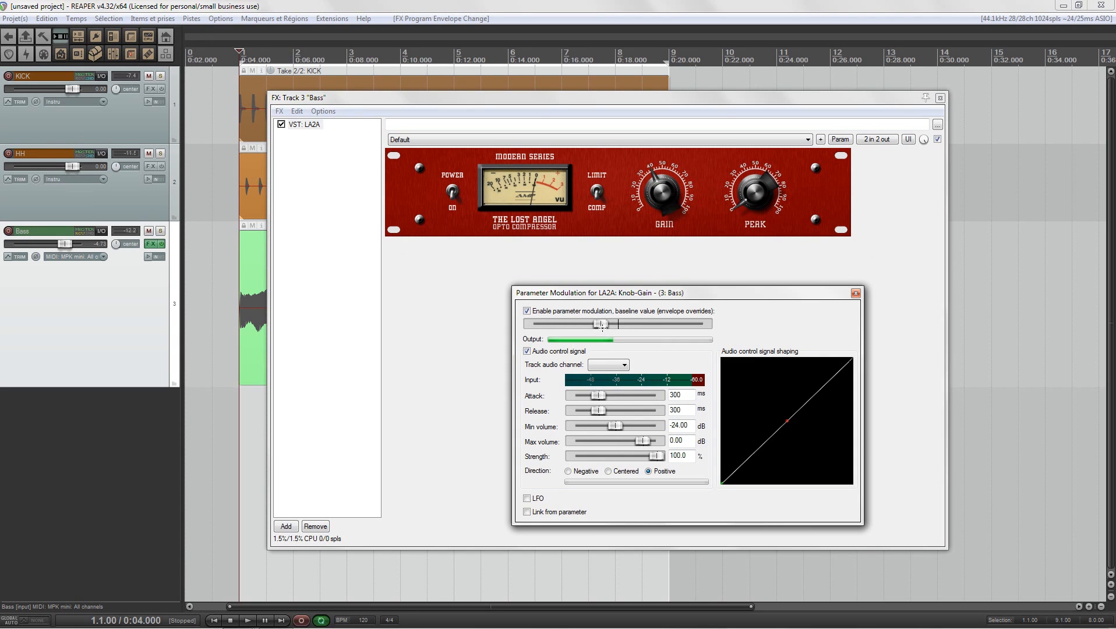
left_click(623, 366)
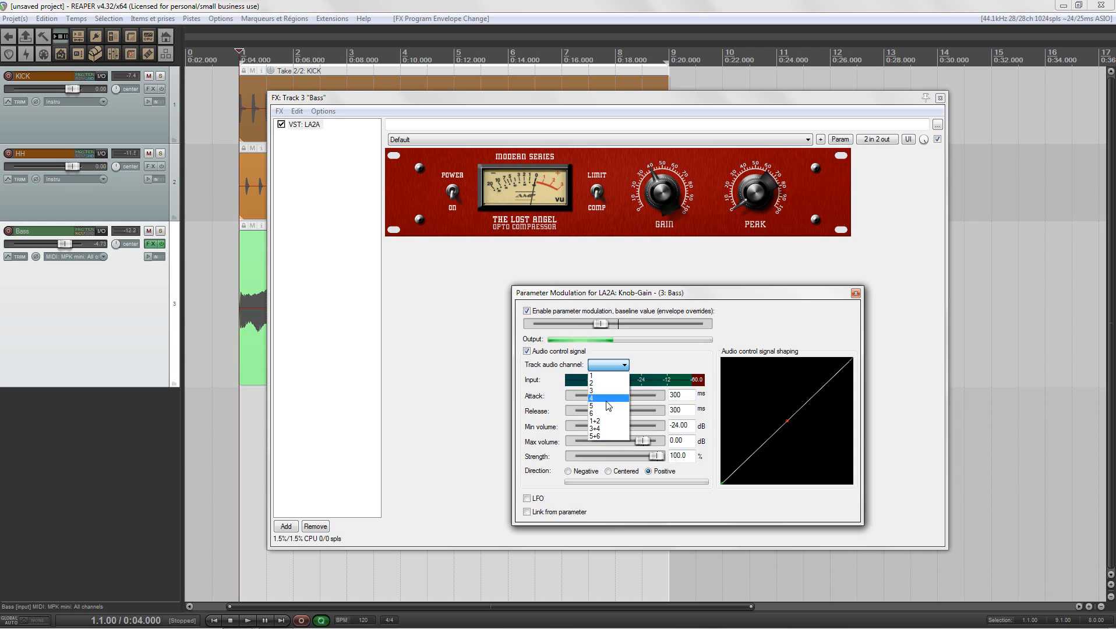
left_click(602, 435)
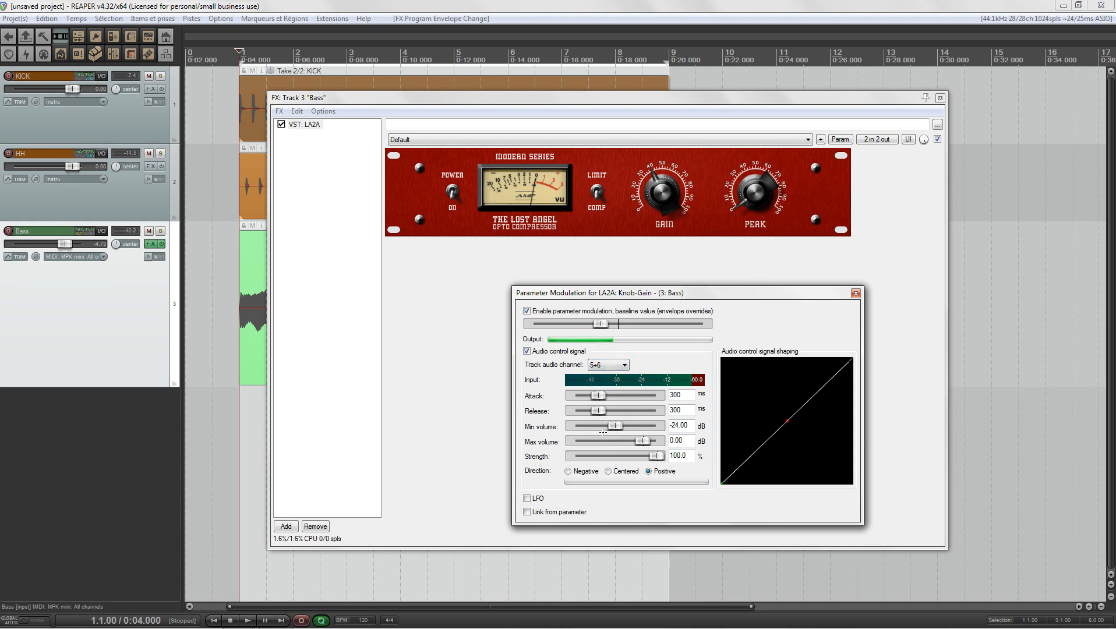
- Set attack to 0 ms, release to 391 ms, minimum volume to -27.60 dB and strength to 30.1 %, and audition the Gain modulation
left_click_drag(602, 396, 546, 402)
left_click_drag(607, 426, 612, 426)
left_click_drag(658, 457, 602, 457)
key("space")
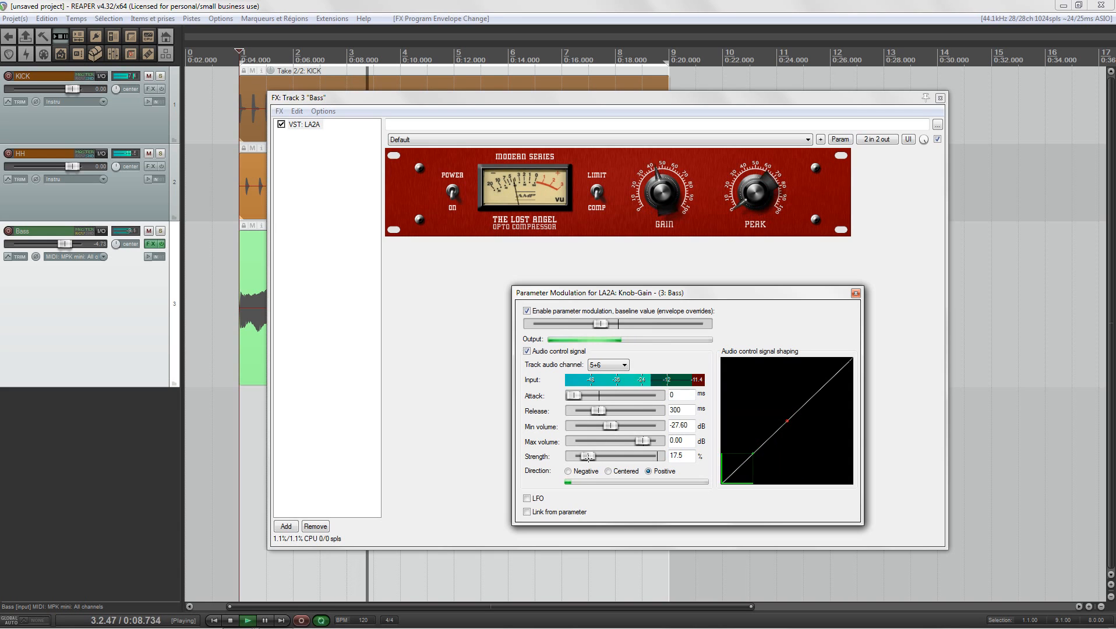
left_click_drag(597, 456, 581, 456)
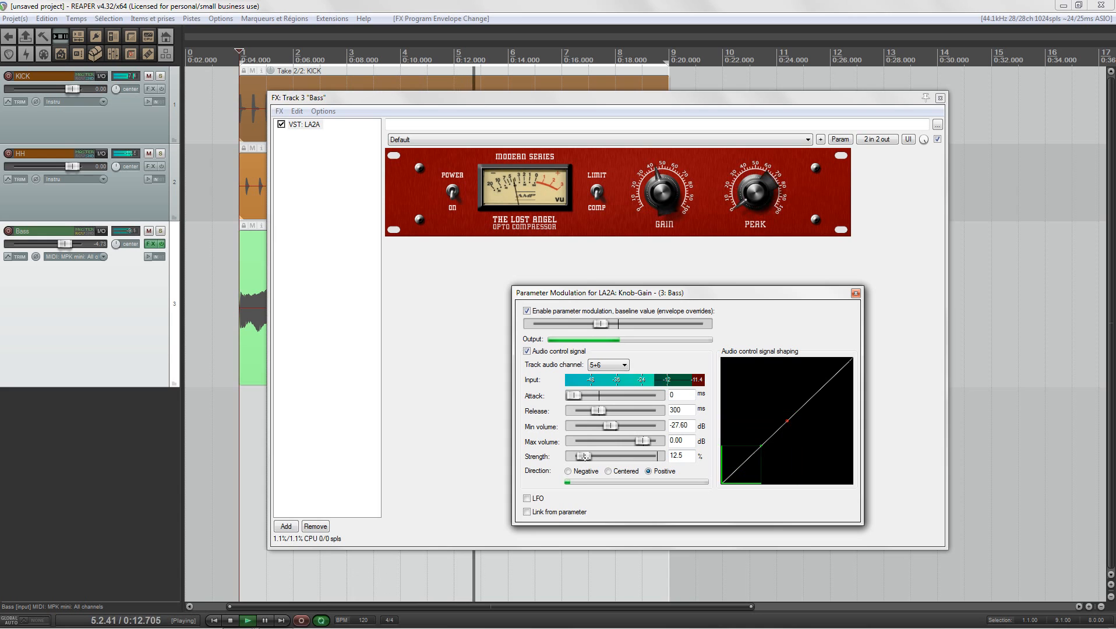
left_click_drag(581, 456, 610, 414)
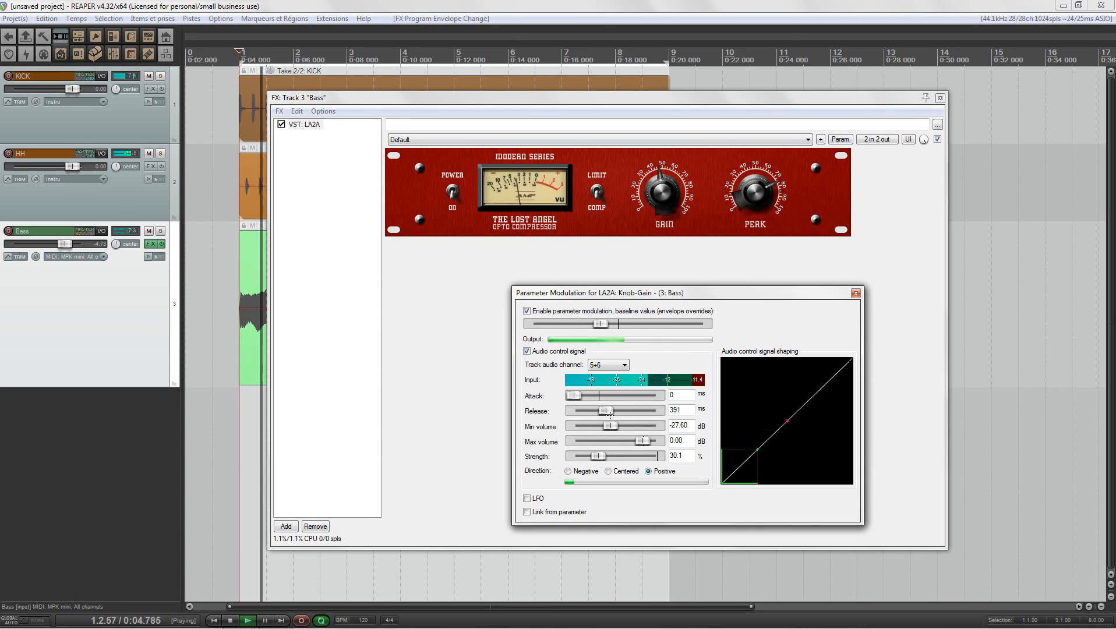
key("space")
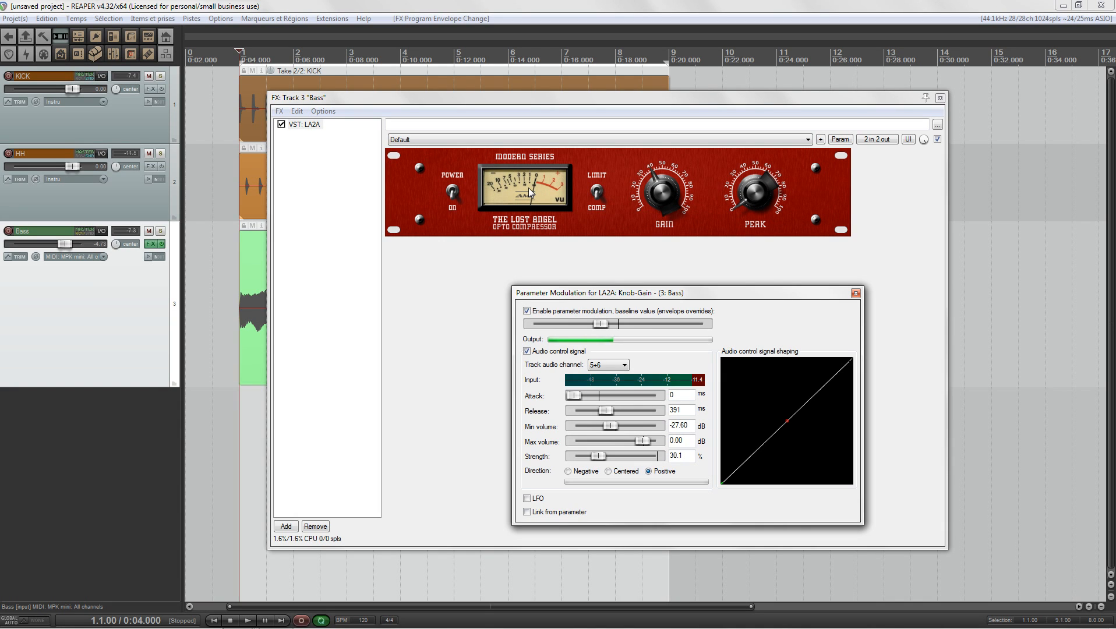
- Replace LA2A on the Bass track with ReaEQ from the EQ plugin folder
left_click(311, 527)
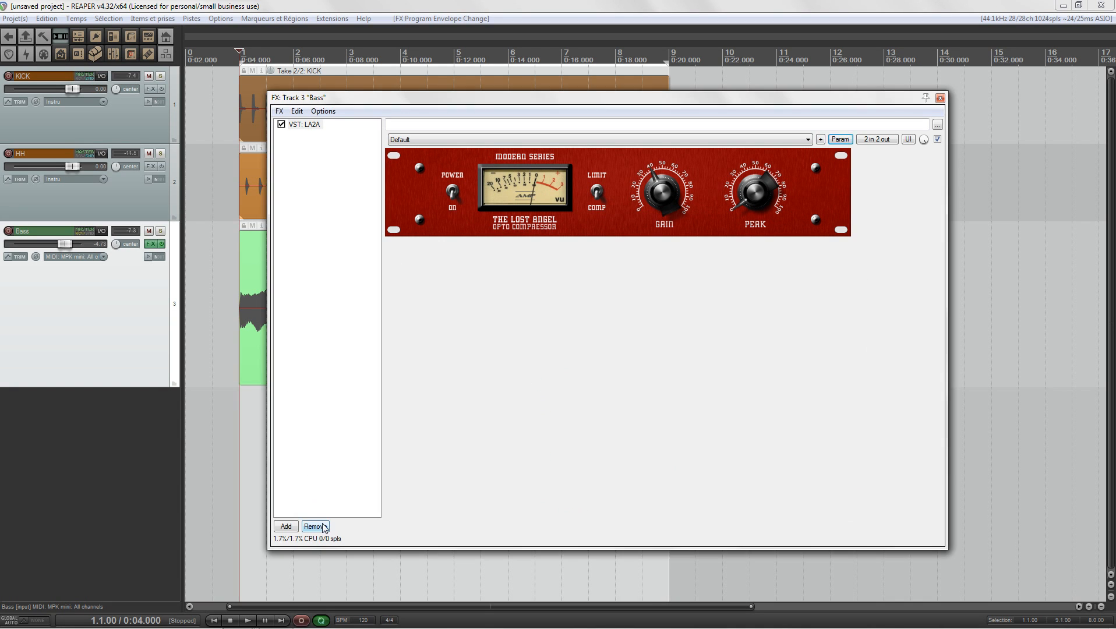
left_click(286, 526)
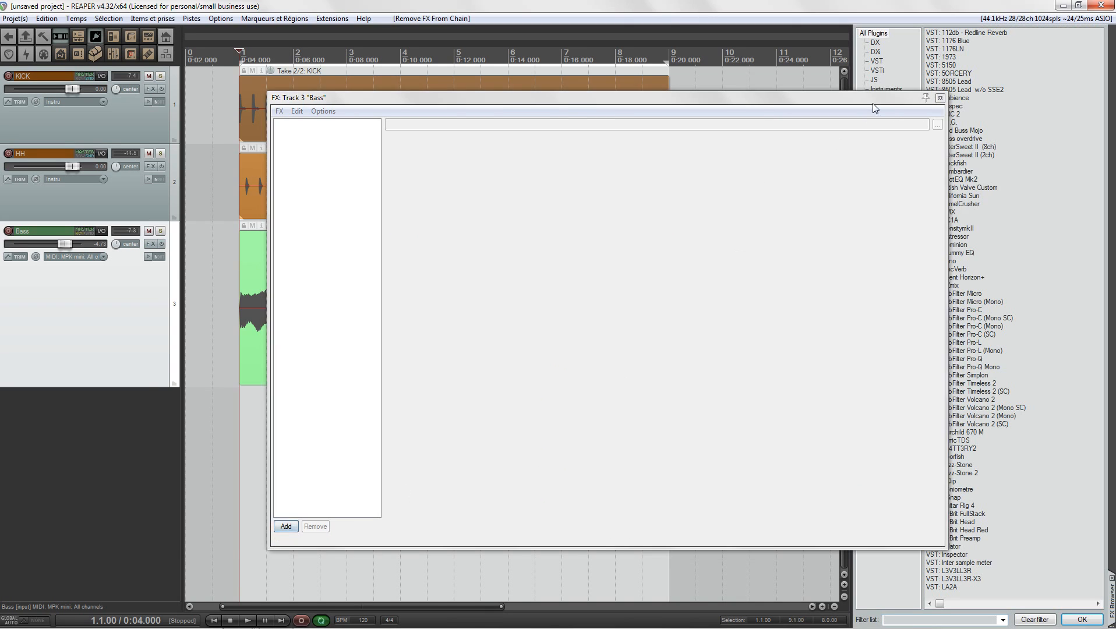
left_click_drag(873, 104, 767, 88)
left_click(880, 98)
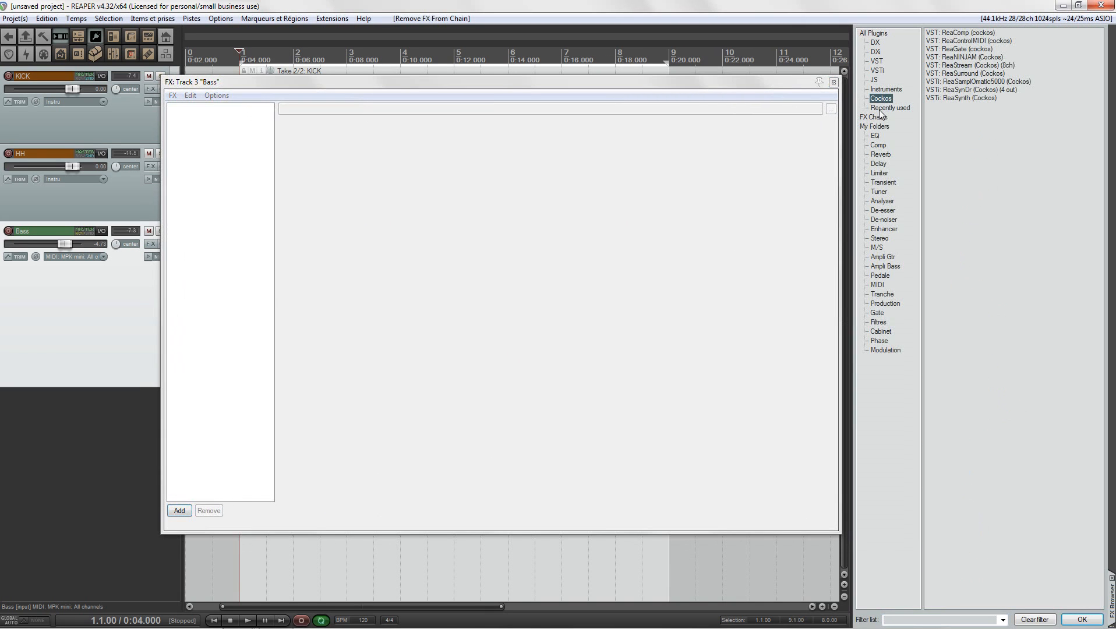
left_click(876, 136)
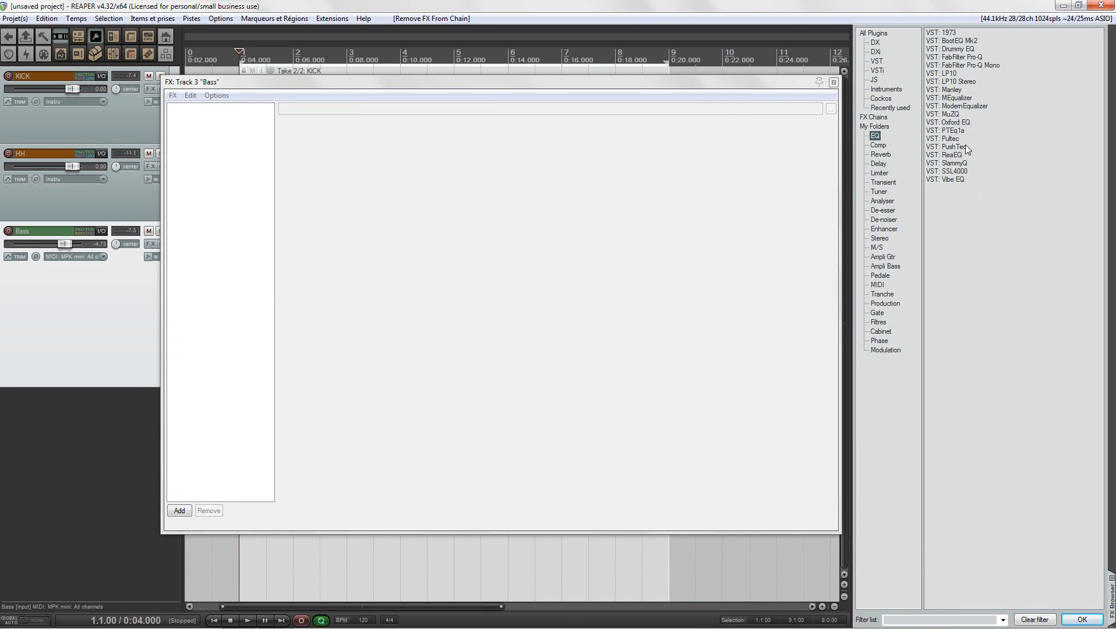
left_click_drag(951, 155, 228, 174)
left_click_drag(414, 89, 562, 94)
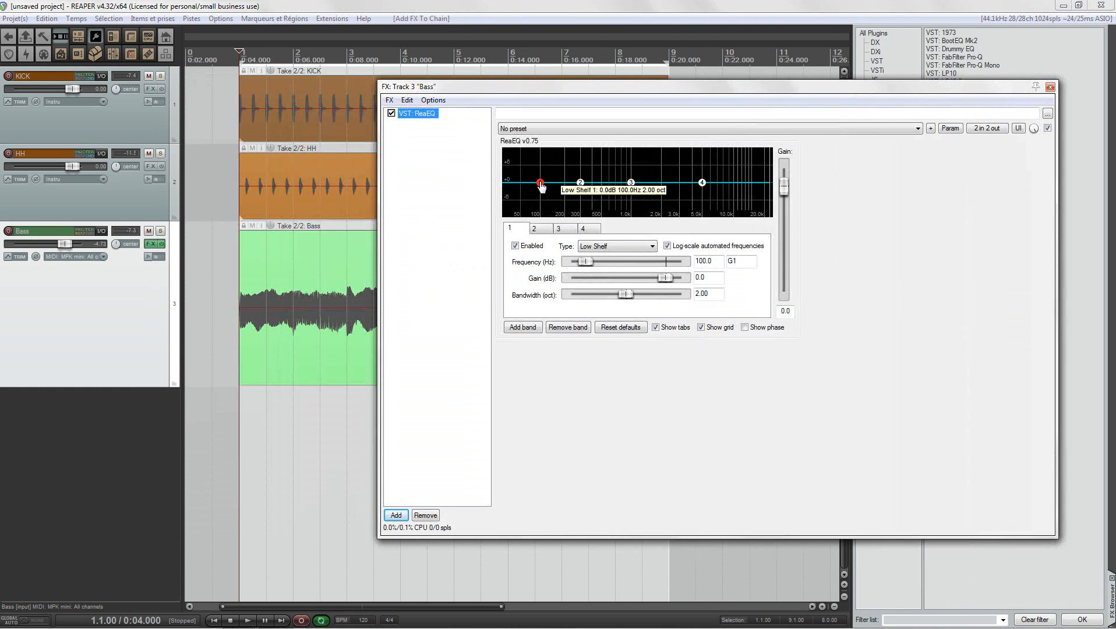
- Set ReaEQ's low shelf band 1 to 6.0 dB gain and 0.01 oct bandwidth, and audition it briefly
left_click_drag(540, 184, 540, 169)
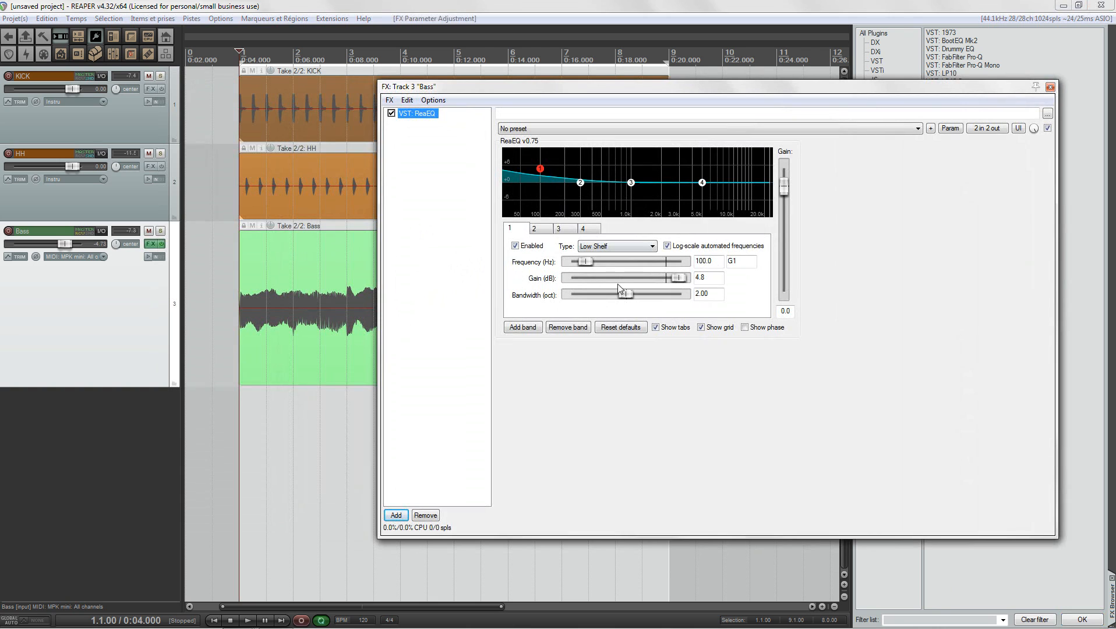
left_click_drag(623, 294, 569, 294)
left_click_drag(540, 169, 541, 167)
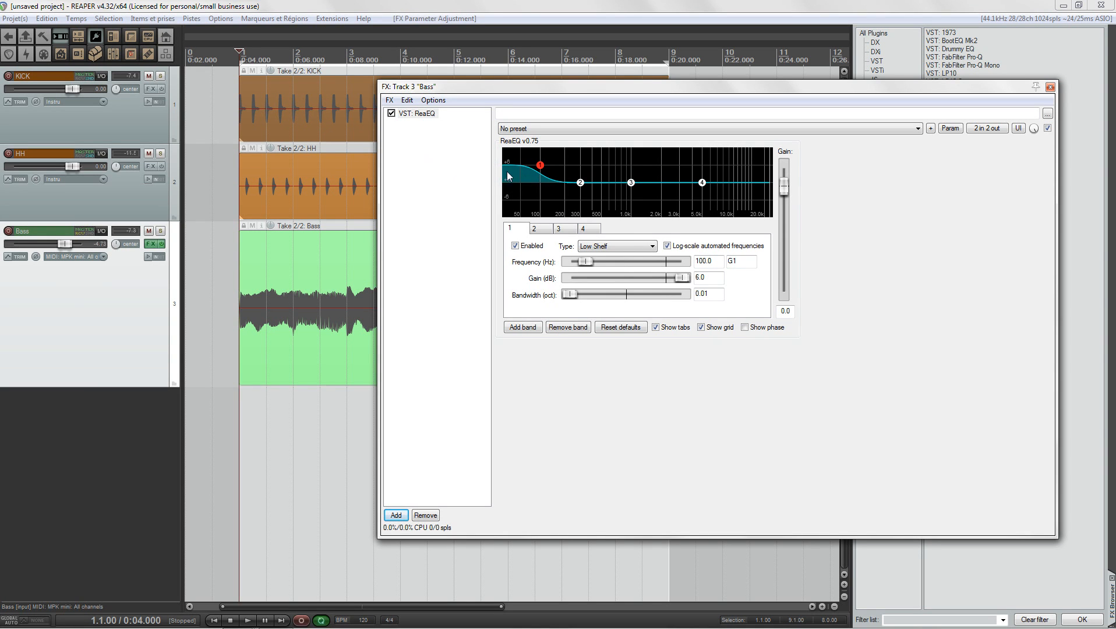
key("space")
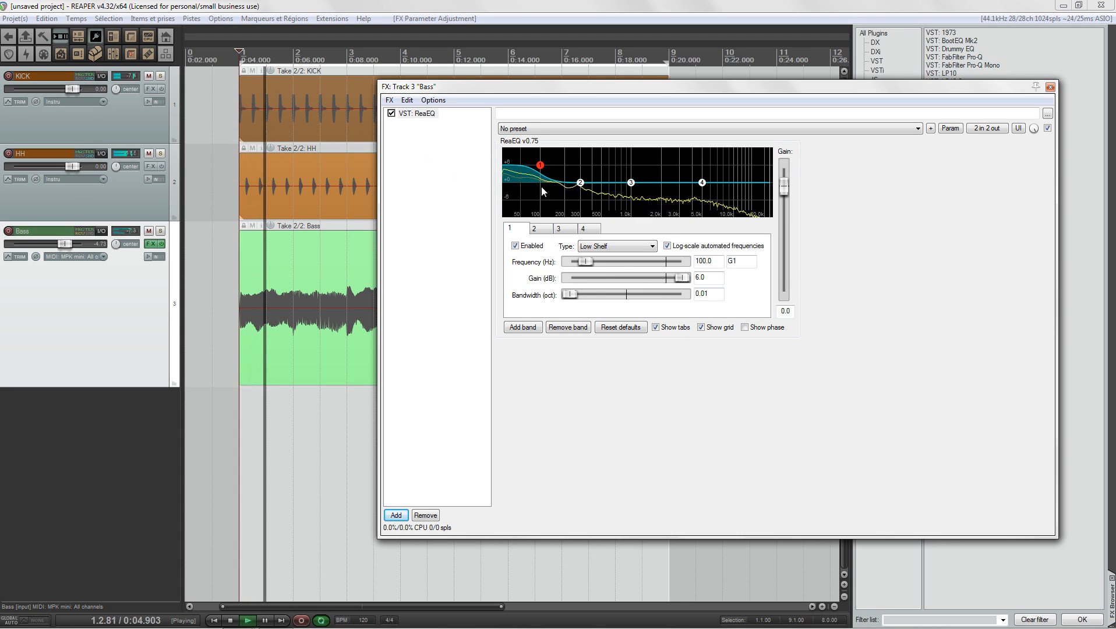
key("space")
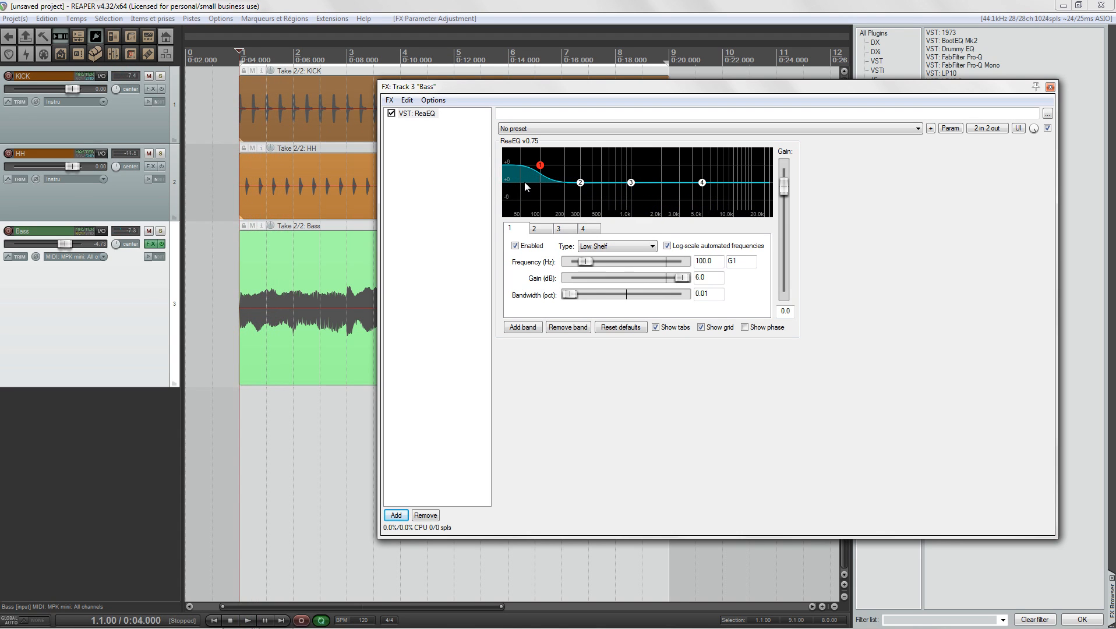
- Check the KICK track's send to Bass in its routing window and close the window
mouse_move(541, 167)
left_click(101, 75)
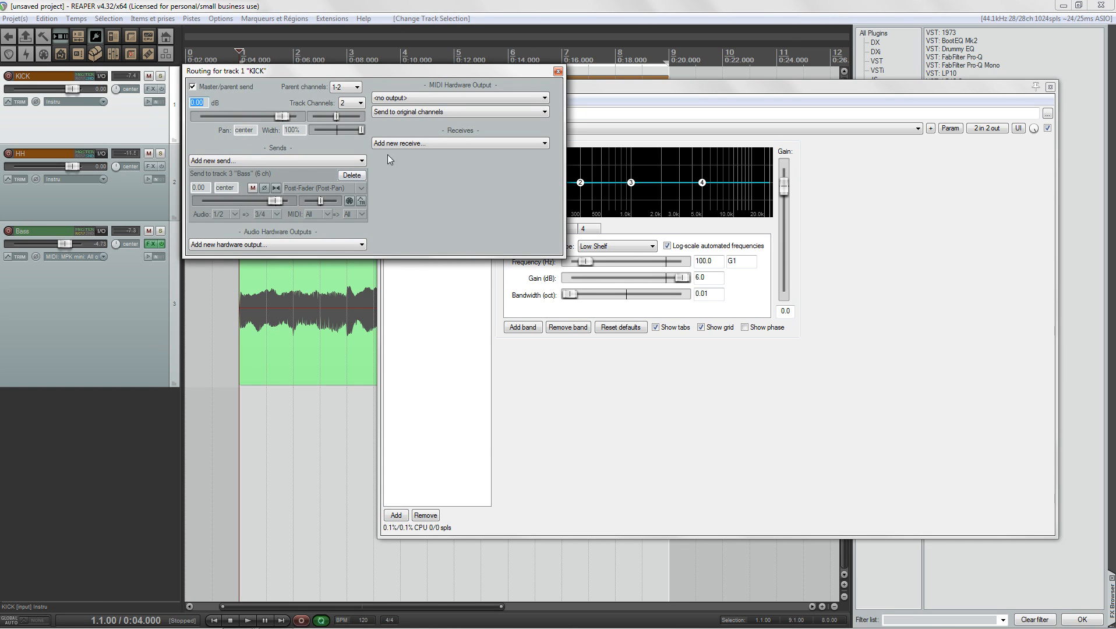
left_click(558, 71)
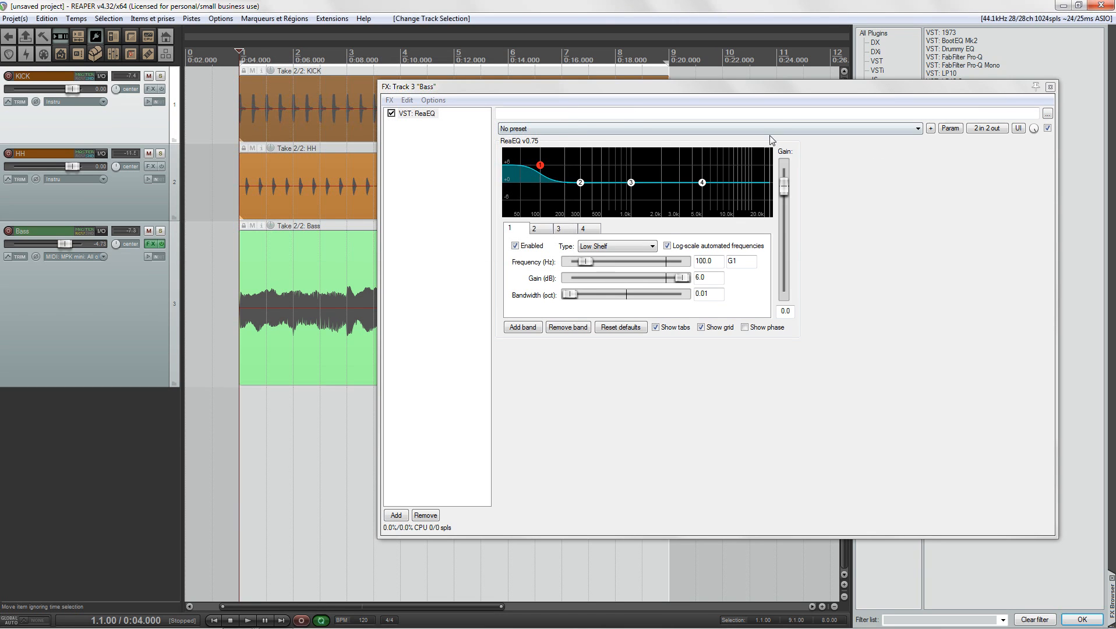
- Enable parameter modulation for ReaEQ's 1-Gain (Low) and activate its audio control signal
left_click(950, 128)
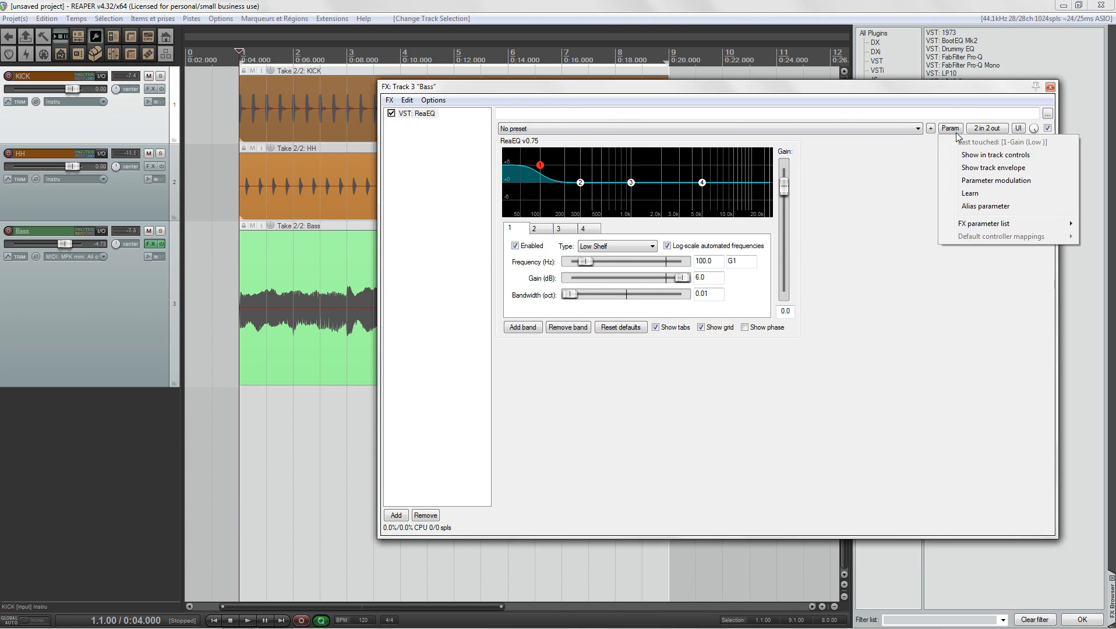
mouse_move(1066, 224)
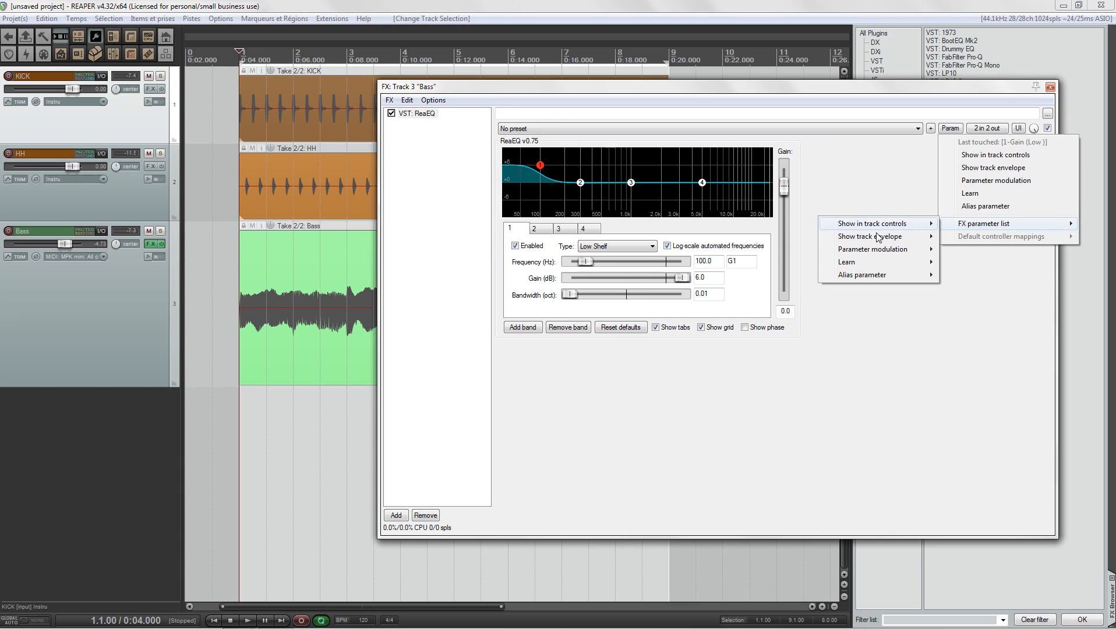
mouse_move(869, 249)
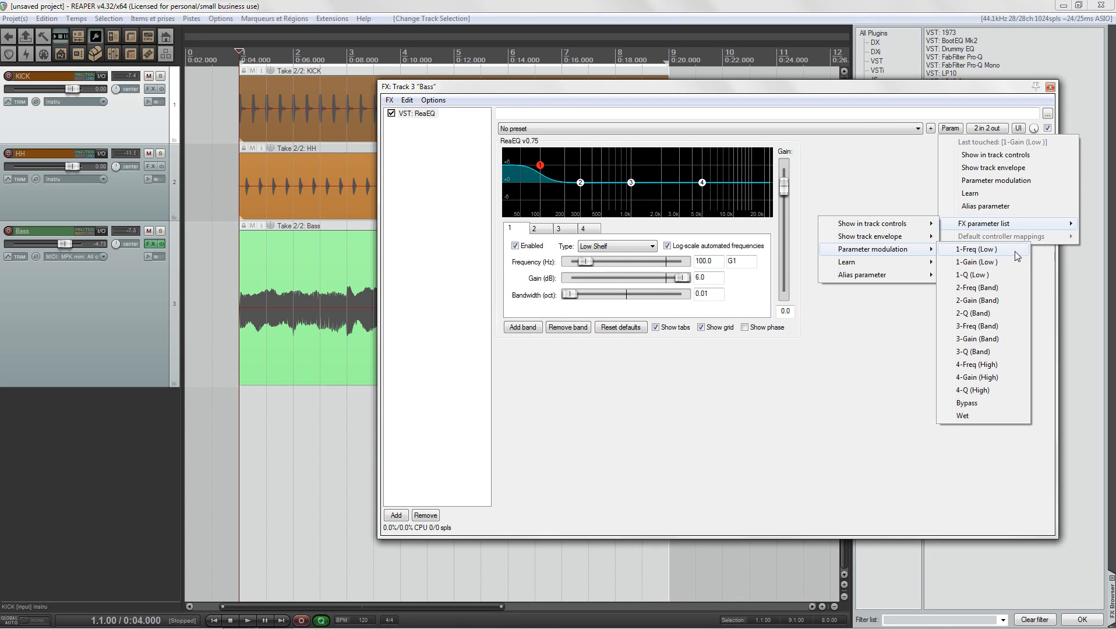
left_click(976, 262)
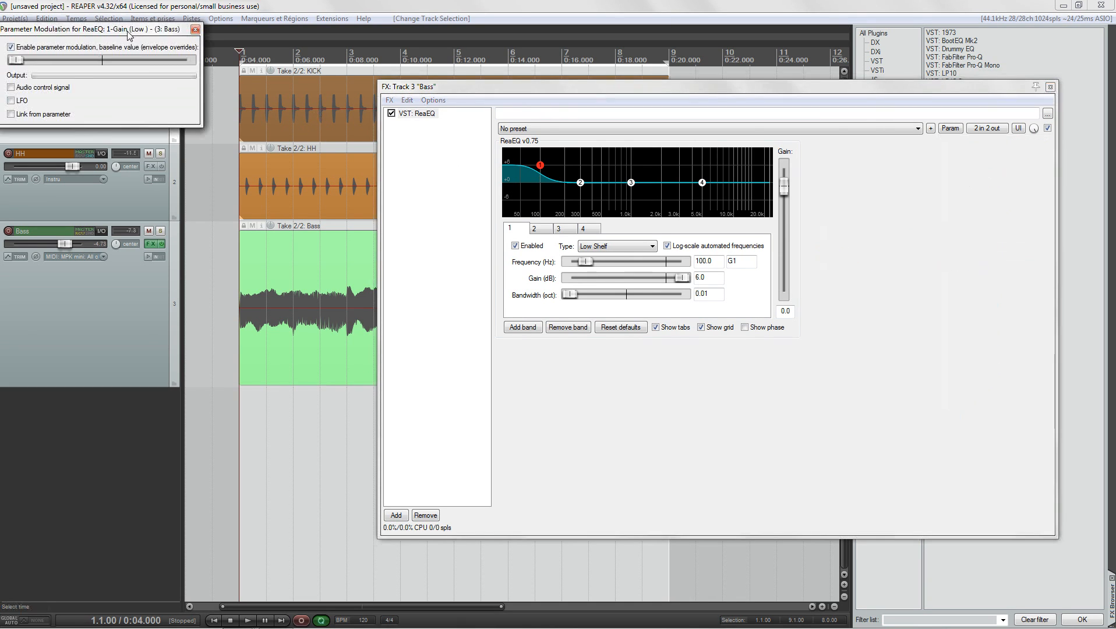
left_click_drag(126, 29, 777, 287)
left_click(665, 345)
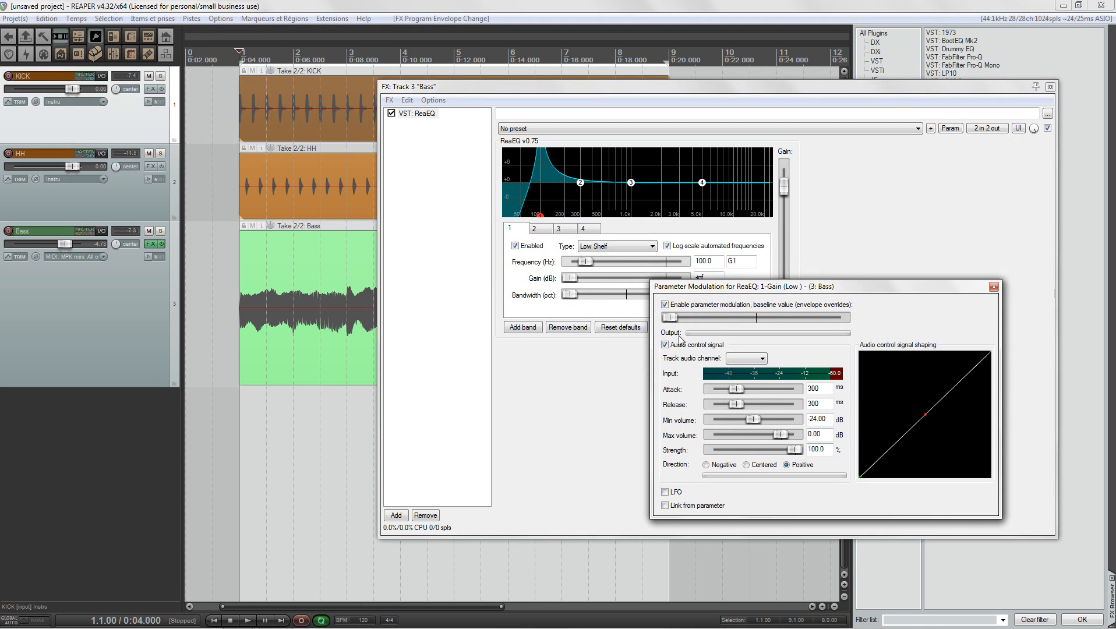
- Use track audio channels 3+4 as control signal and raise the modulation baseline to bring band 1 to about 6.0 dB gain
left_click(754, 359)
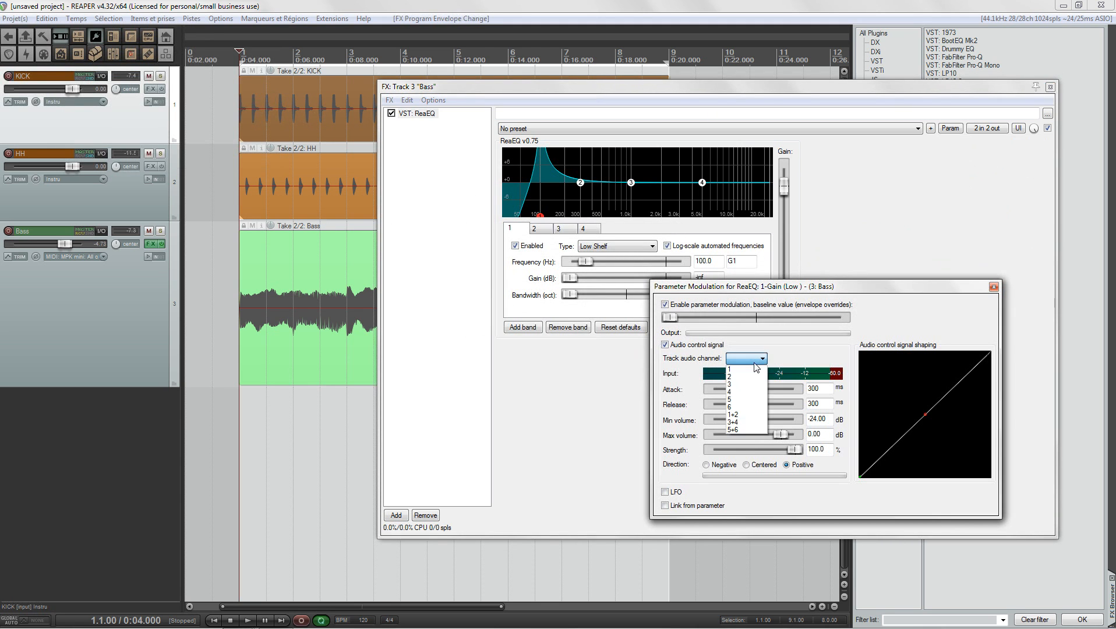
left_click(738, 423)
left_click_drag(673, 319, 785, 326)
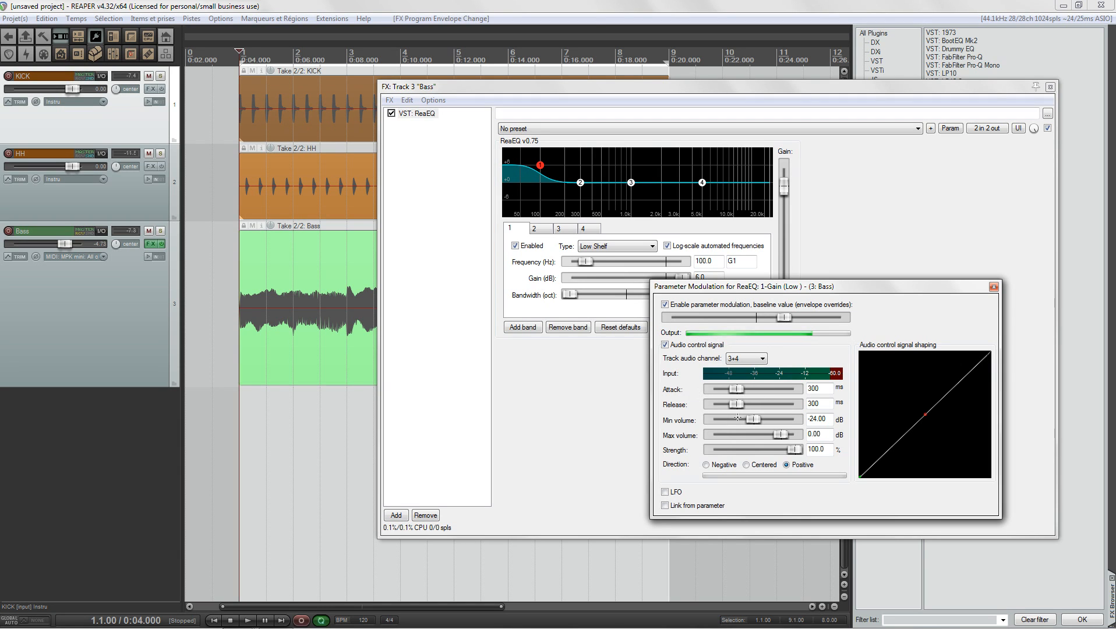
- Set attack to 0 ms, release to 152 ms, minimum volume to -30.62 dB, strength to 52.1 % and direction to Negative, and audition the modulation
left_click_drag(739, 389, 706, 389)
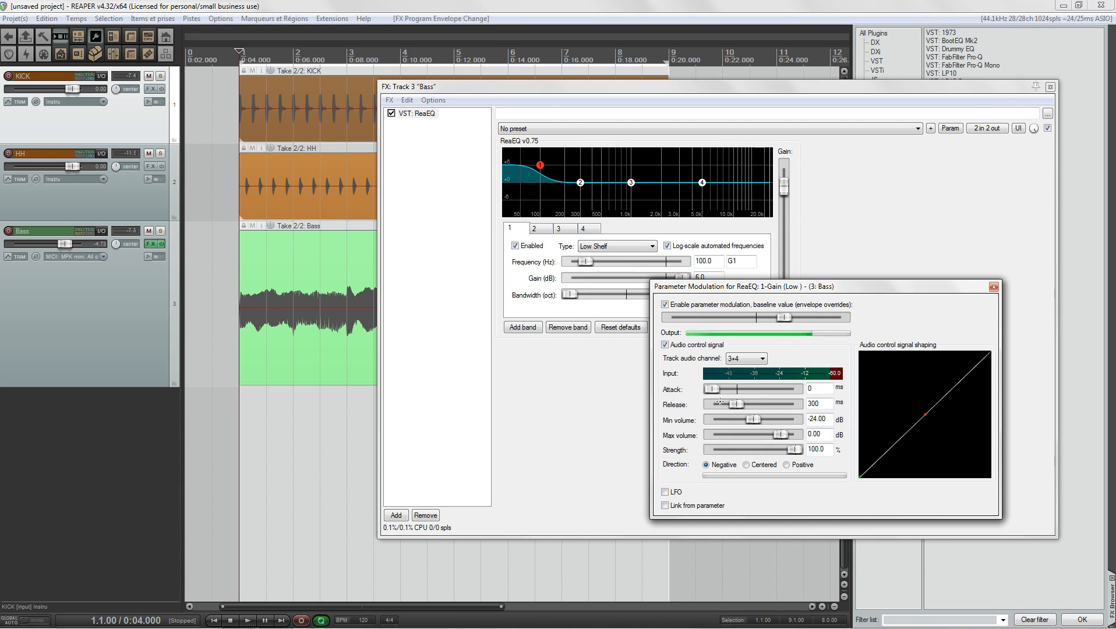
left_click_drag(750, 419, 744, 420)
left_click_drag(796, 450, 757, 450)
key("space")
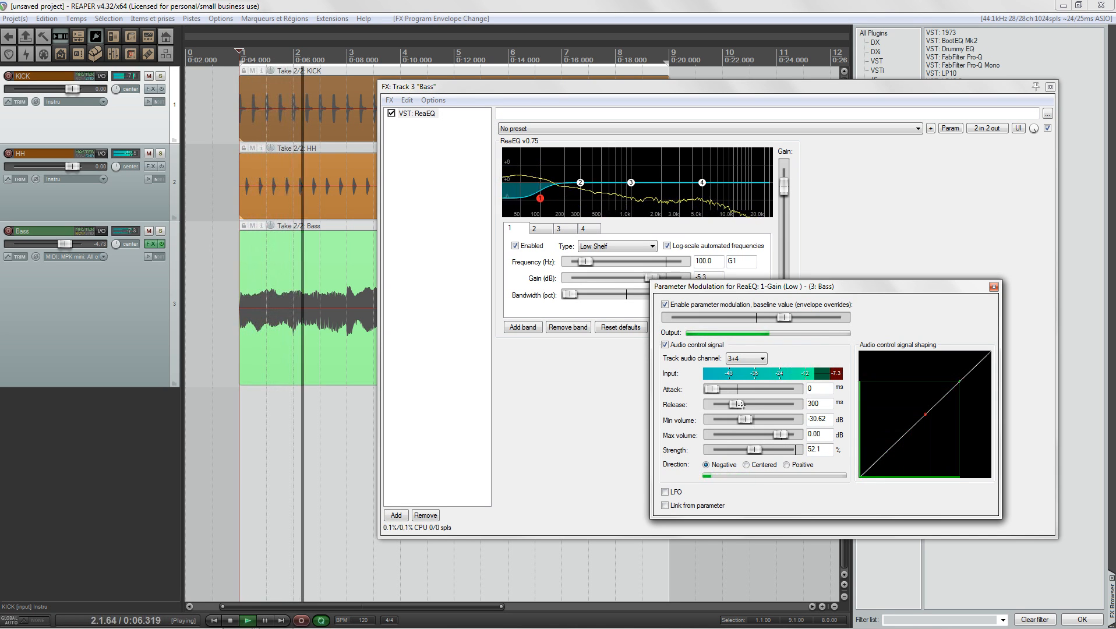
left_click_drag(740, 404, 730, 403)
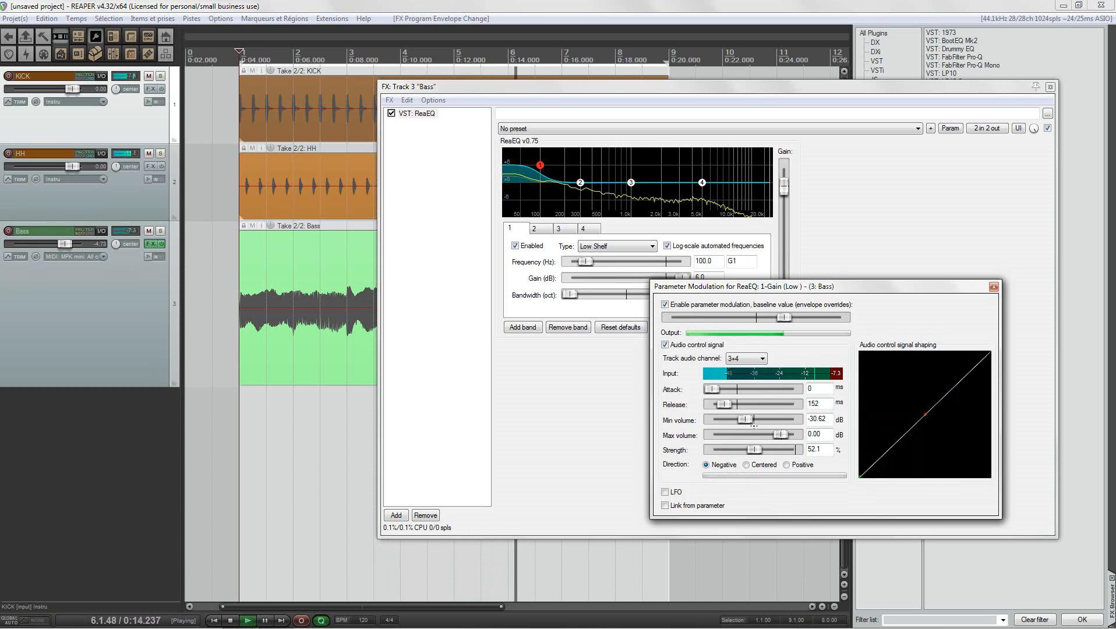
key("space")
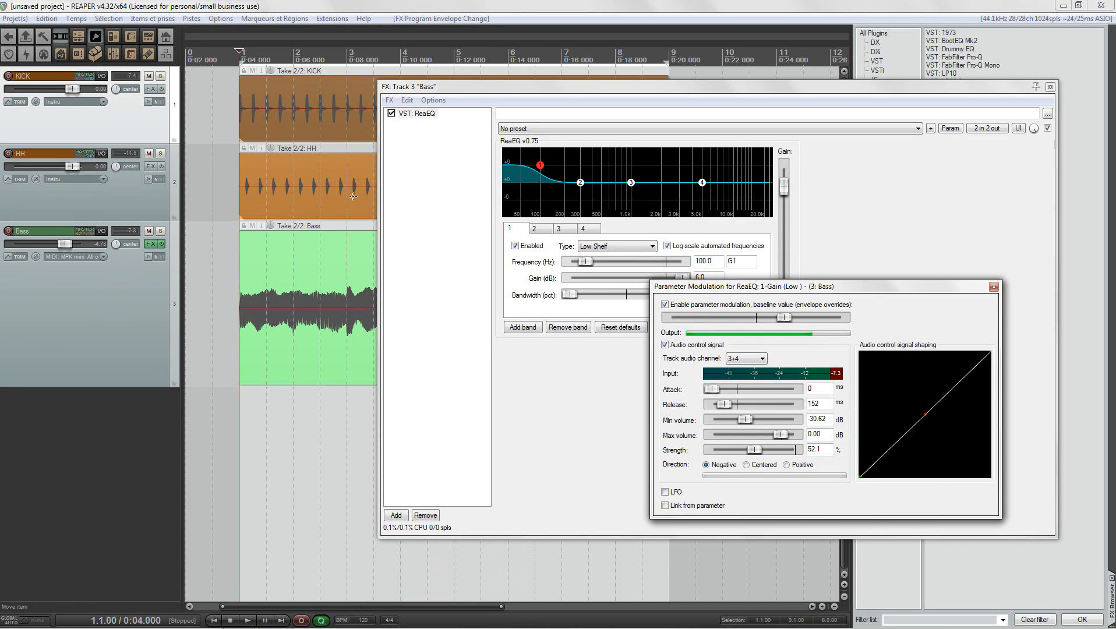
- Split the KICK item around mid-bar 2 and the start of bar 3, delete the middle piece and return the edit cursor to 1.1.00
left_click(316, 129)
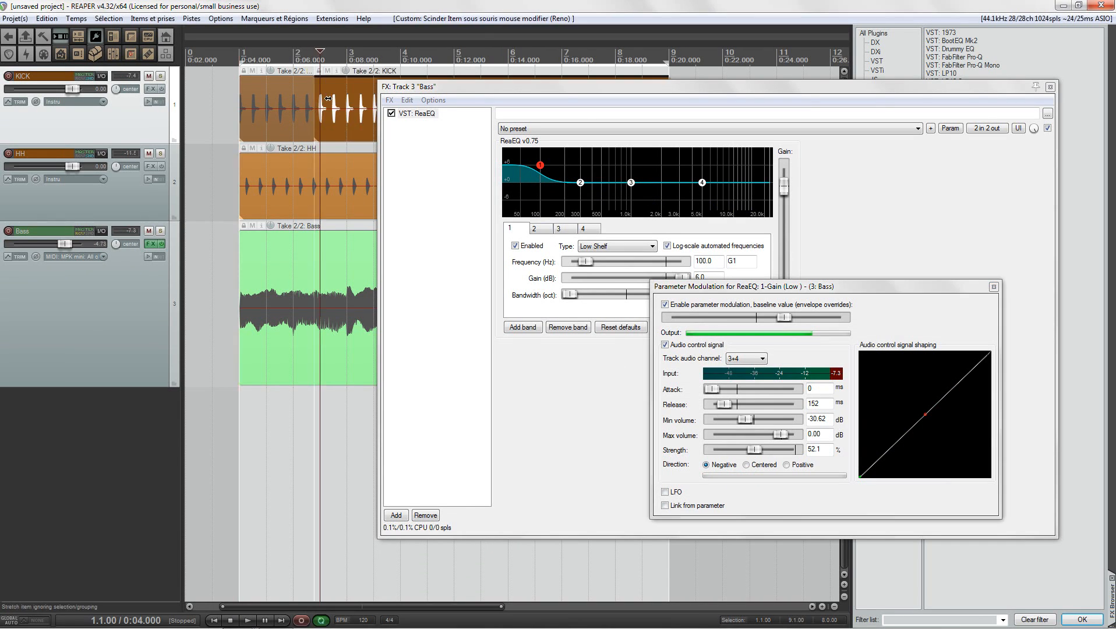
left_click(350, 103)
left_click(328, 105)
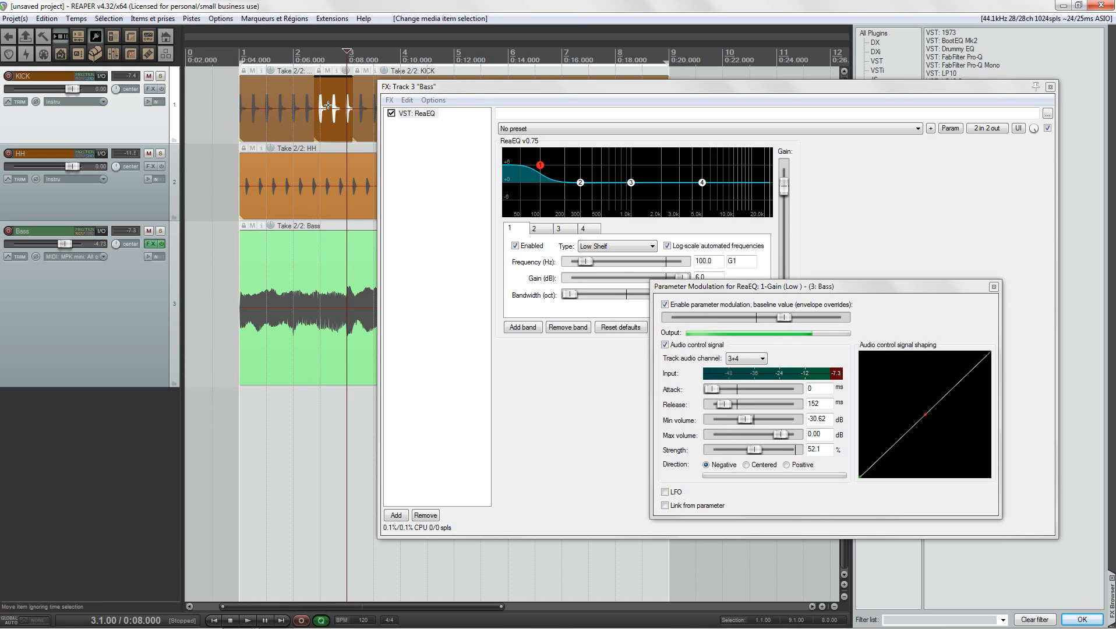
key("Delete")
left_click(236, 48)
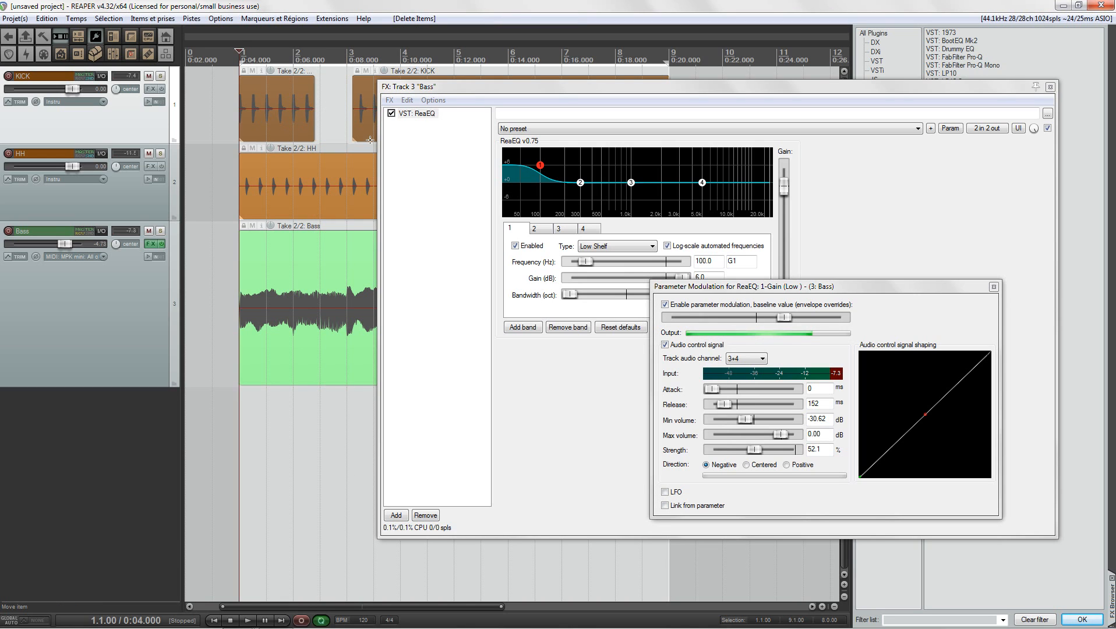
- Play back the ducked low shelf on Bass, stop playback and close ReaEQ's parameter modulation window
key("space")
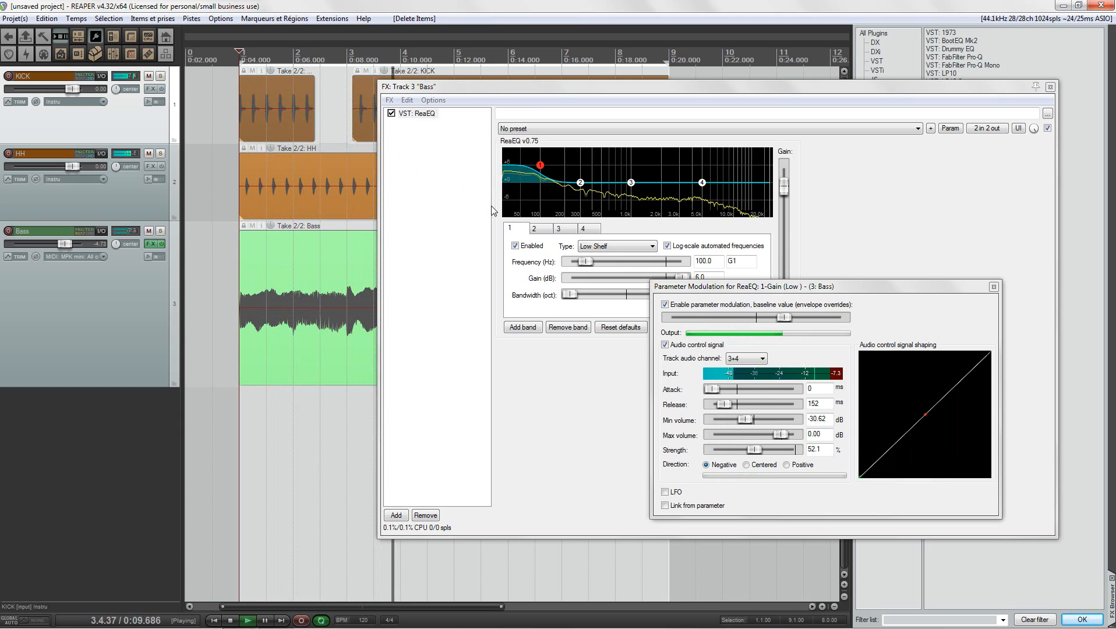
key("space")
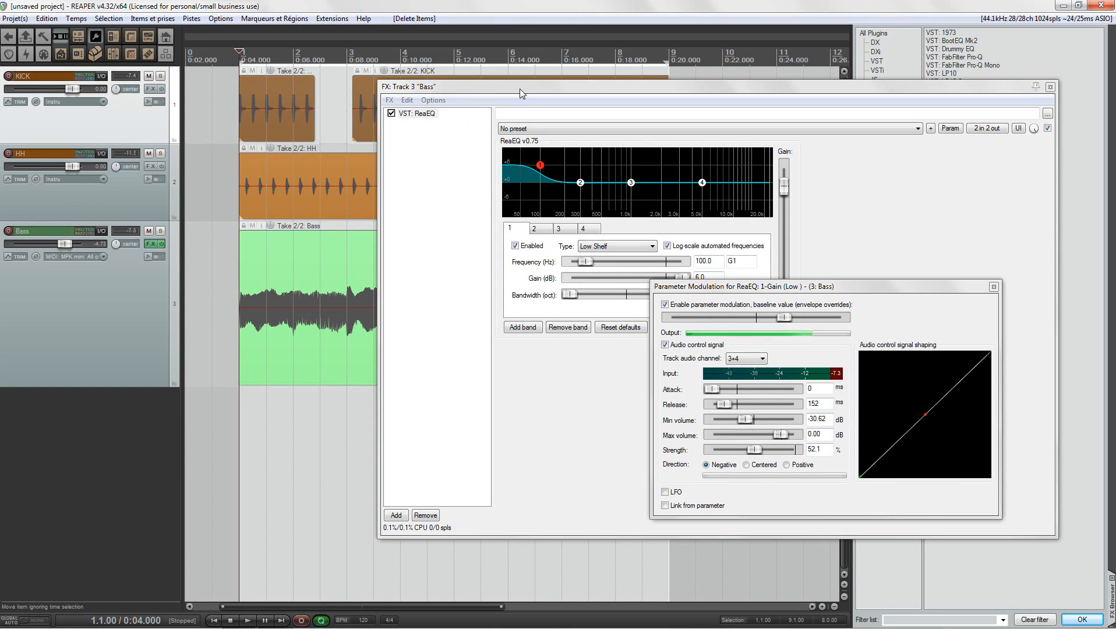
left_click(993, 287)
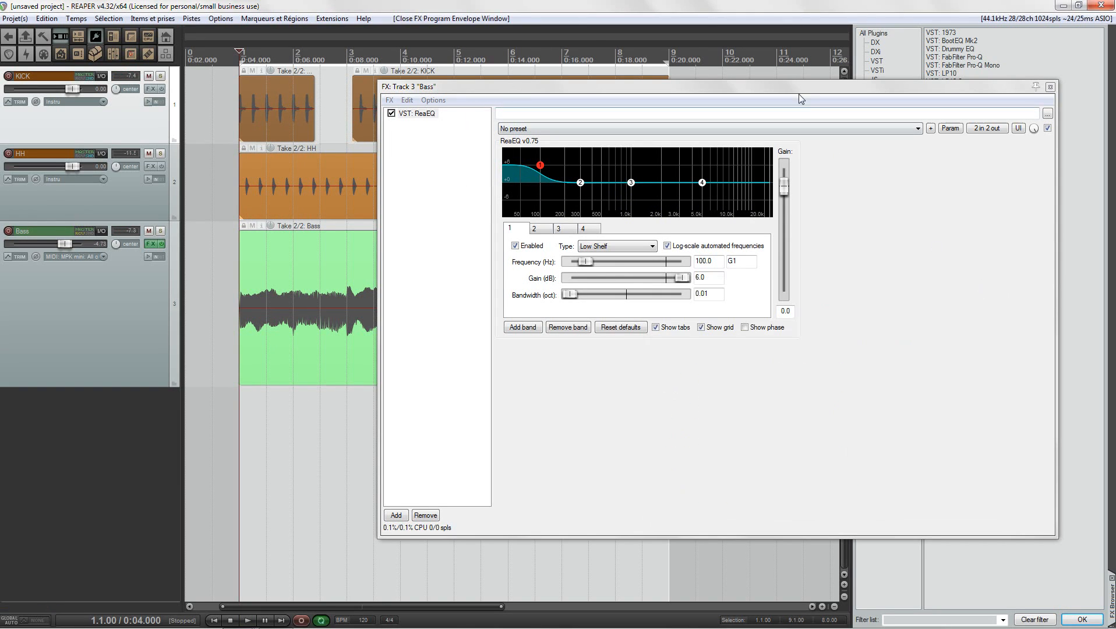
- Add the Kontakt 5 (8 out) instrument to Bass's FX chain and load the Session Strings patch 05 Legato
left_click_drag(806, 98, 598, 61)
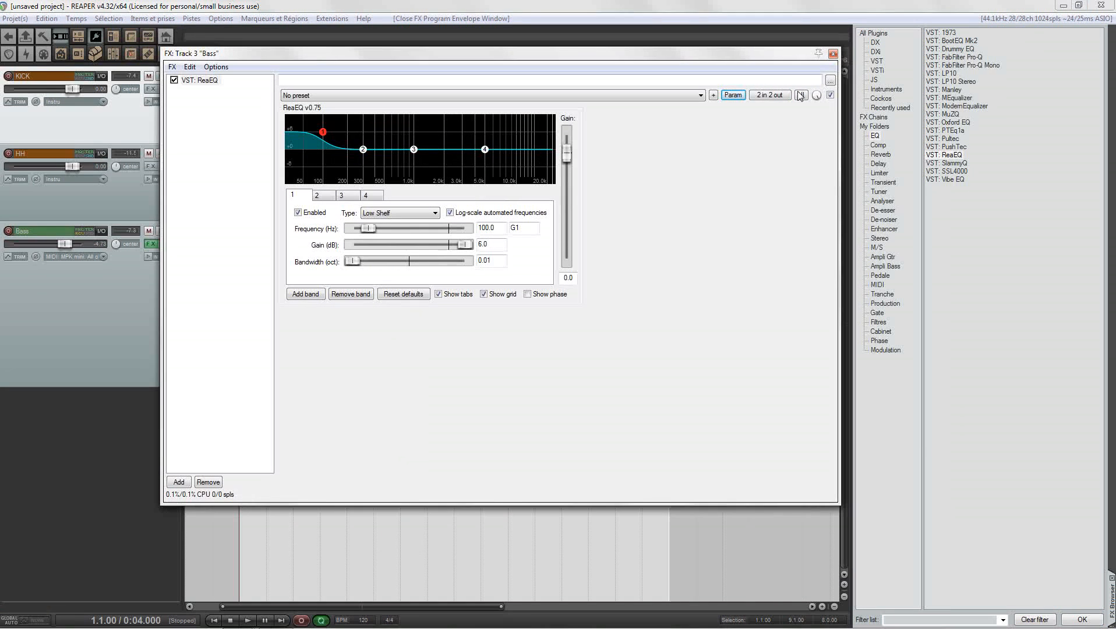
left_click(888, 89)
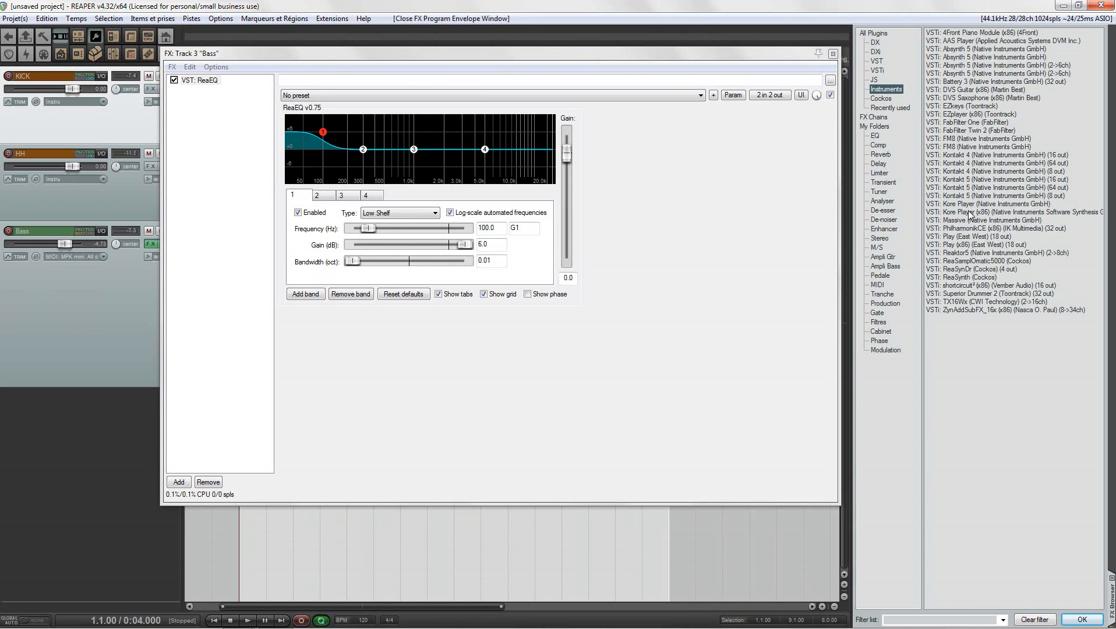
left_click_drag(962, 201, 269, 119)
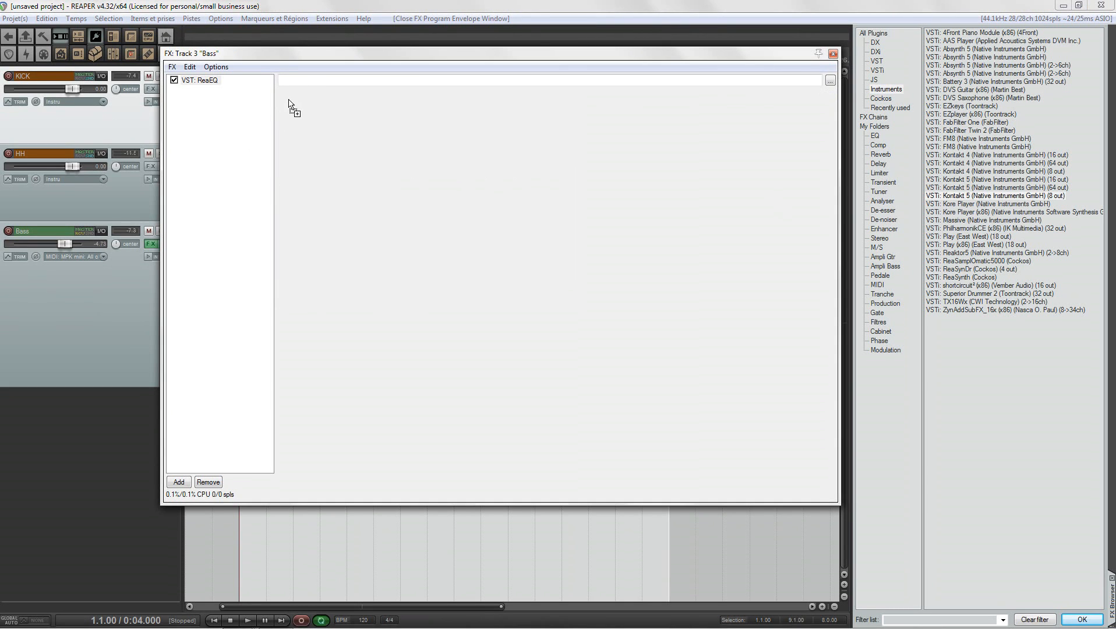
left_click_drag(333, 54, 511, 54)
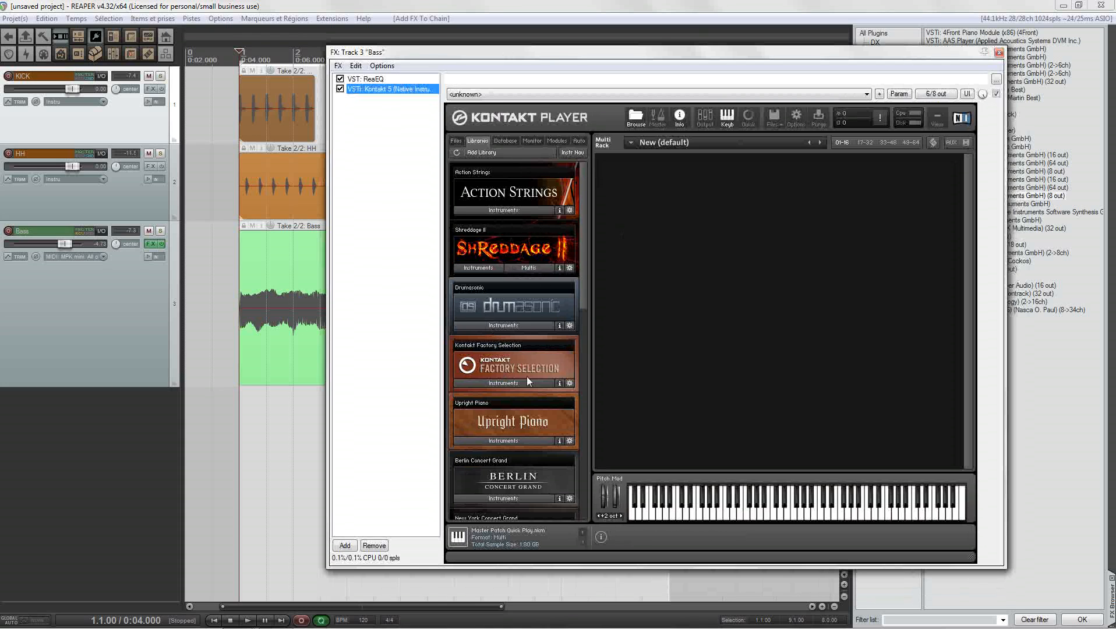
left_click_drag(578, 295, 581, 443)
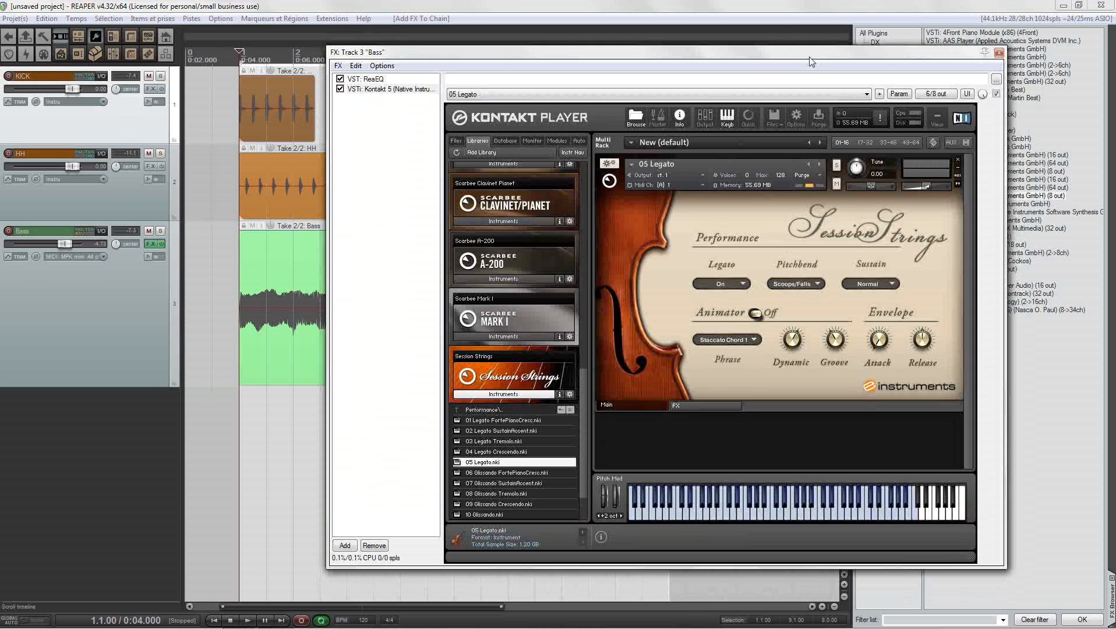
- Enable parameter modulation for Kontakt 5's unnamed 05 Legato parameter, with track audio channels 3+4 as the audio control signal
left_click_drag(811, 55, 733, 44)
left_click(825, 85)
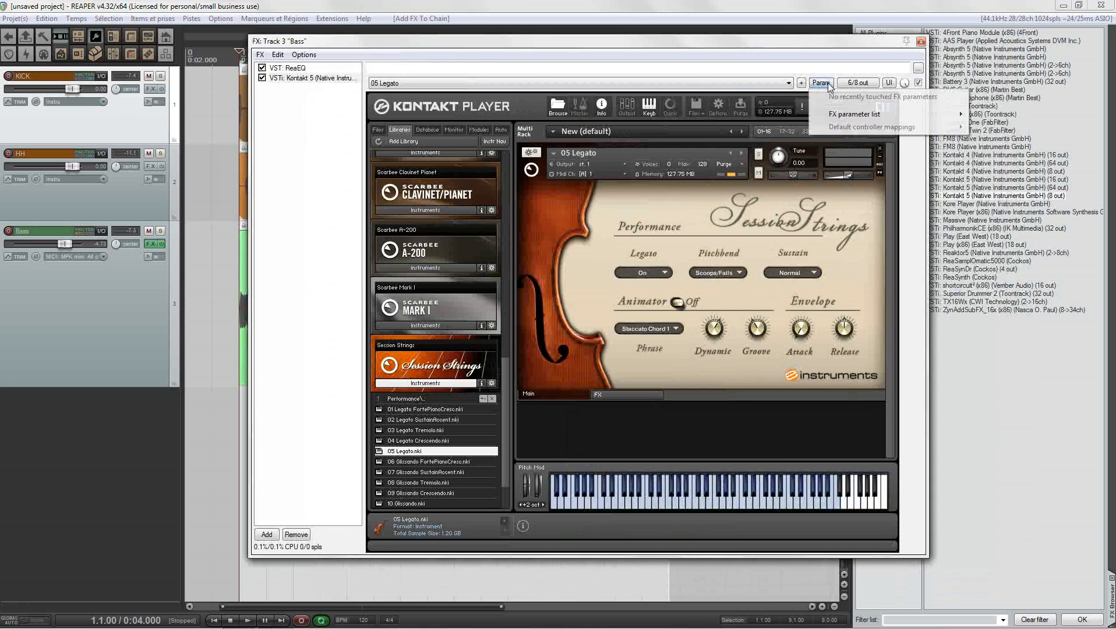
mouse_move(832, 115)
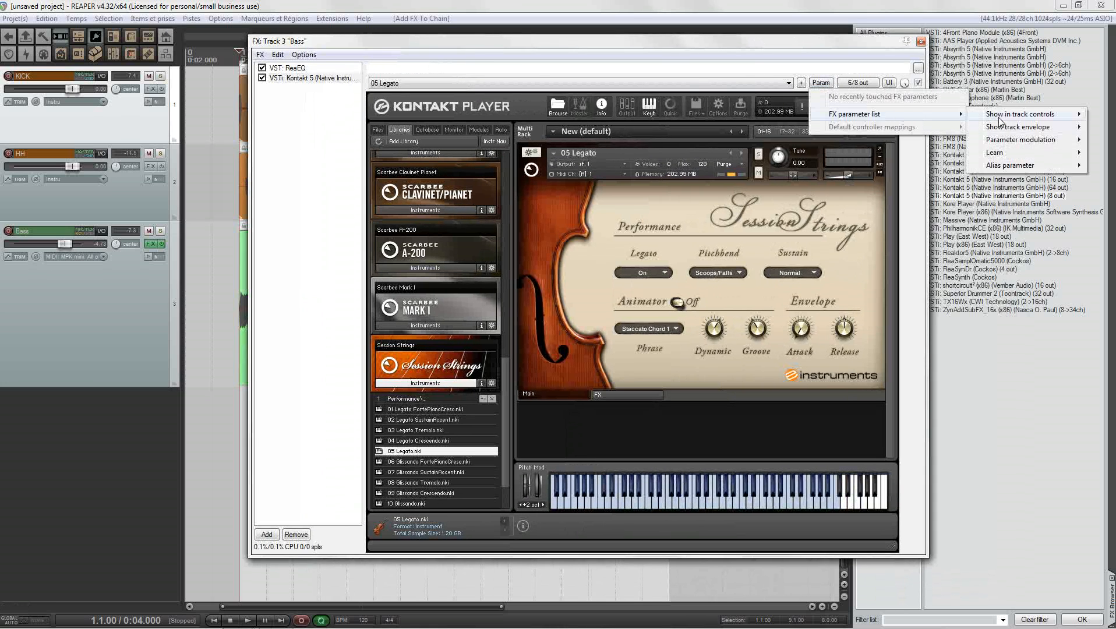
mouse_move(1010, 145)
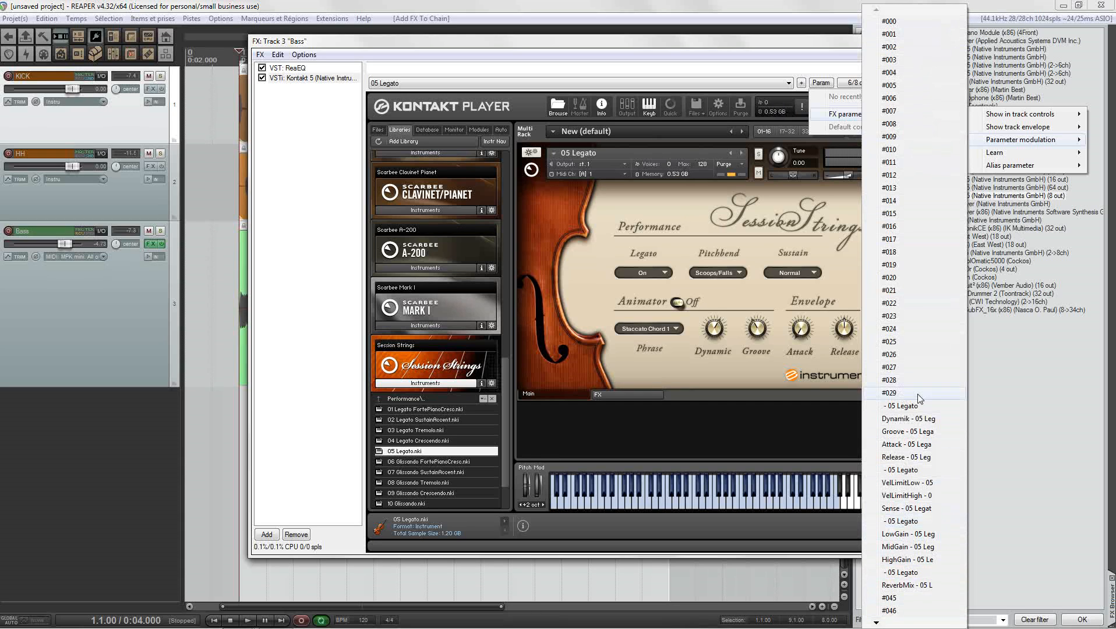
left_click(905, 408)
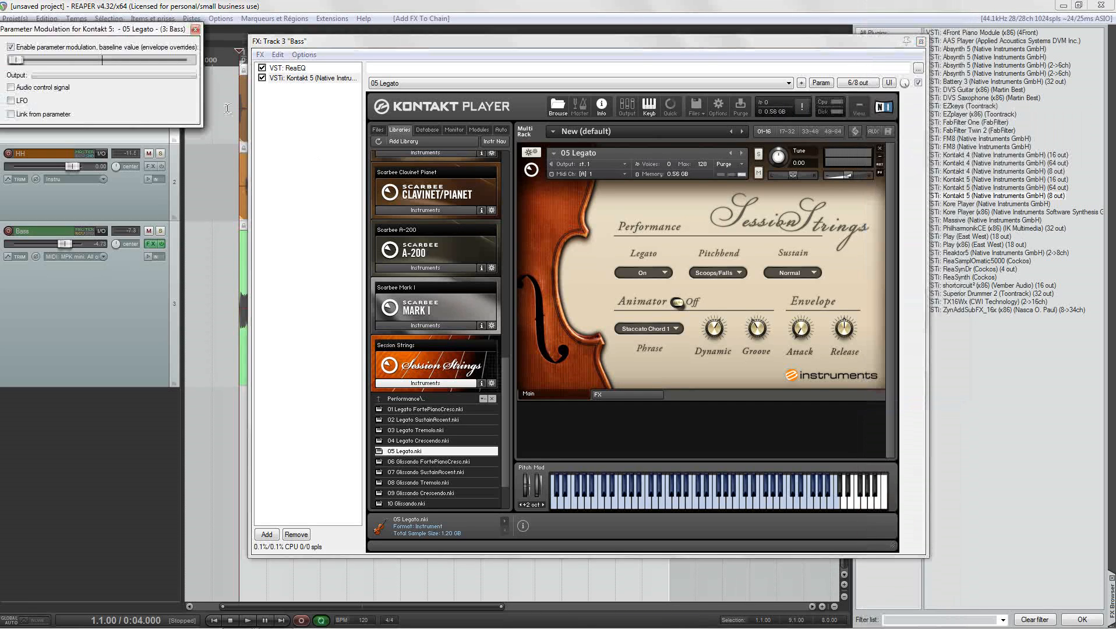
left_click_drag(132, 26, 864, 195)
left_click(442, 193)
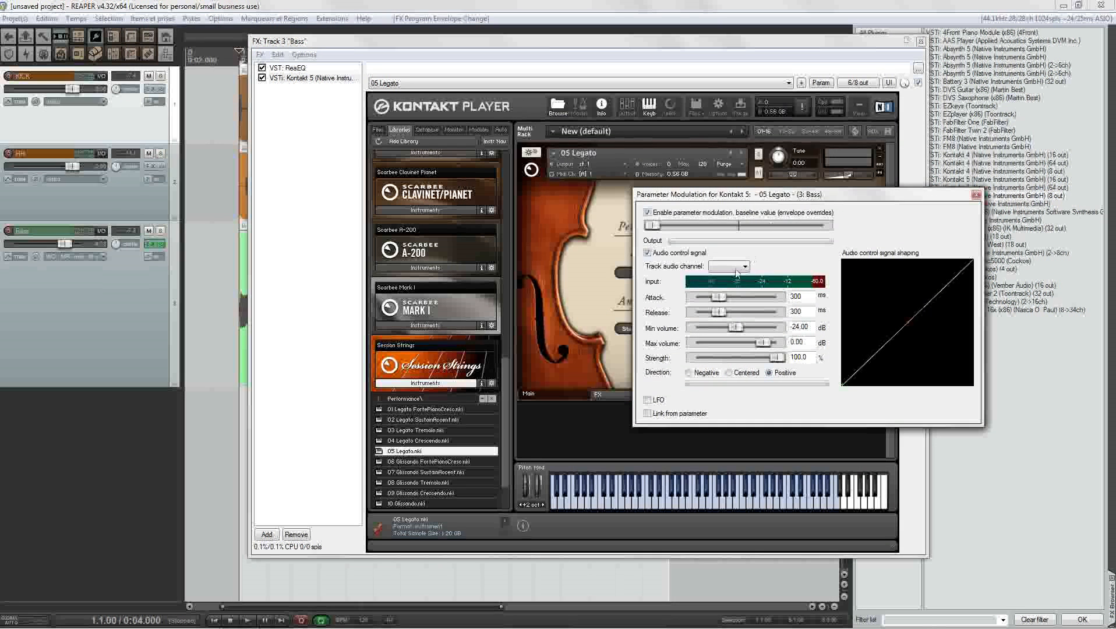
left_click(736, 268)
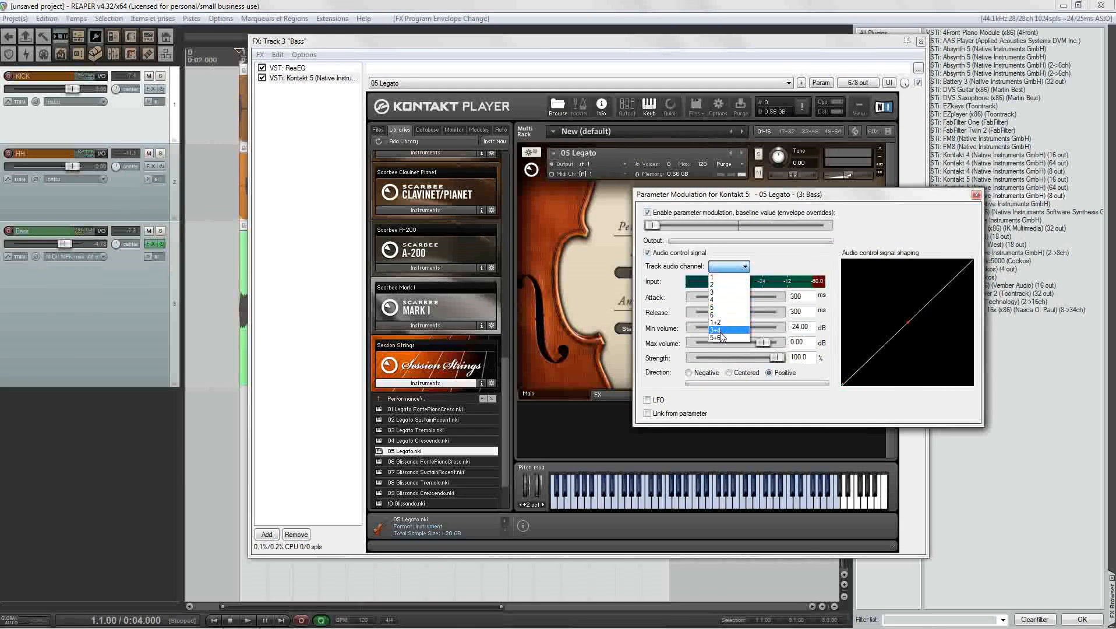
left_click(720, 332)
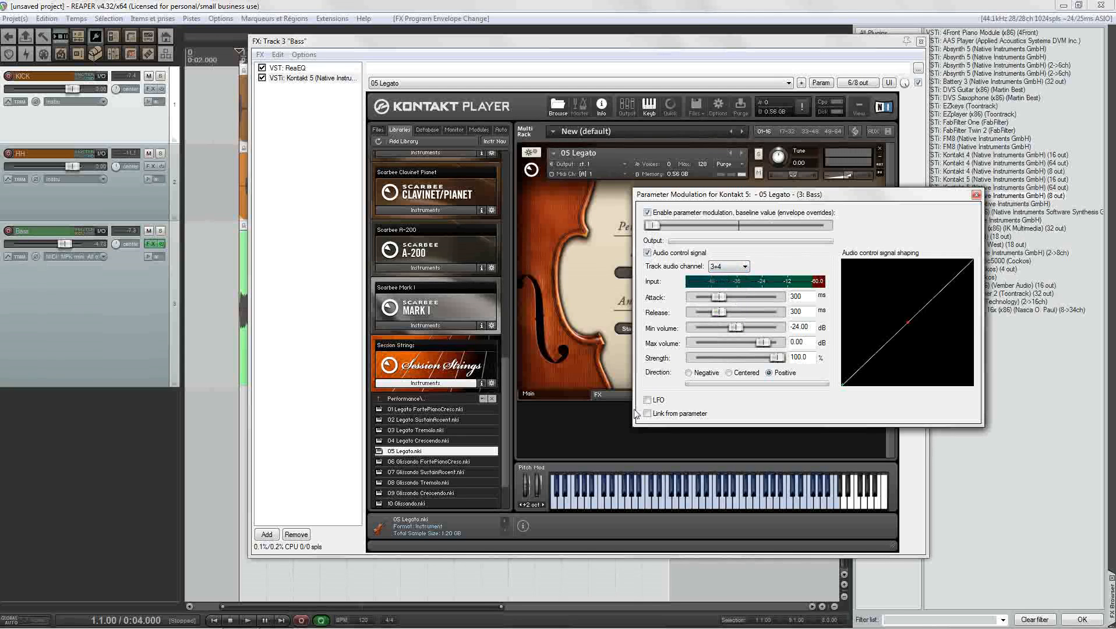
- Replace Kontakt 5 with the Massive synth in Bass's FX chain
left_click(295, 535)
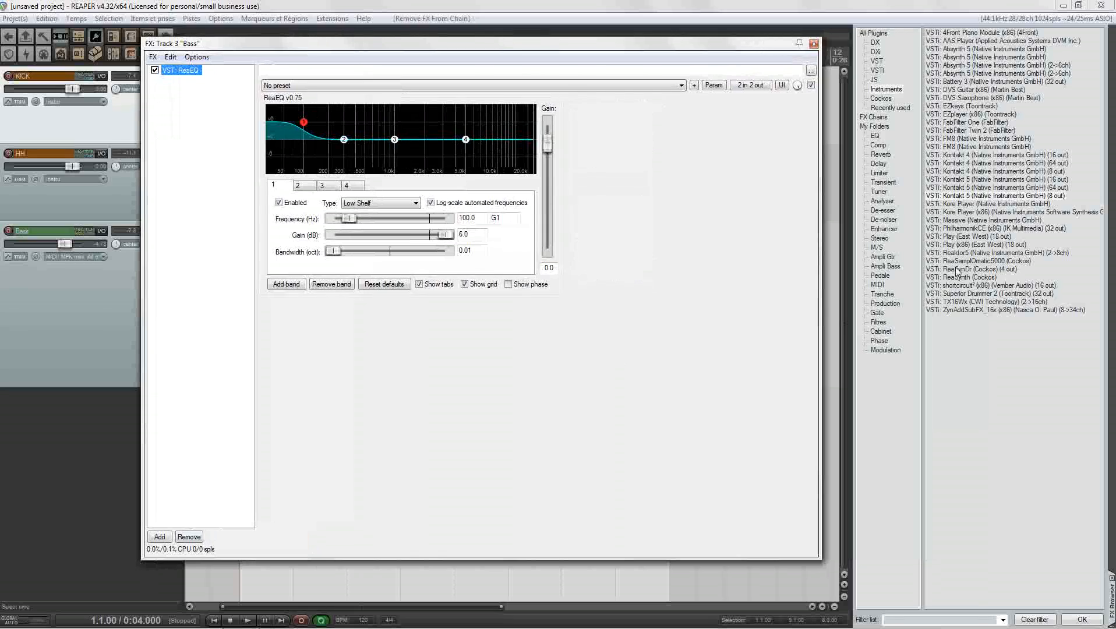
left_click_drag(949, 222, 317, 99)
left_click_drag(385, 46, 521, 78)
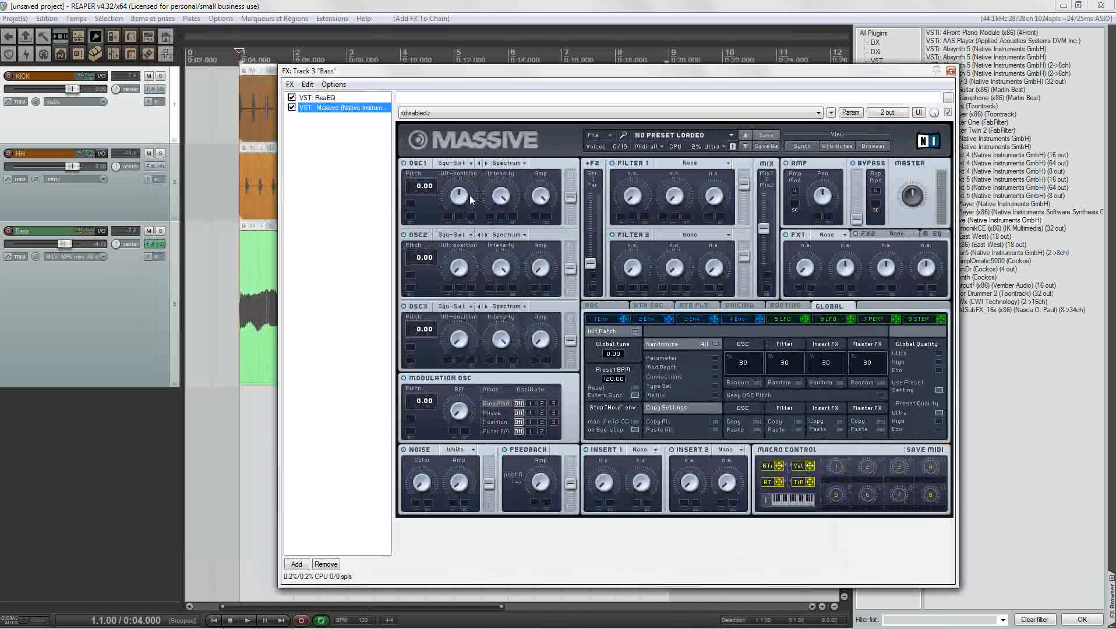
- Set Massive's Filter 1 type to Scream and adjust its Cutoff
left_click(695, 165)
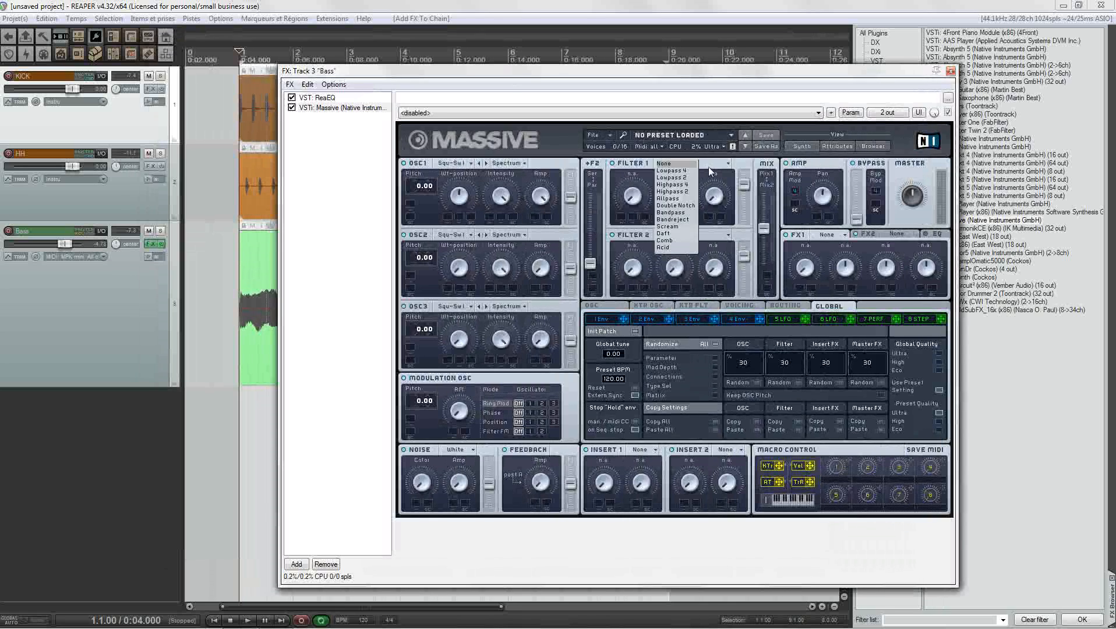
left_click(670, 227)
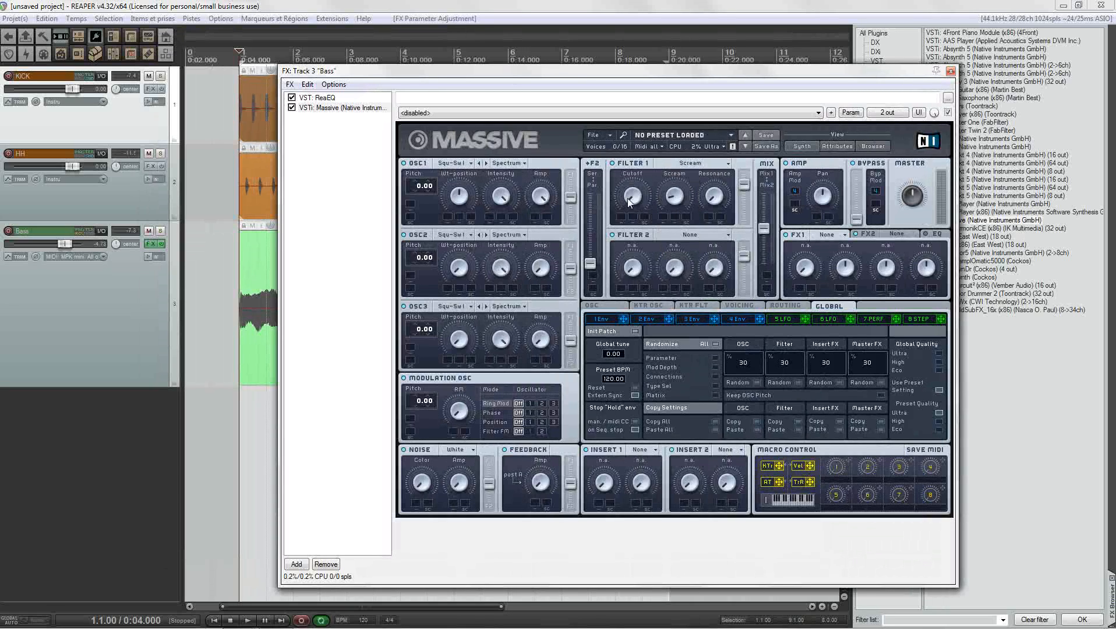
left_click_drag(631, 197, 634, 170)
- Enable parameter modulation for Massive's FILTER1-CUT, using track audio channels 3+4 as the audio control signal
left_click(850, 113)
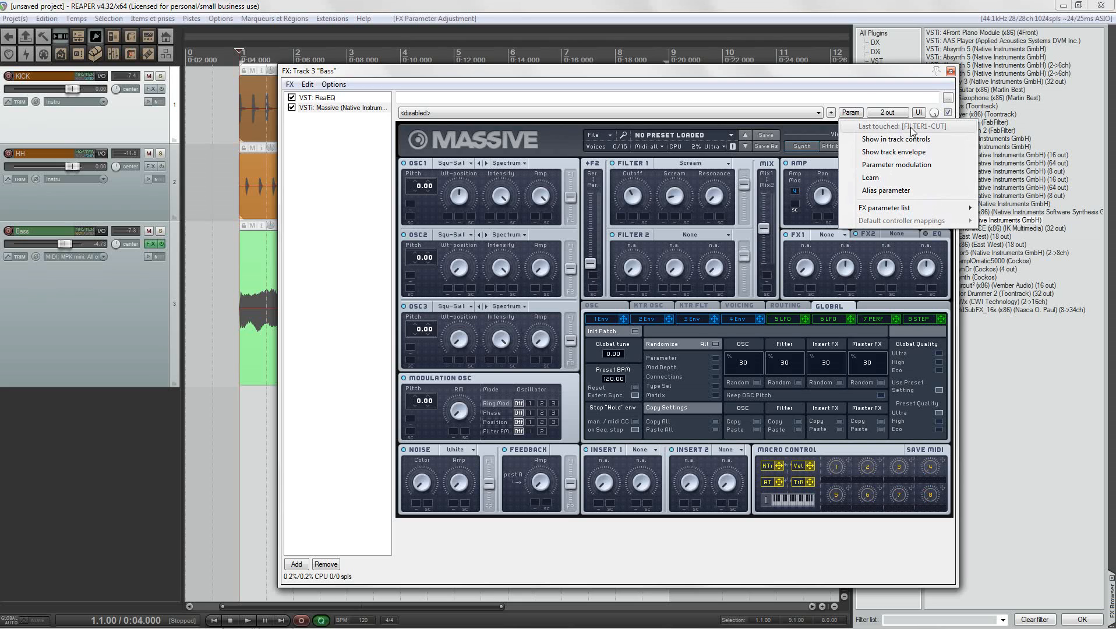
left_click(890, 165)
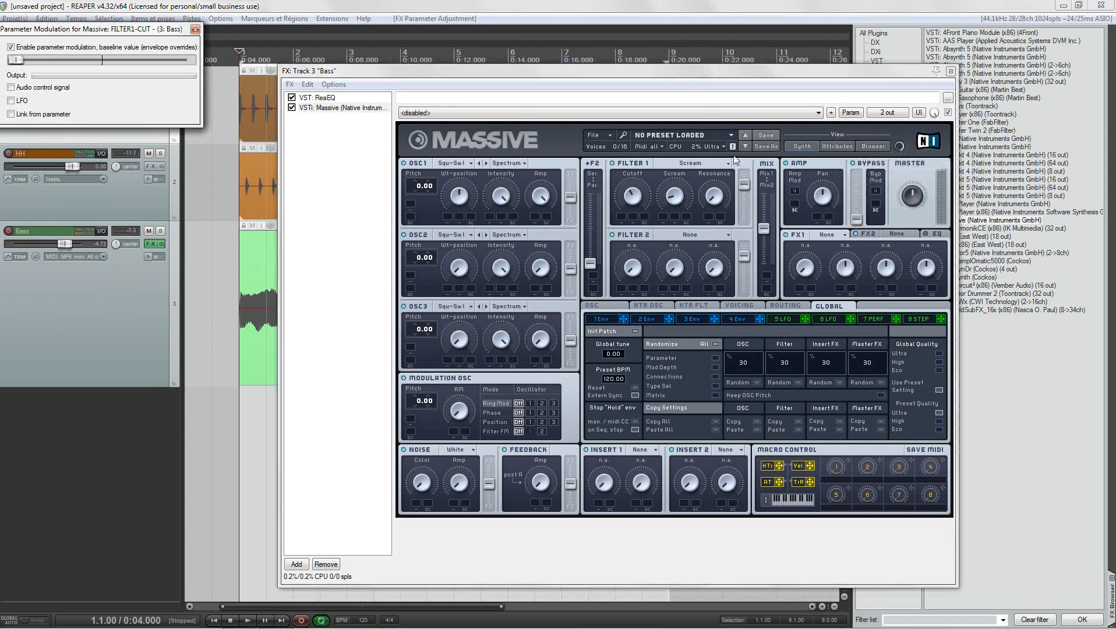
left_click_drag(139, 35, 594, 212)
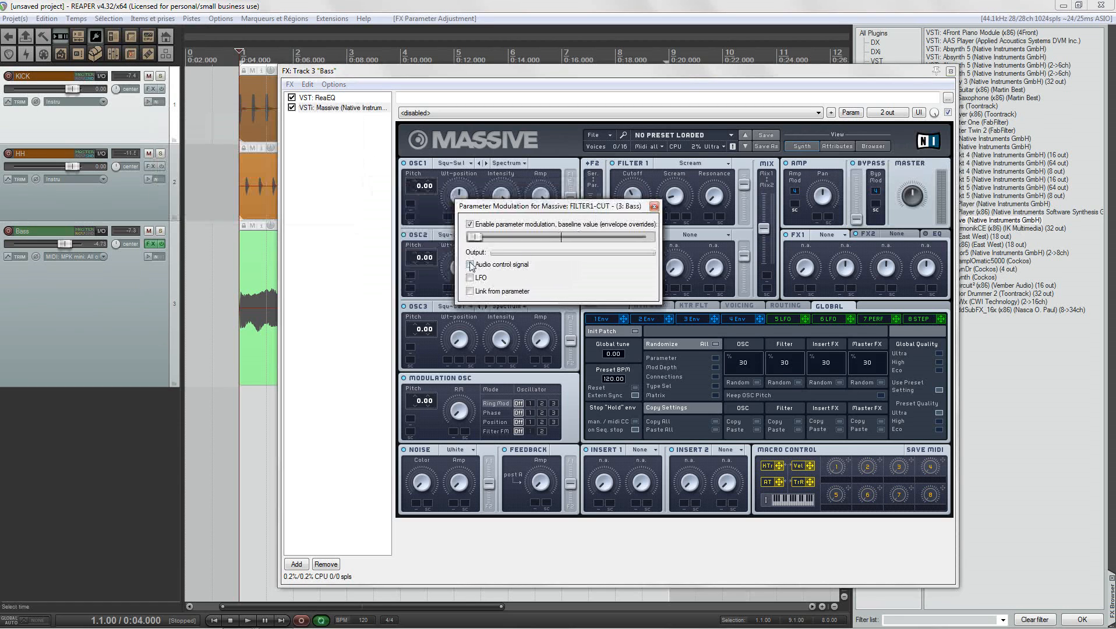
left_click(470, 264)
left_click(556, 279)
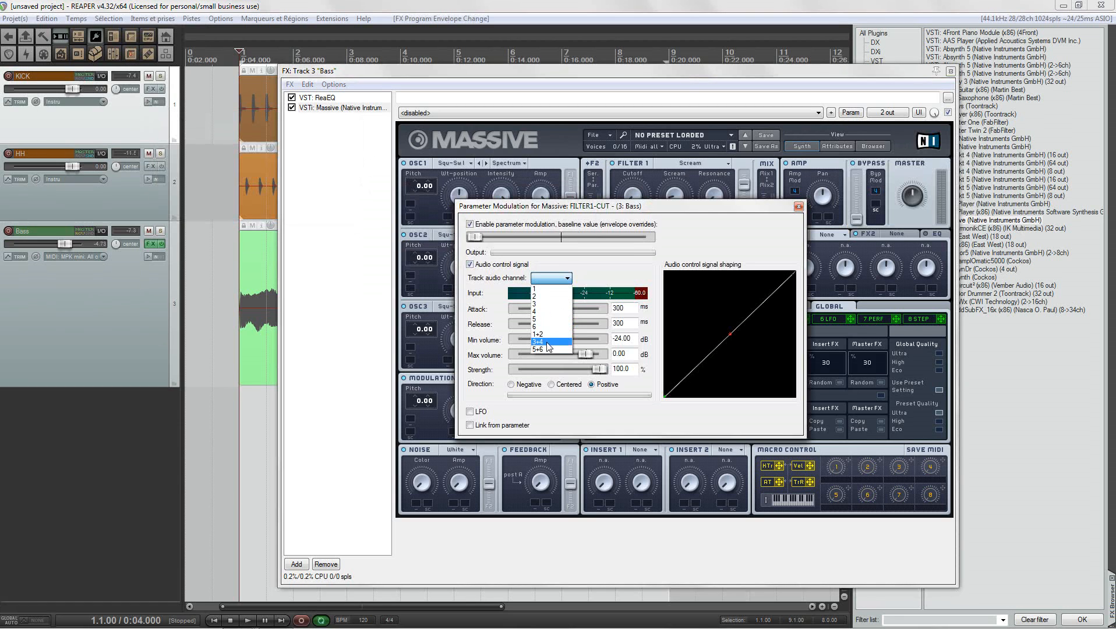
left_click(540, 319)
left_click_drag(575, 236, 655, 298)
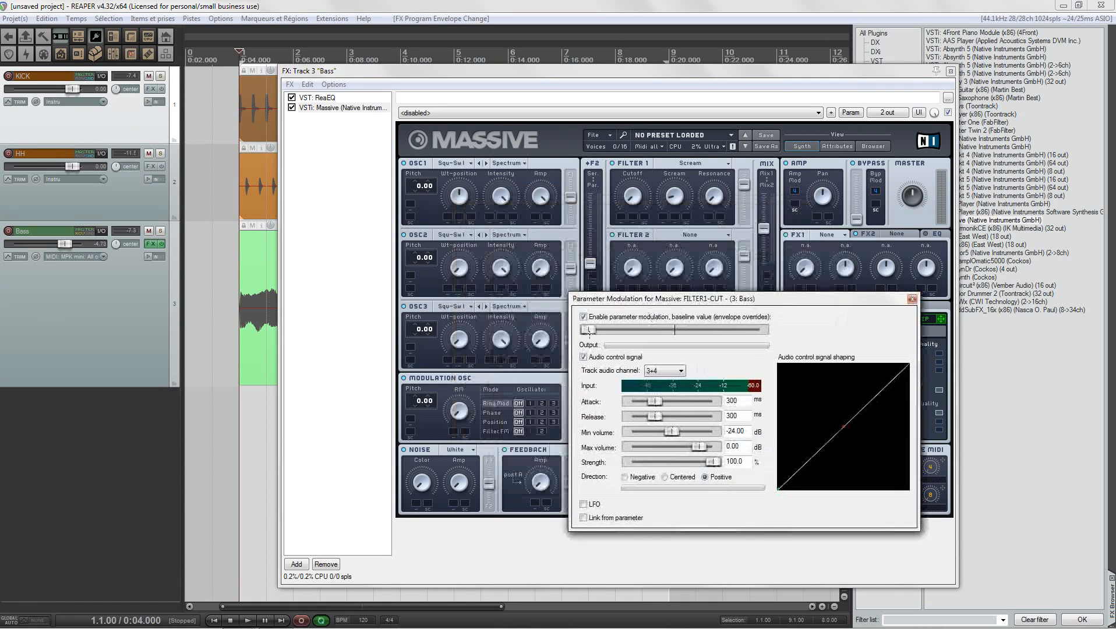
- During playback, try baselines and strengths, ending at minimum baseline, 0 ms attack, 102 ms release, -48.91 dB minimum volume and 100 % strength
key("space")
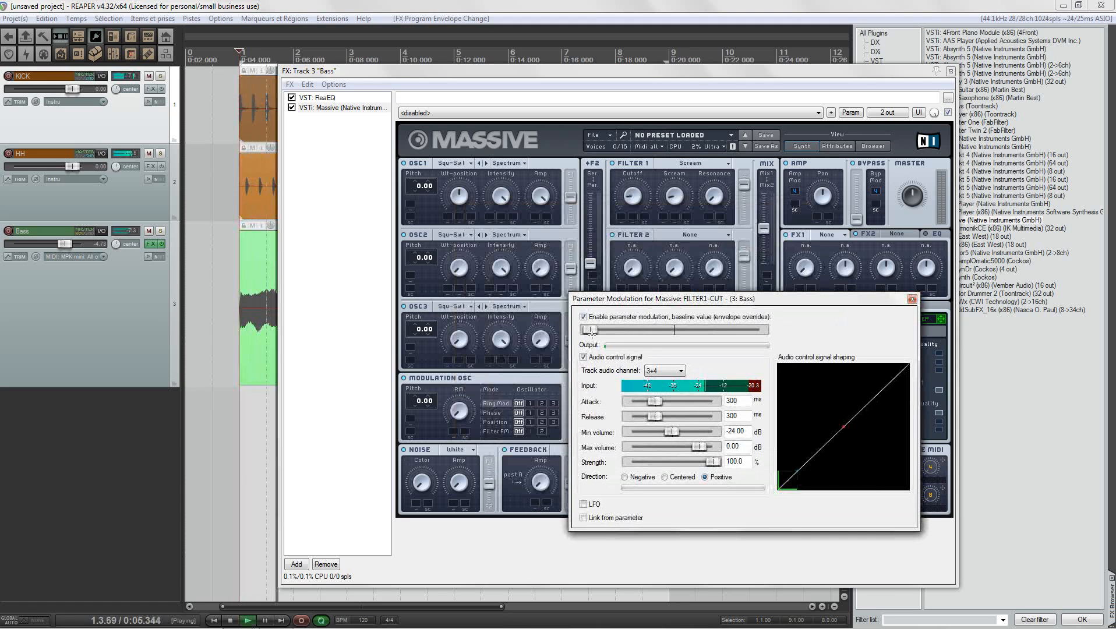
double_click(589, 331)
left_click_drag(654, 401, 672, 416)
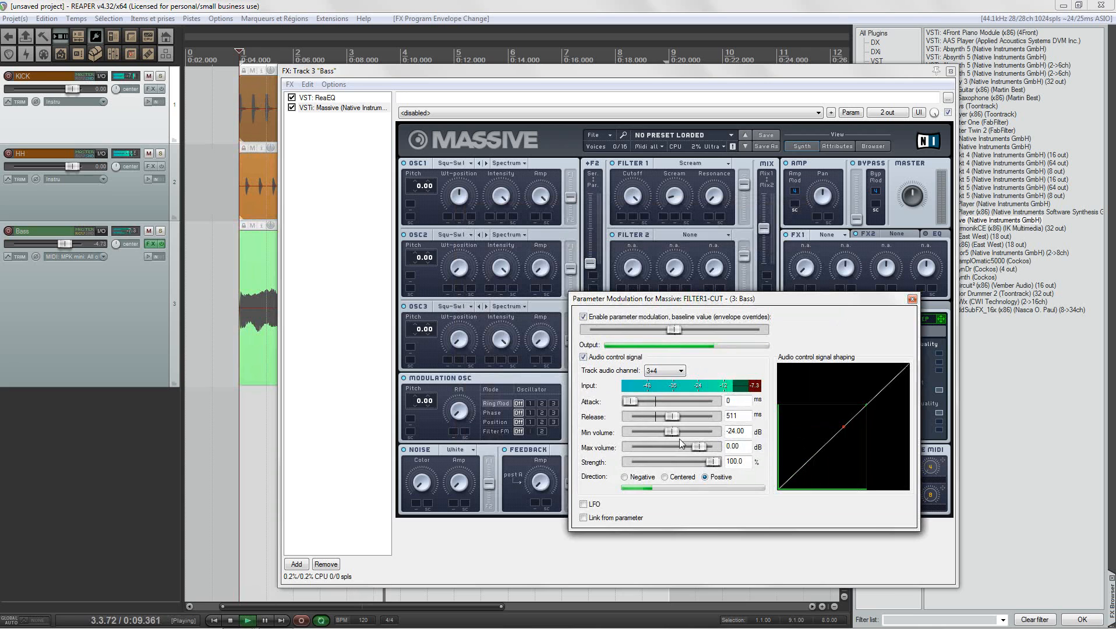
left_click_drag(712, 462, 687, 462)
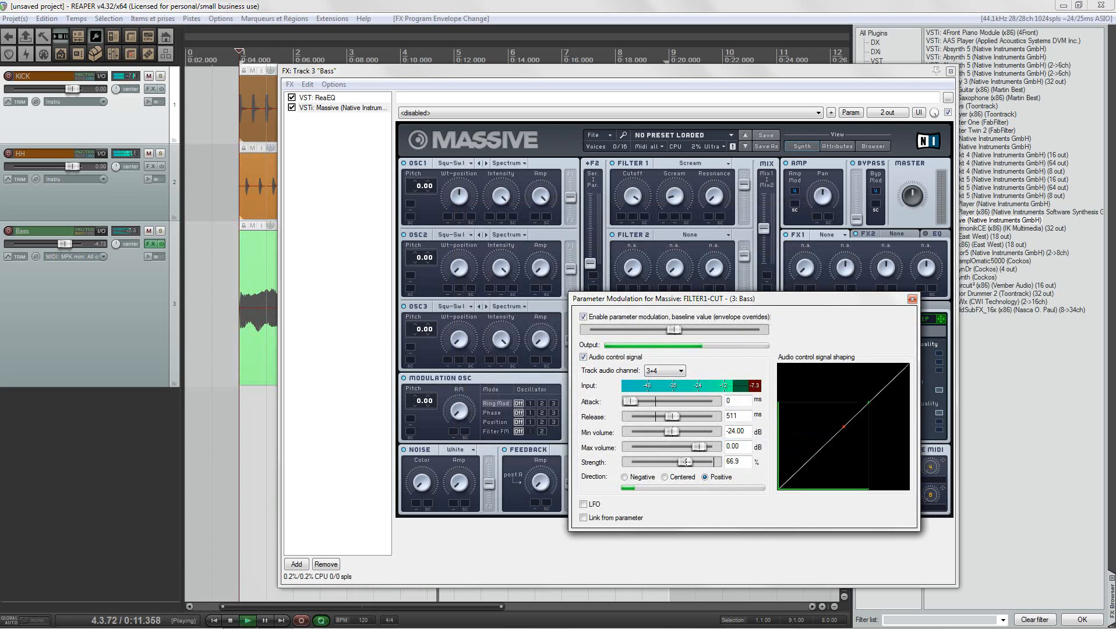
left_click_drag(674, 329, 589, 330)
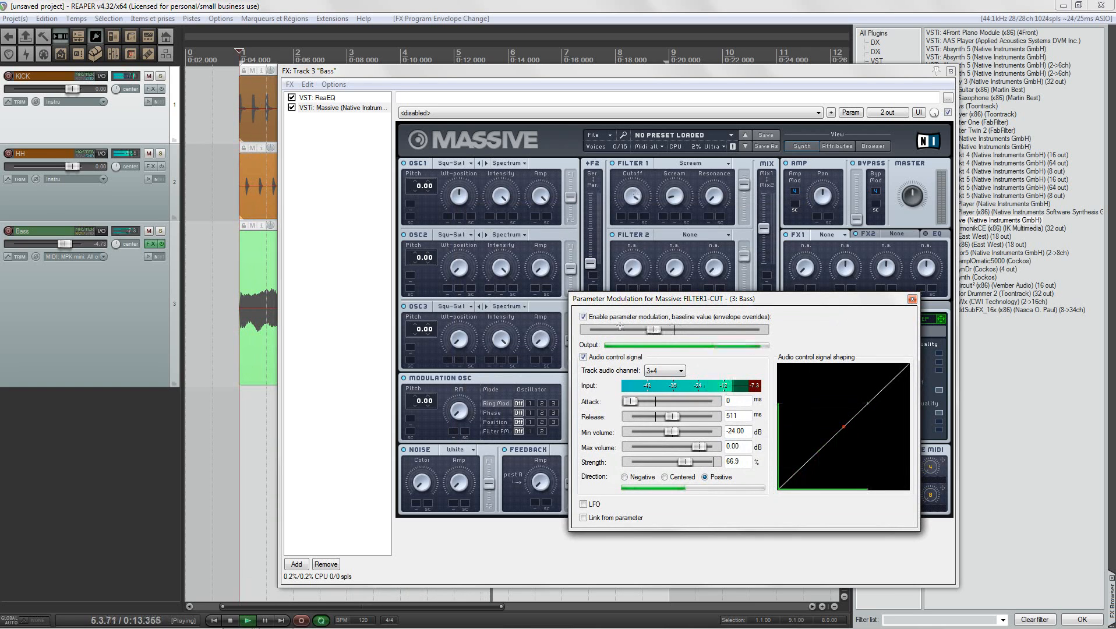
left_click_drag(685, 462, 715, 461)
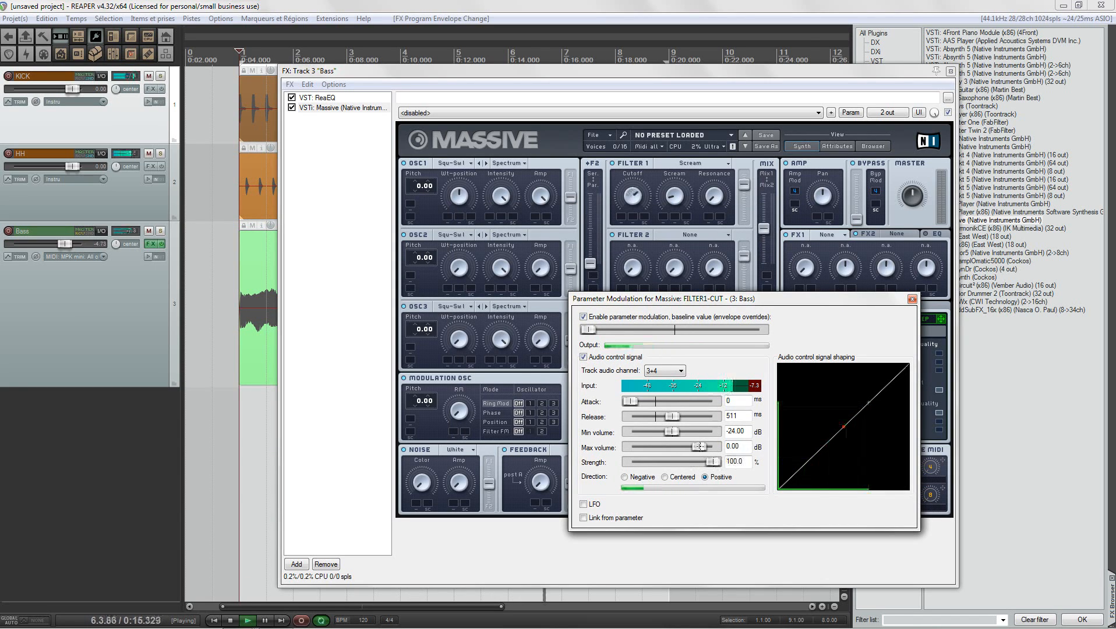
left_click_drag(672, 432, 639, 418)
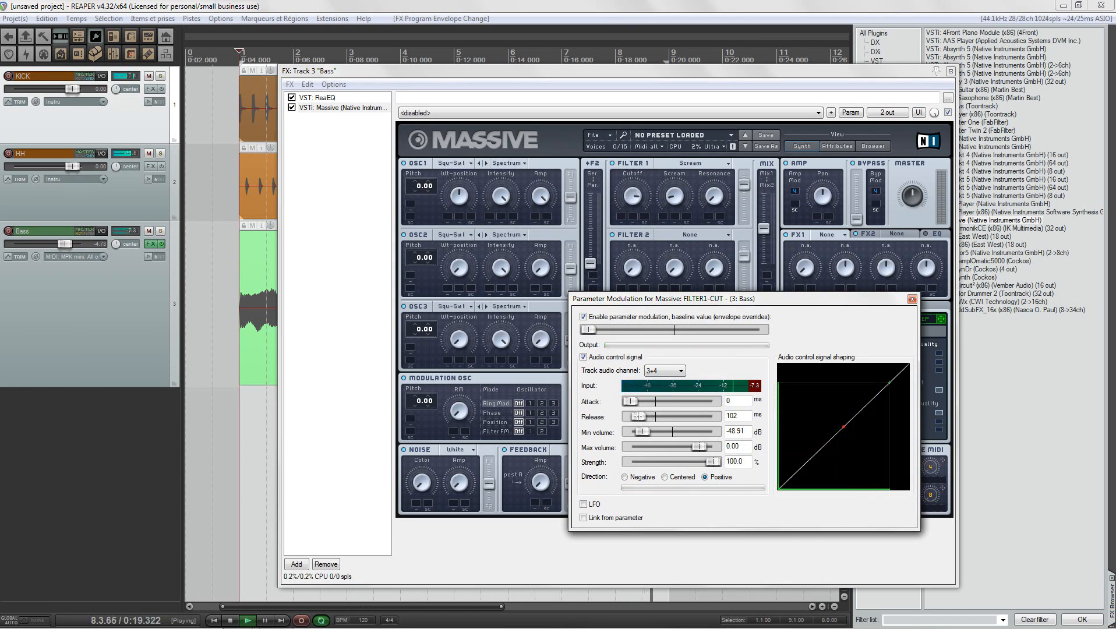
key("space")
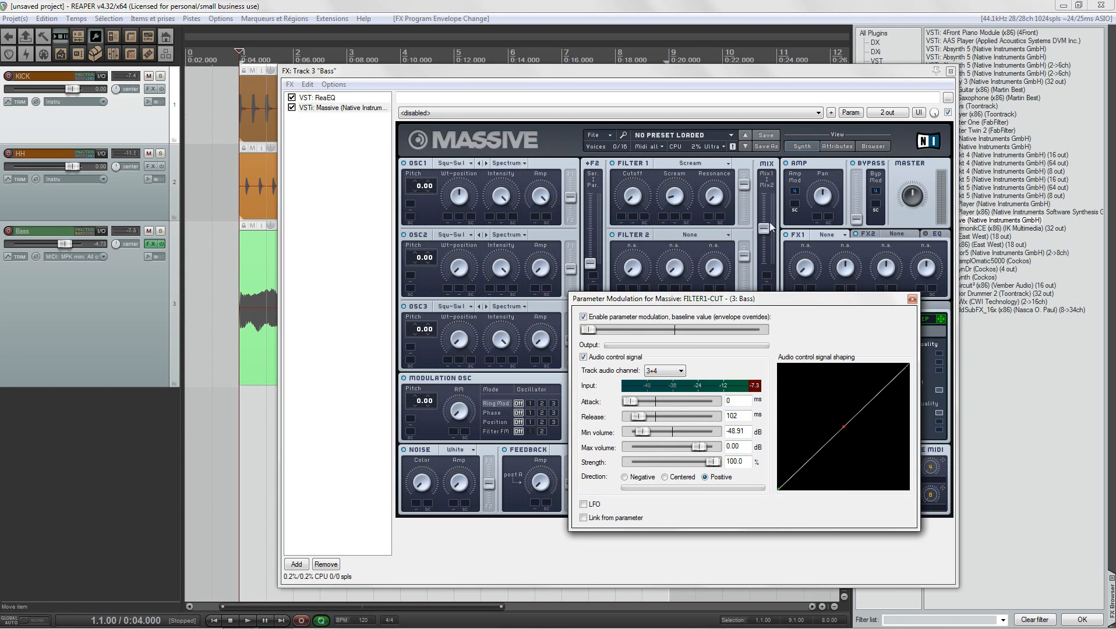
- Close the FILTER1-CUT modulation window, Bass's FX chain and the FX browser
left_click(913, 299)
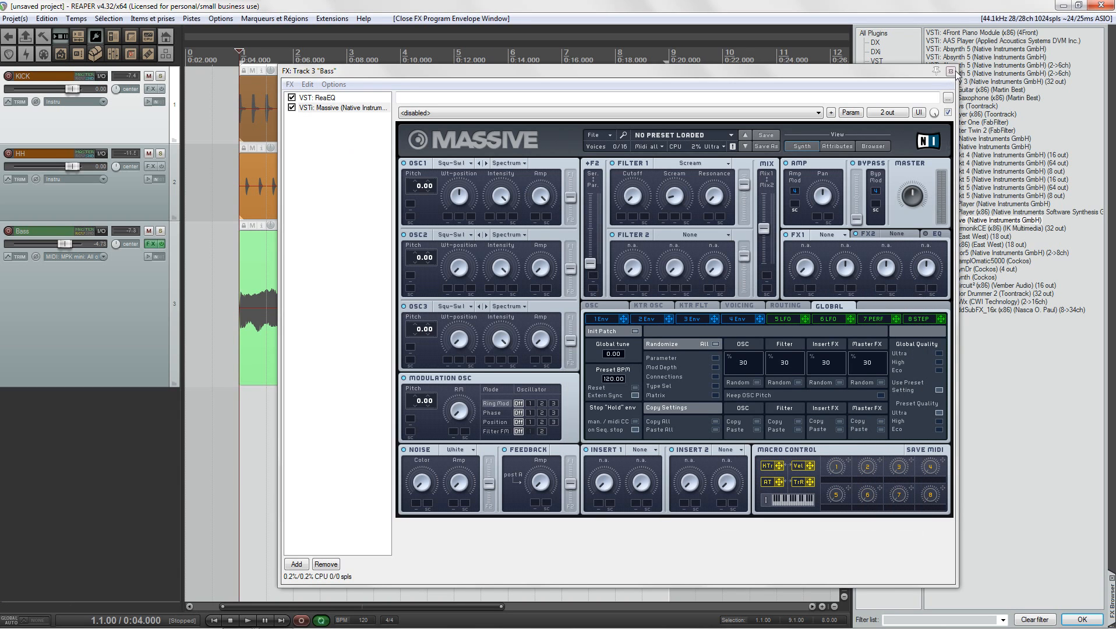
left_click(950, 70)
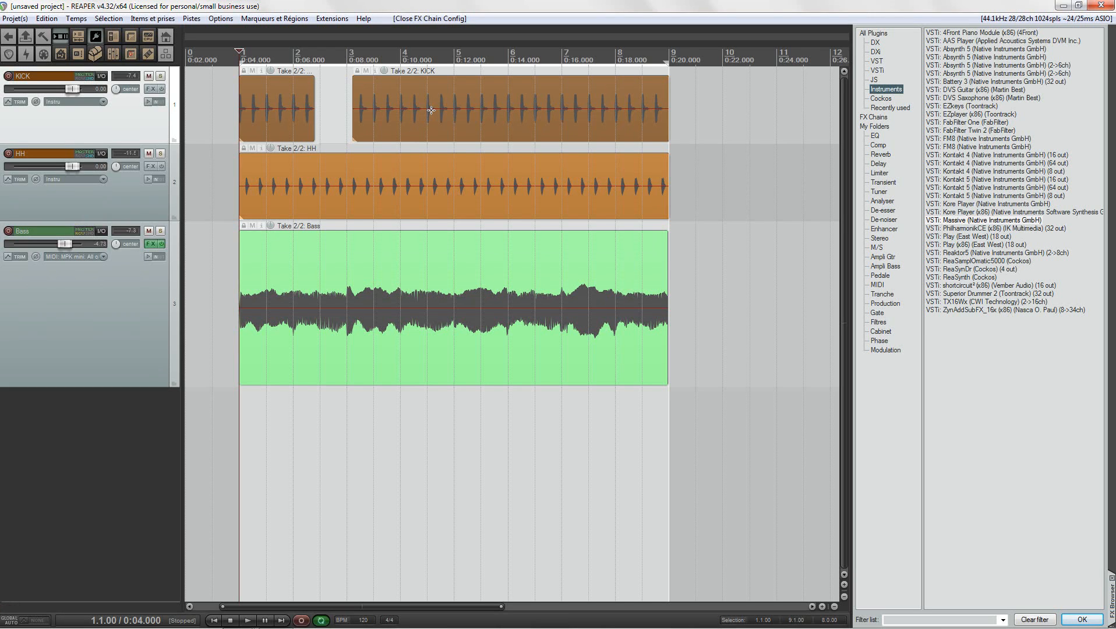
left_click(96, 37)
left_click(98, 40)
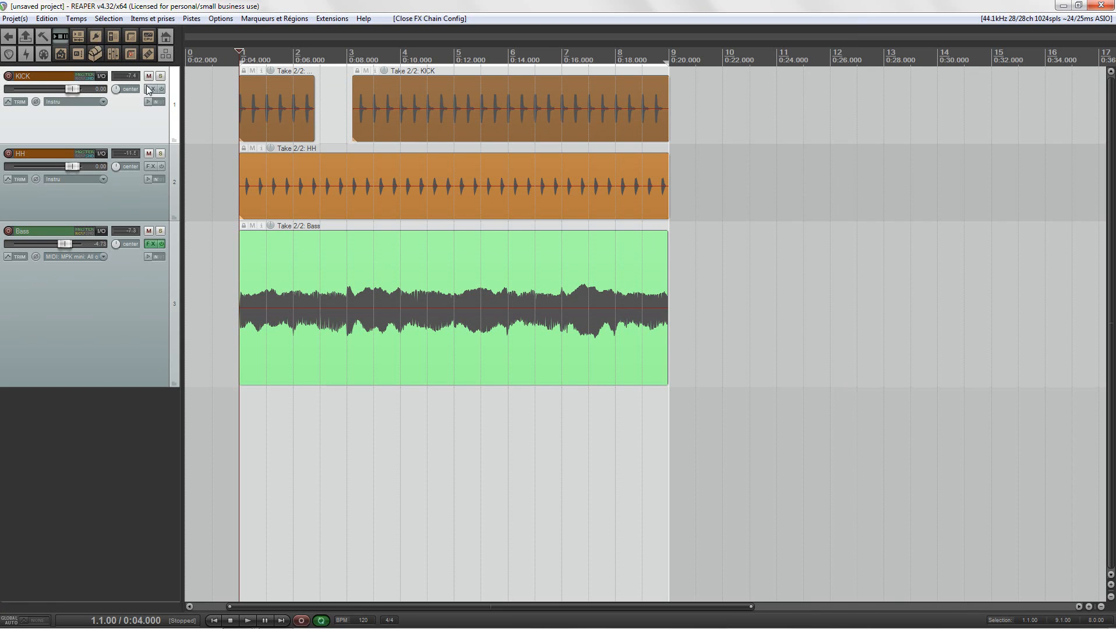
- Open KICK's routing window and move it clear of the track controls to review its send to Bass
left_click(102, 76)
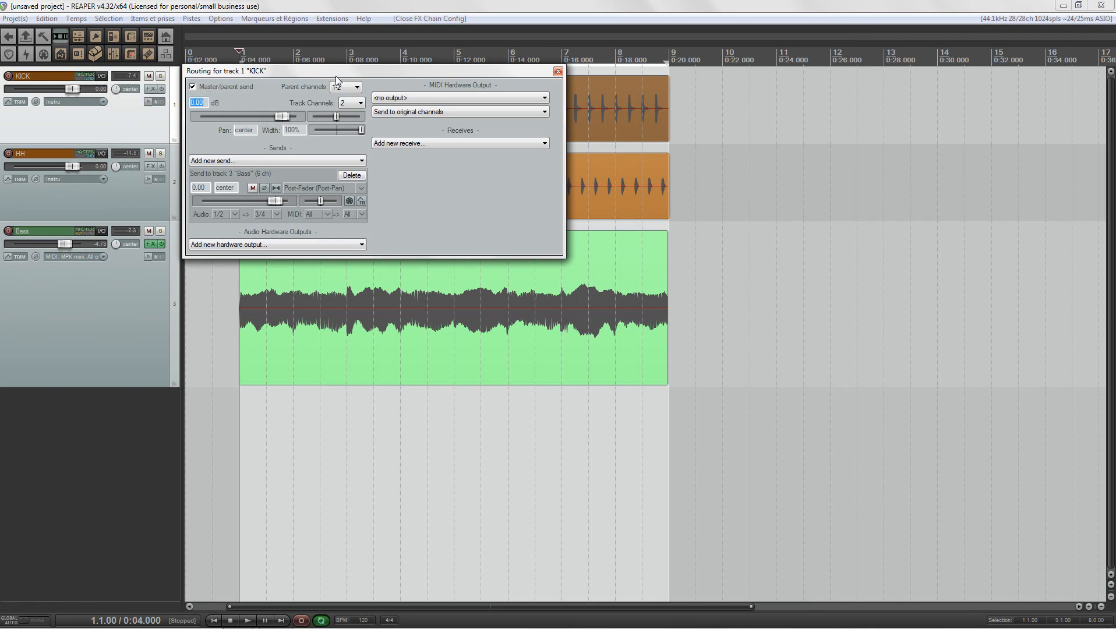
left_click_drag(379, 74, 574, 92)
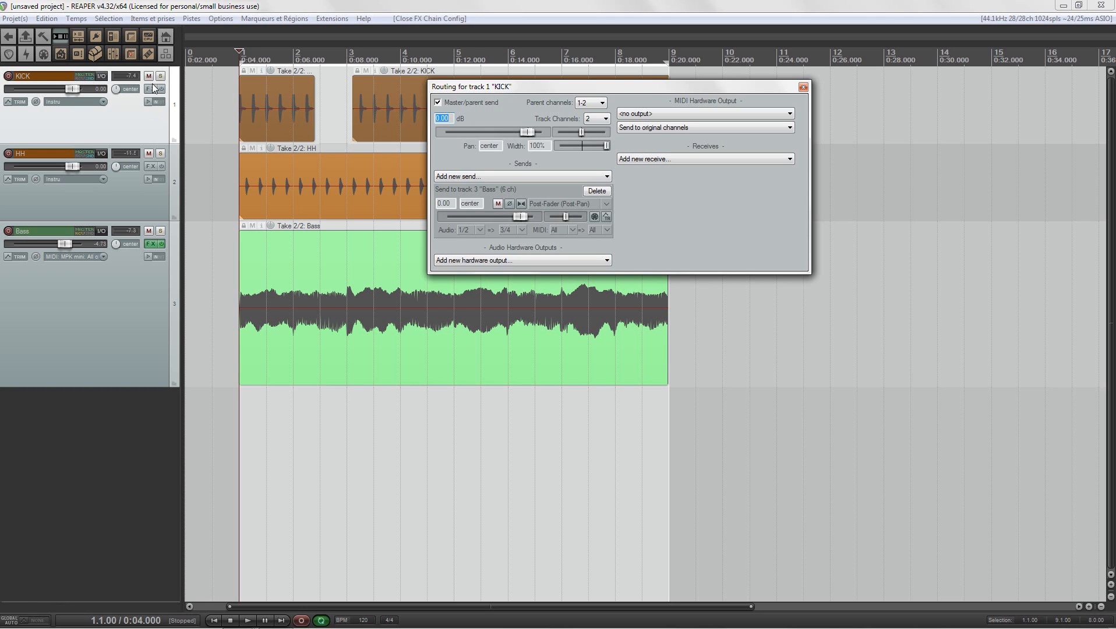
- Remove Massive from Bass's FX chain and play the project briefly to check ReaEQ's modulated gain
left_click(152, 244)
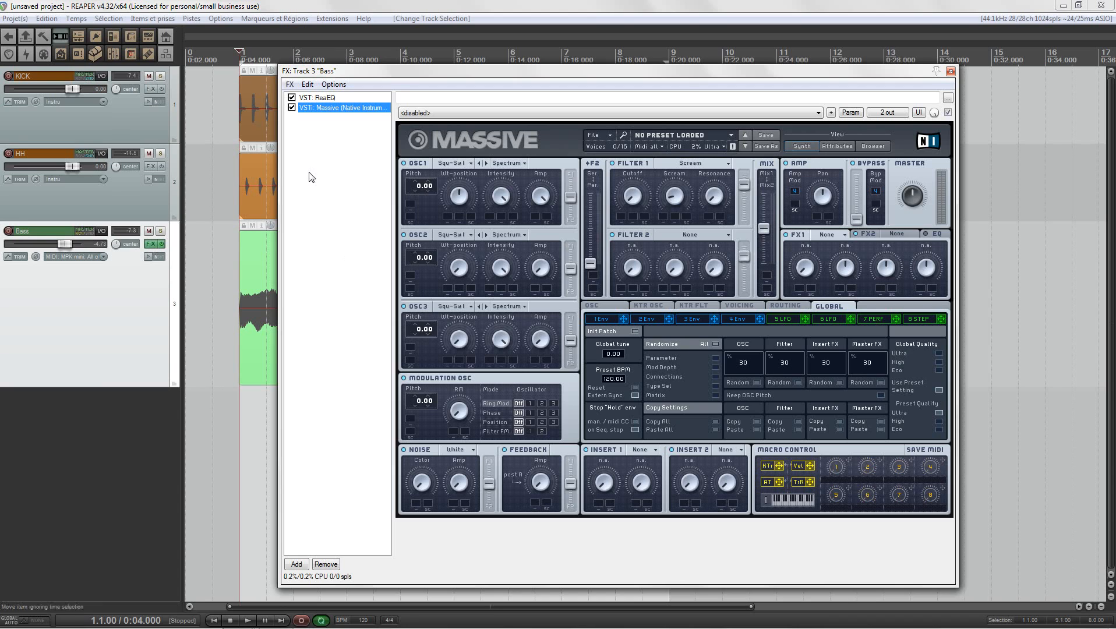
left_click(325, 564)
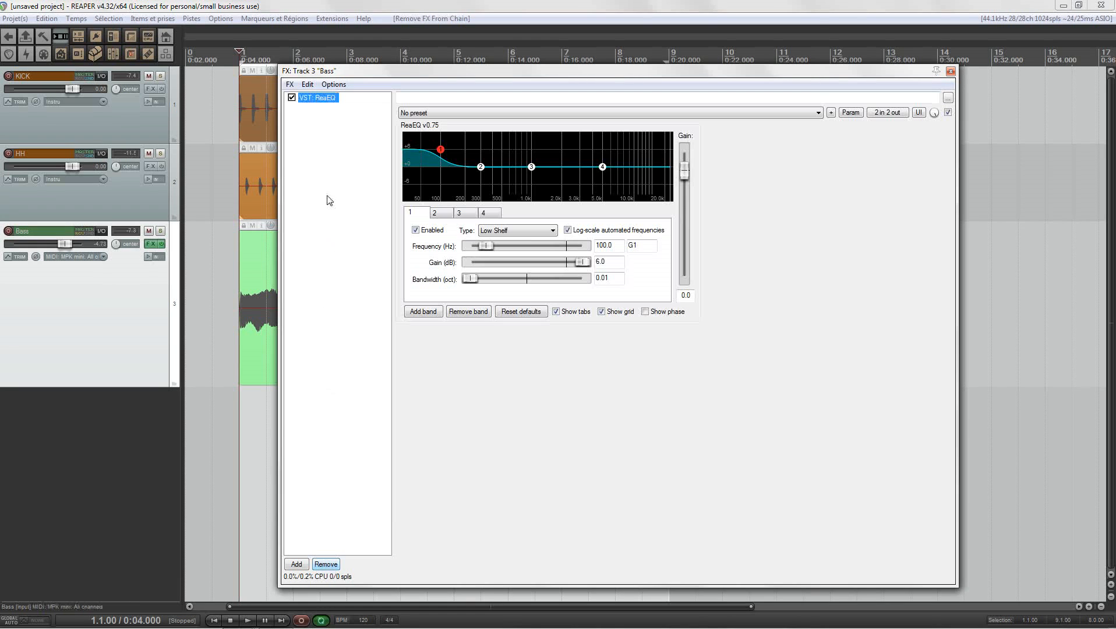
left_click_drag(382, 75, 520, 73)
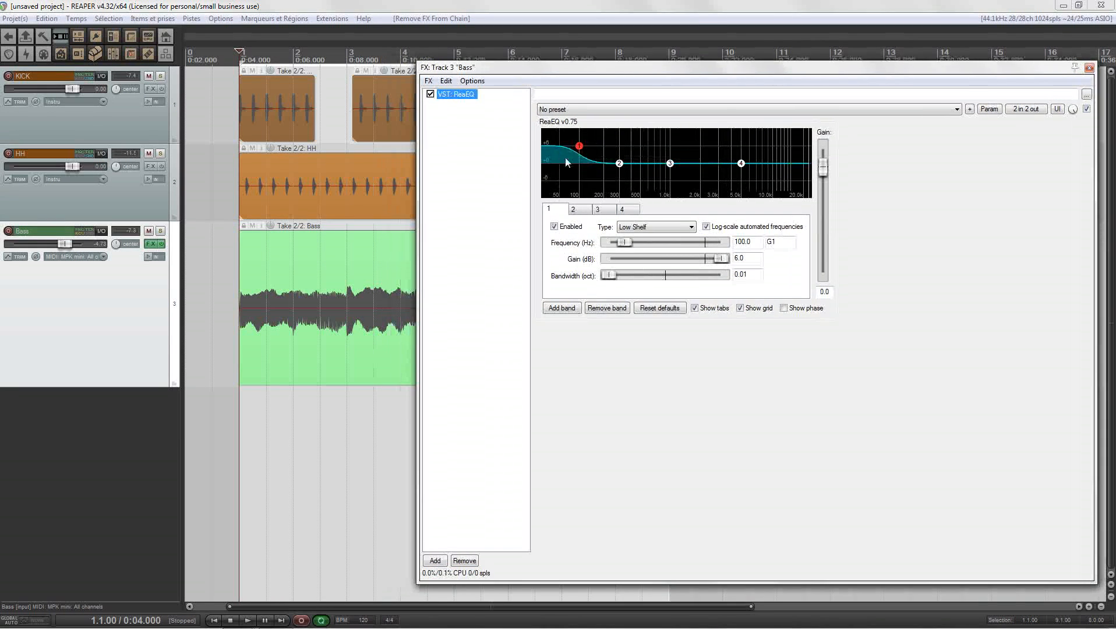
key("space")
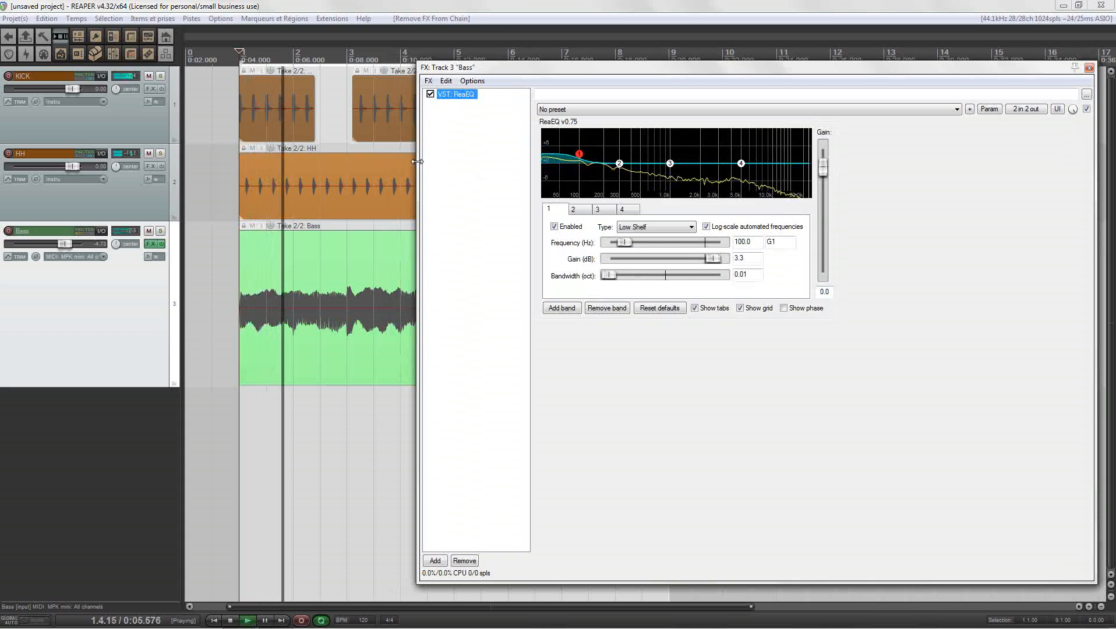
key("space")
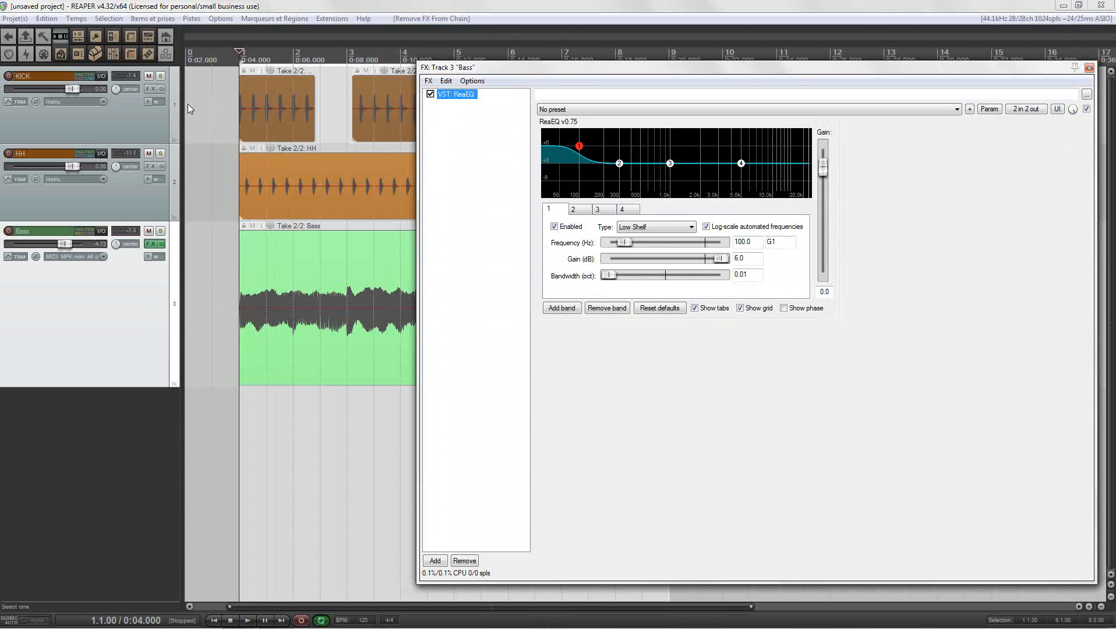
- Set KICK's send to Bass to Pre-FX mode
left_click(275, 159)
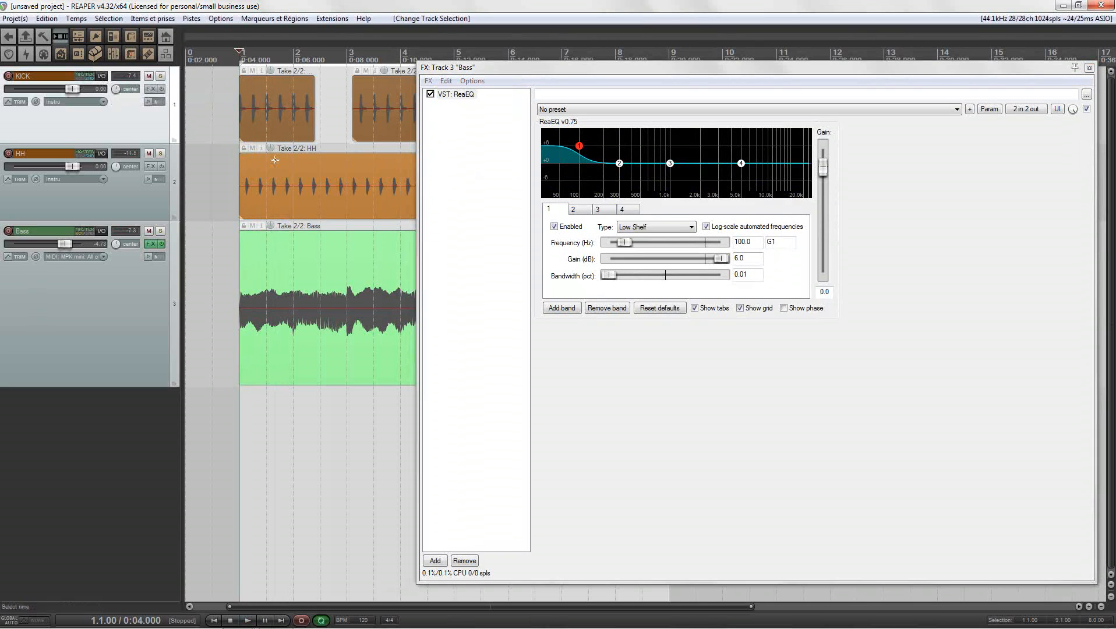
left_click(102, 76)
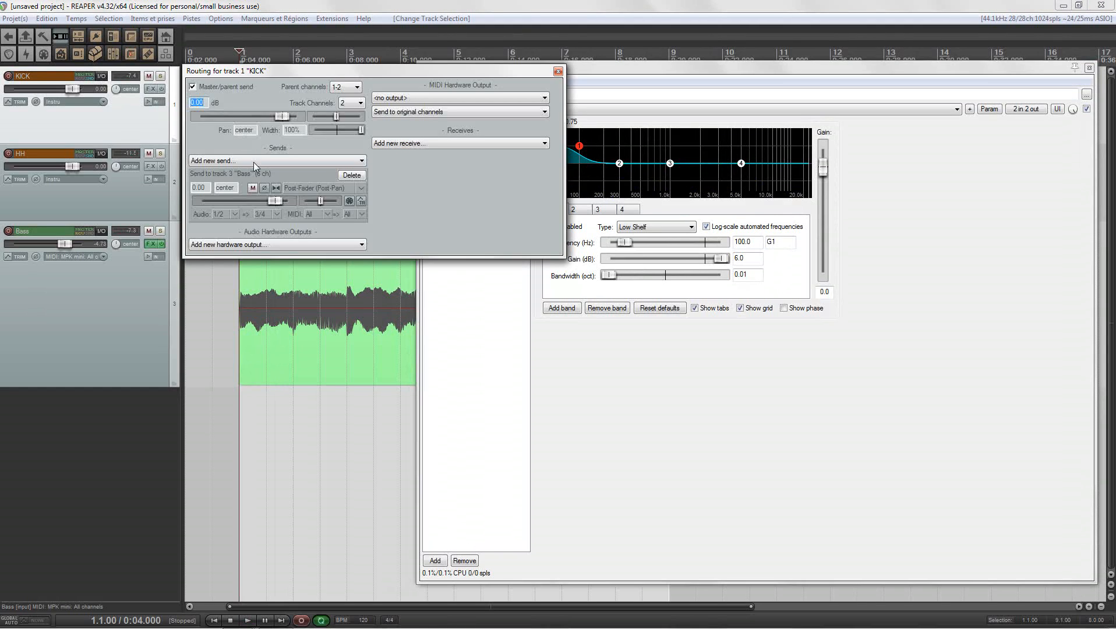
left_click(290, 191)
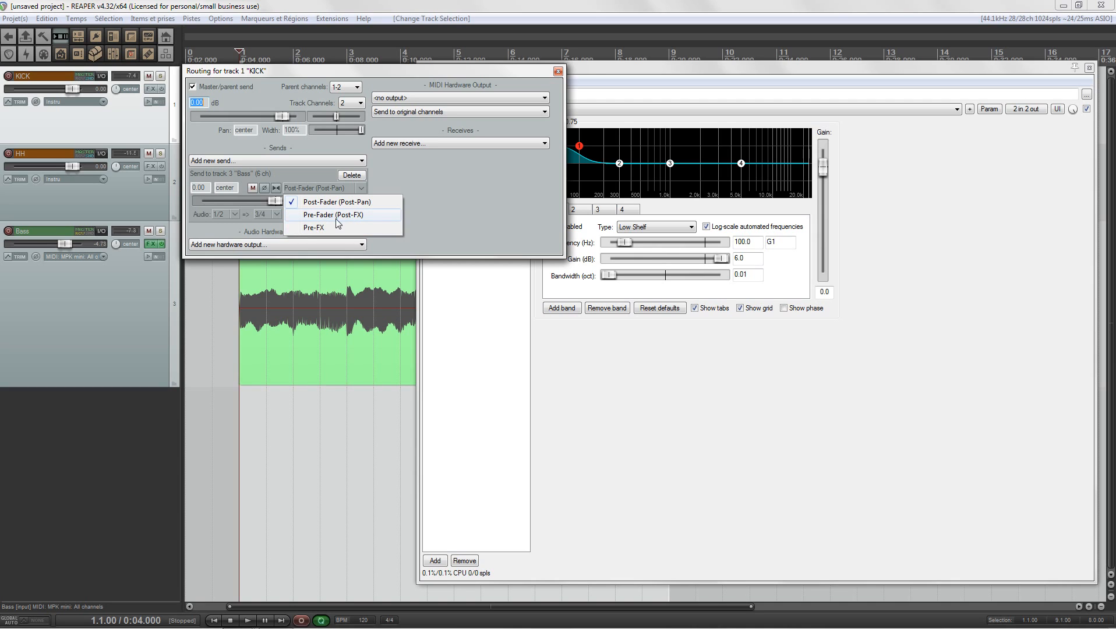
left_click(318, 227)
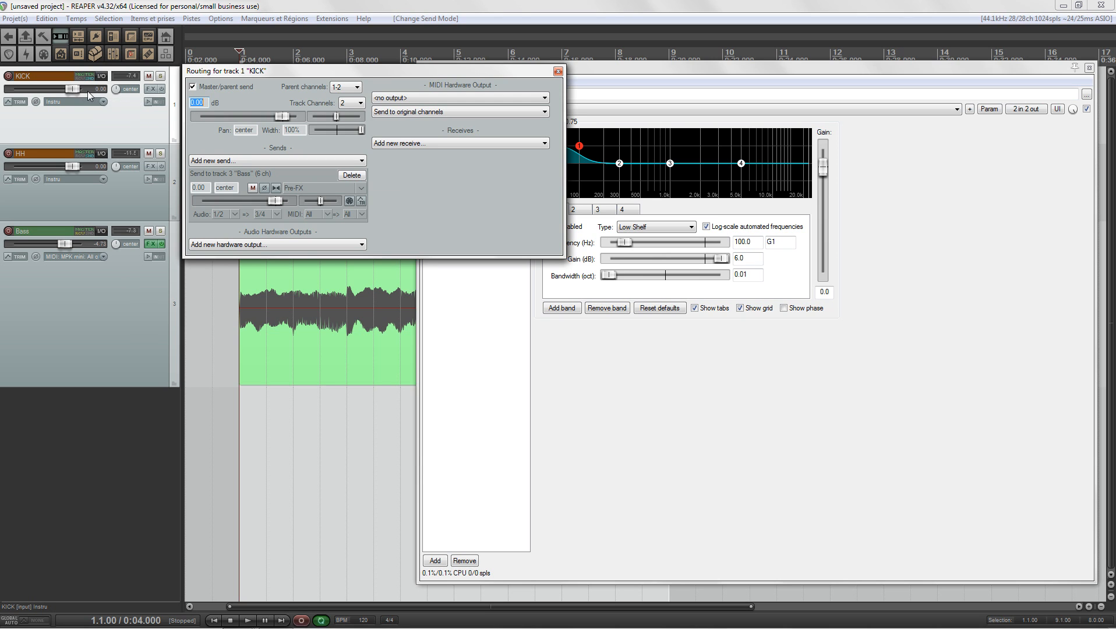
- Lower KICK's track volume to -inf dB and play the project to check ReaEQ's modulation on Bass
key("space")
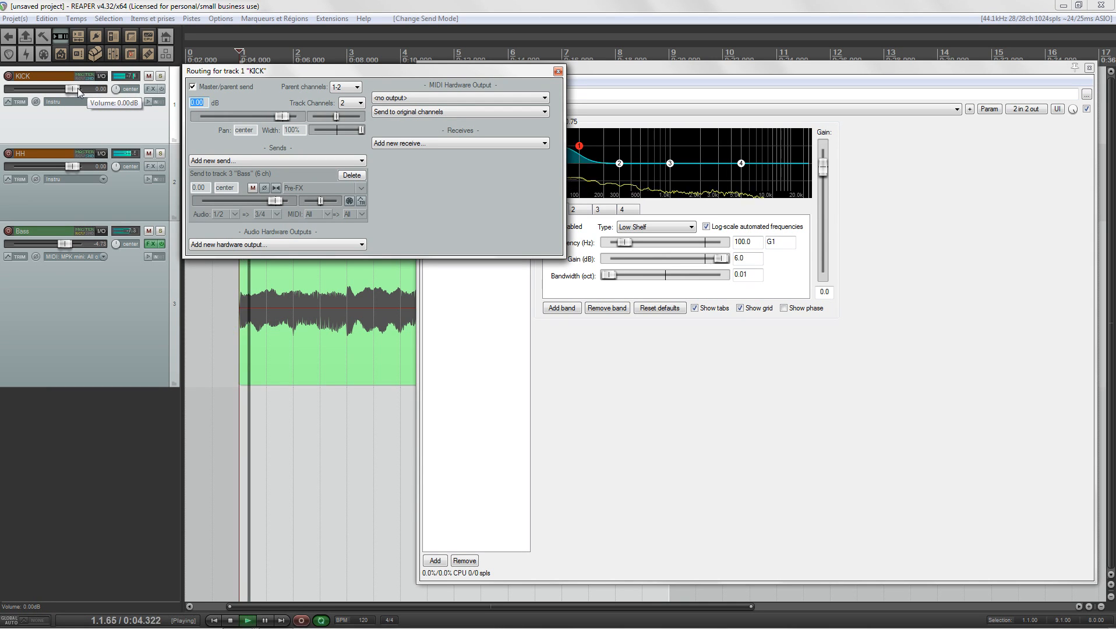
key("space")
left_click_drag(77, 88, 8, 95)
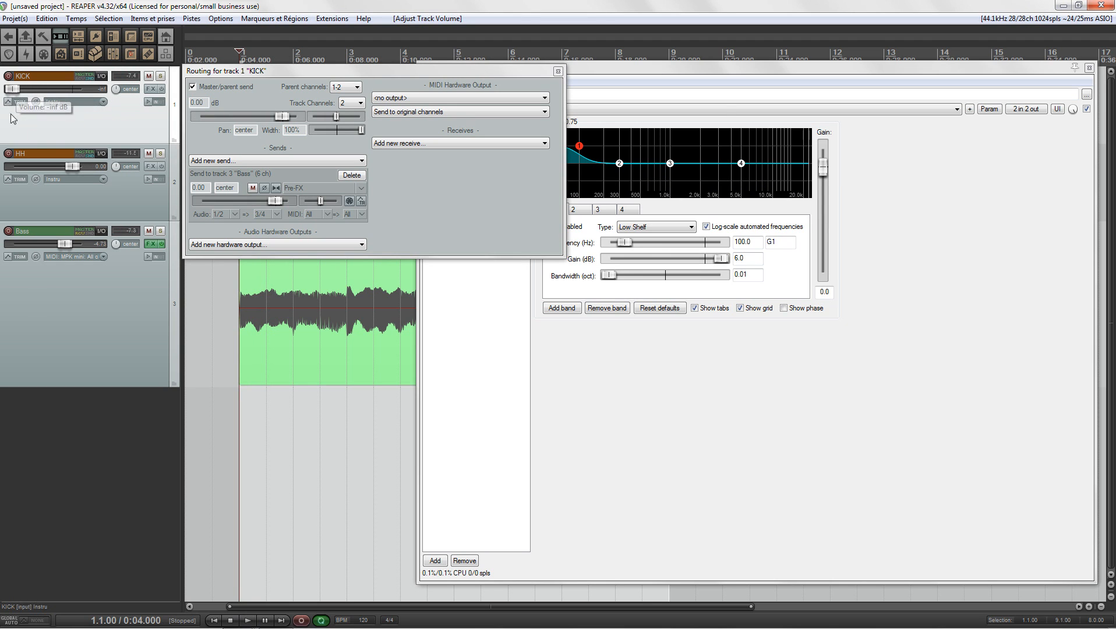
key("space")
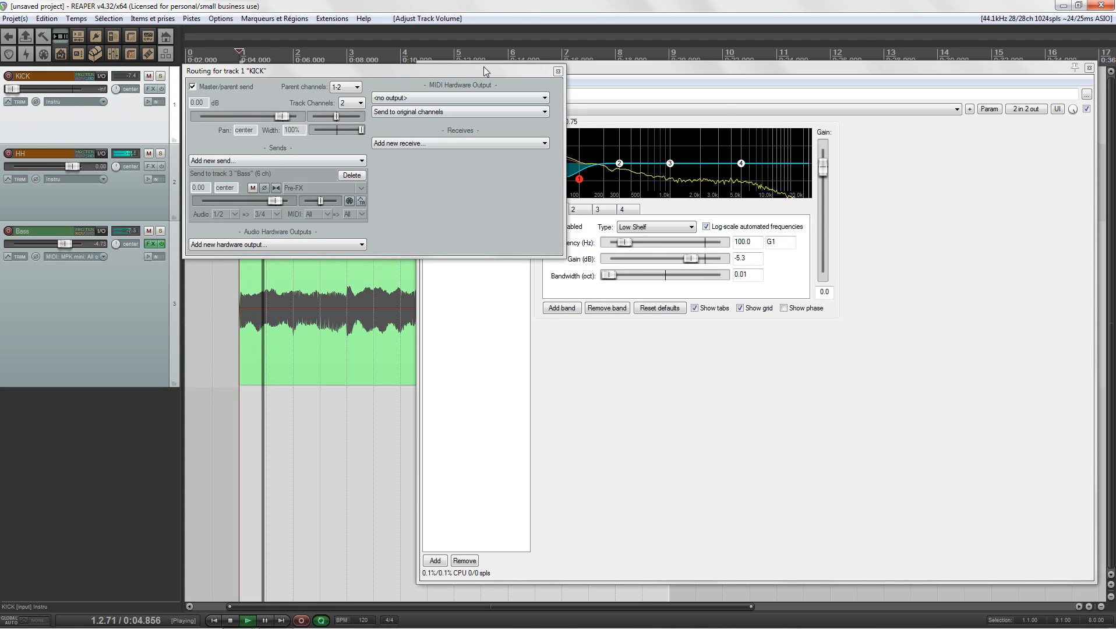
left_click_drag(486, 71, 400, 74)
left_click_drag(561, 169, 561, 140)
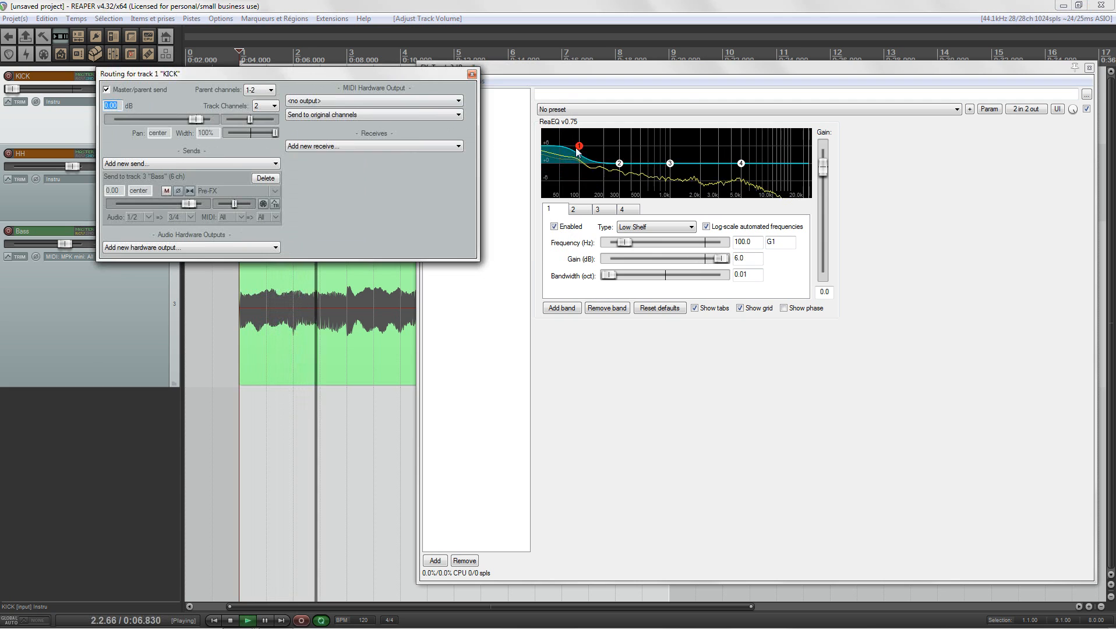
key("space")
- Reset KICK's track volume to 0.00 dB and set its send to Bass to Post-Fader (Post-Pan)
left_click_drag(272, 74, 504, 101)
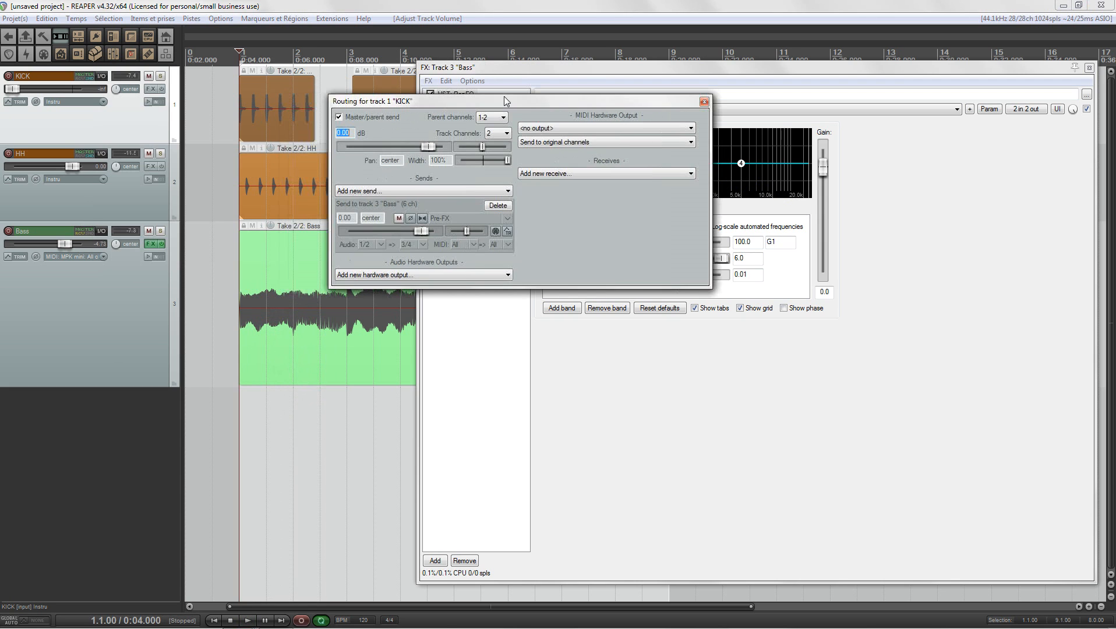
double_click(18, 88)
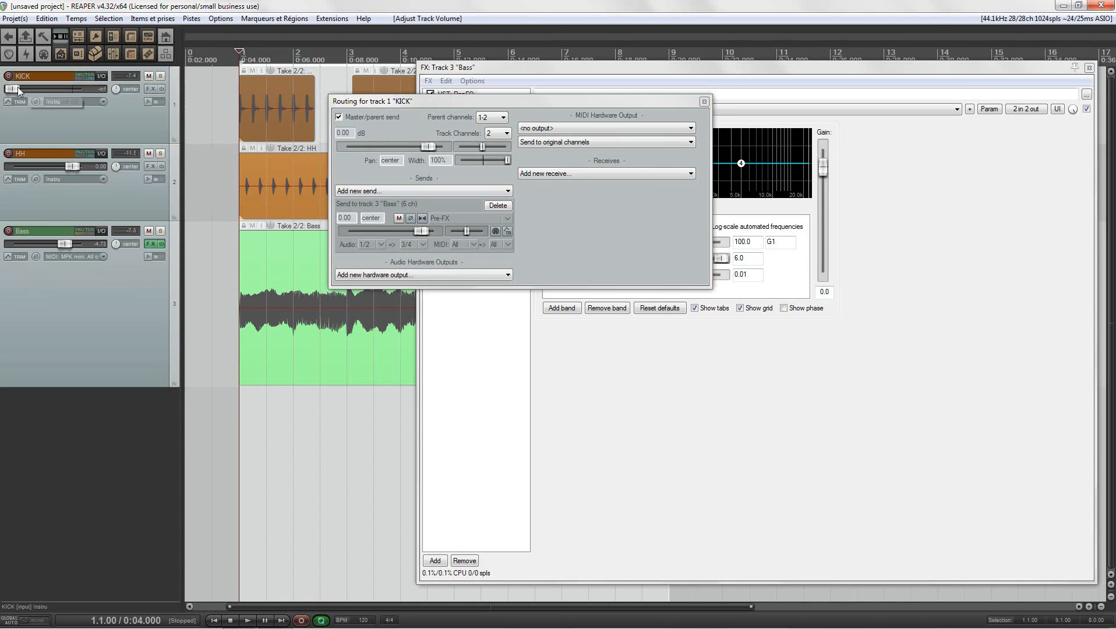
left_click(461, 221)
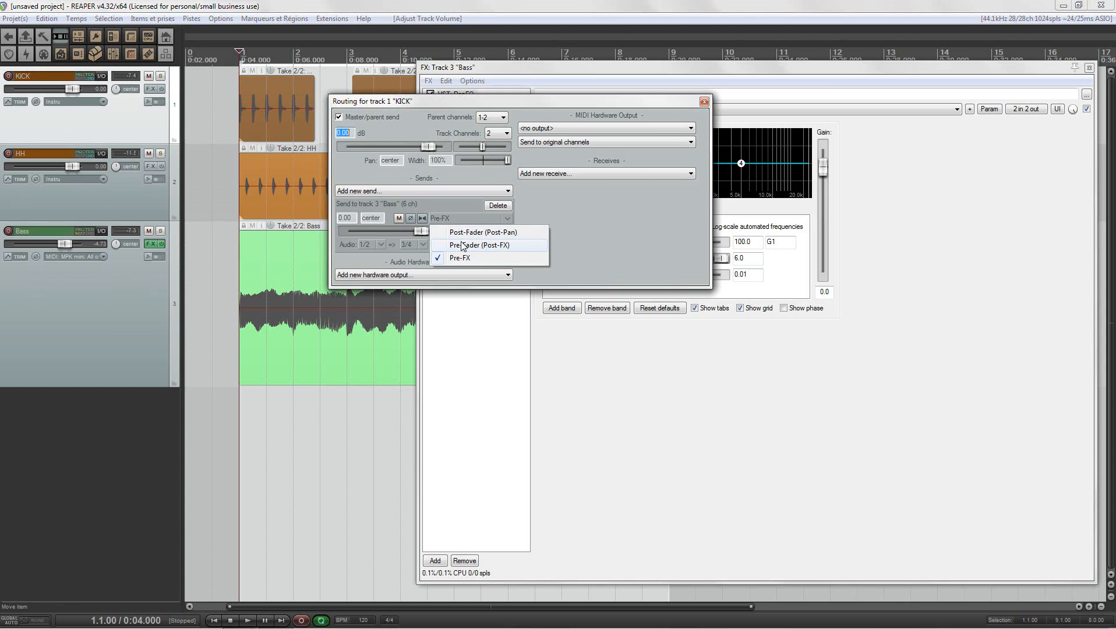
left_click(454, 227)
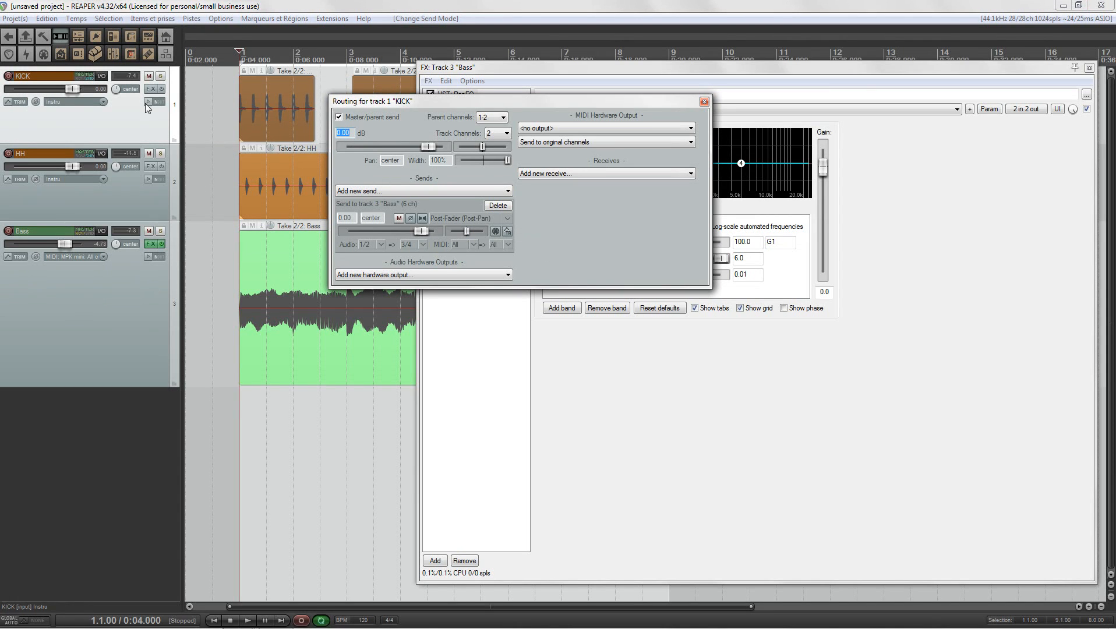
- Disable KICK's master/parent send and play the project to check ReaEQ's modulation on Bass
left_click(339, 117)
key("space")
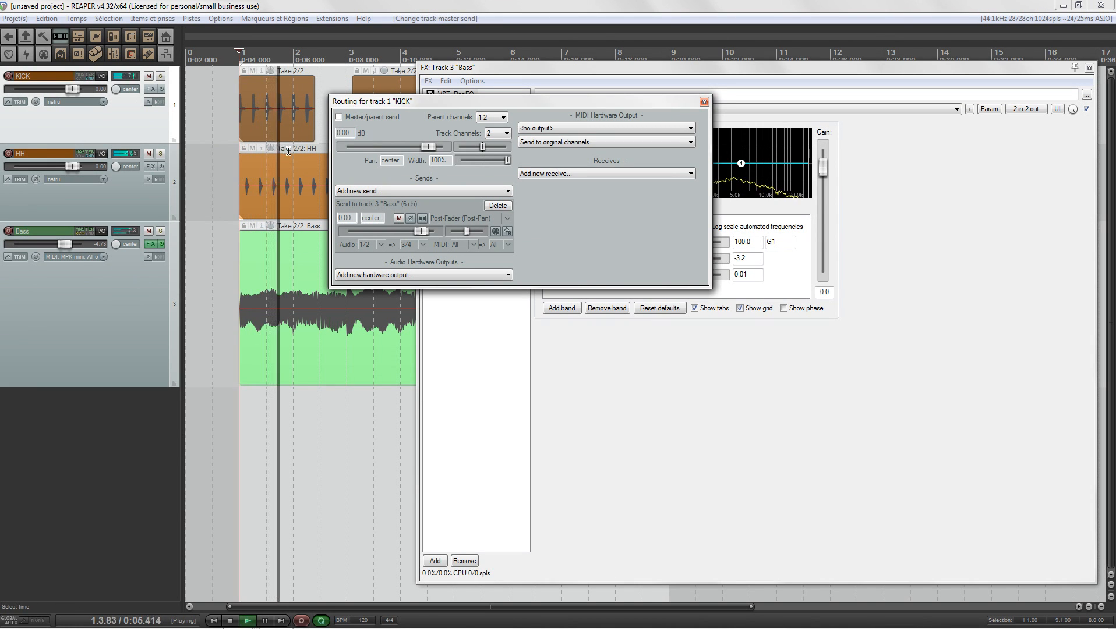
left_click_drag(616, 104, 645, 175)
key("space")
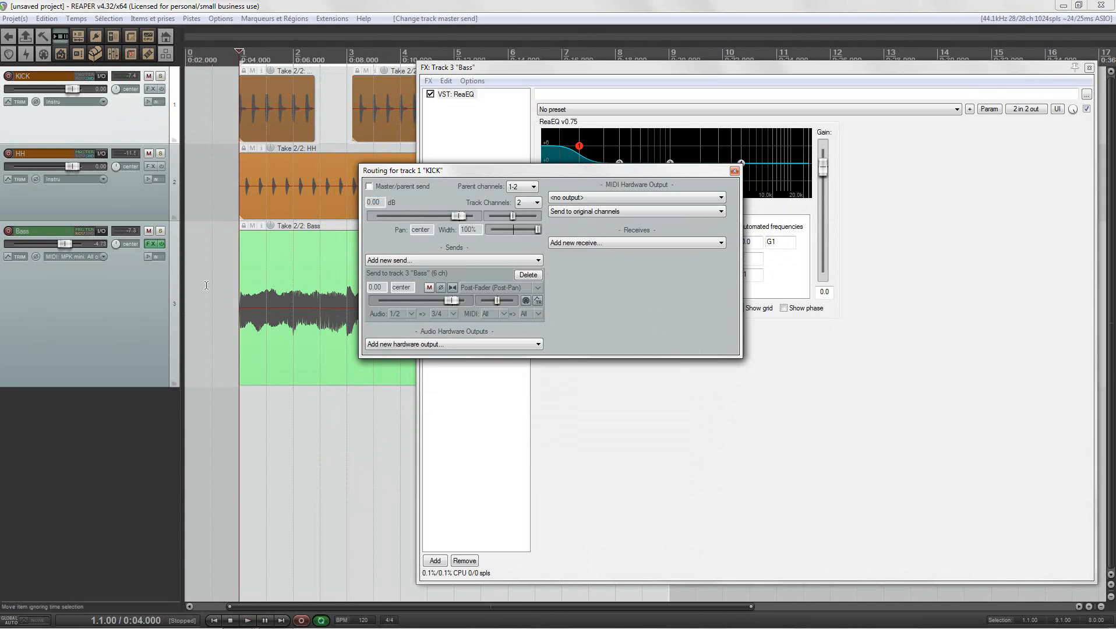
- Close KICK's routing window and Bass's FX chain
left_click(733, 171)
left_click(1088, 68)
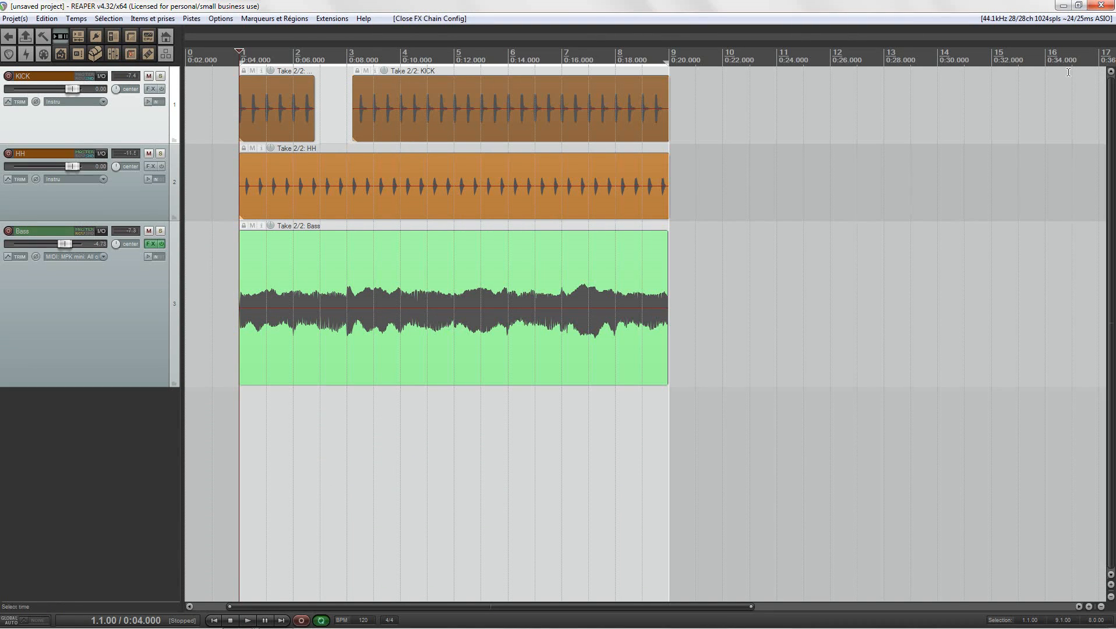